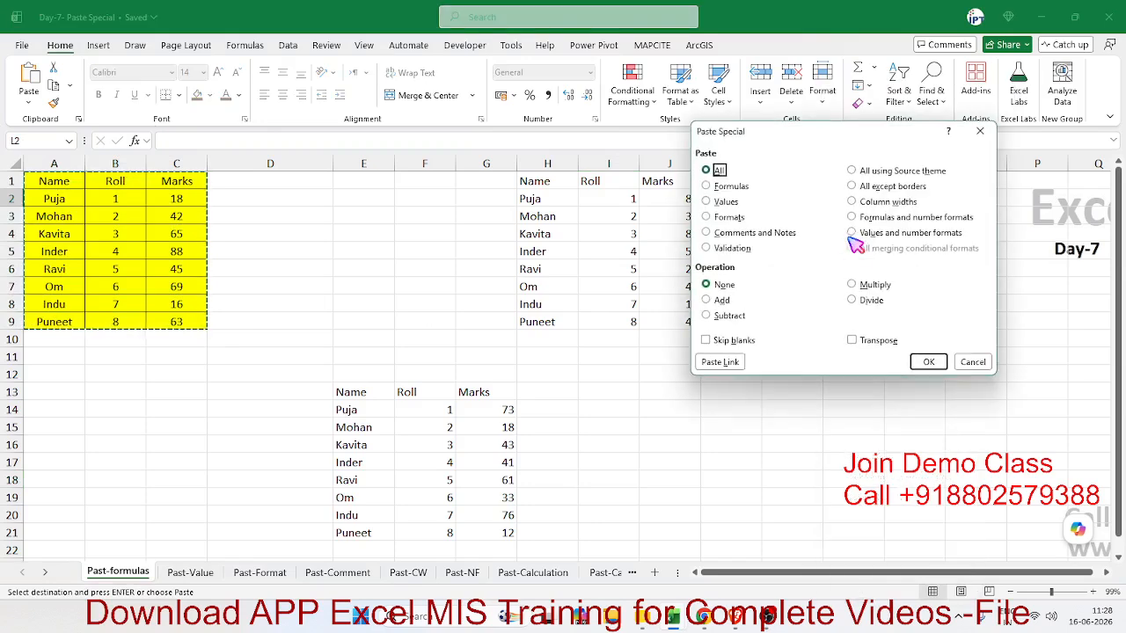
- Paste only the formulas of the copied student table at L2
left_click(723, 185)
left_click(929, 363)
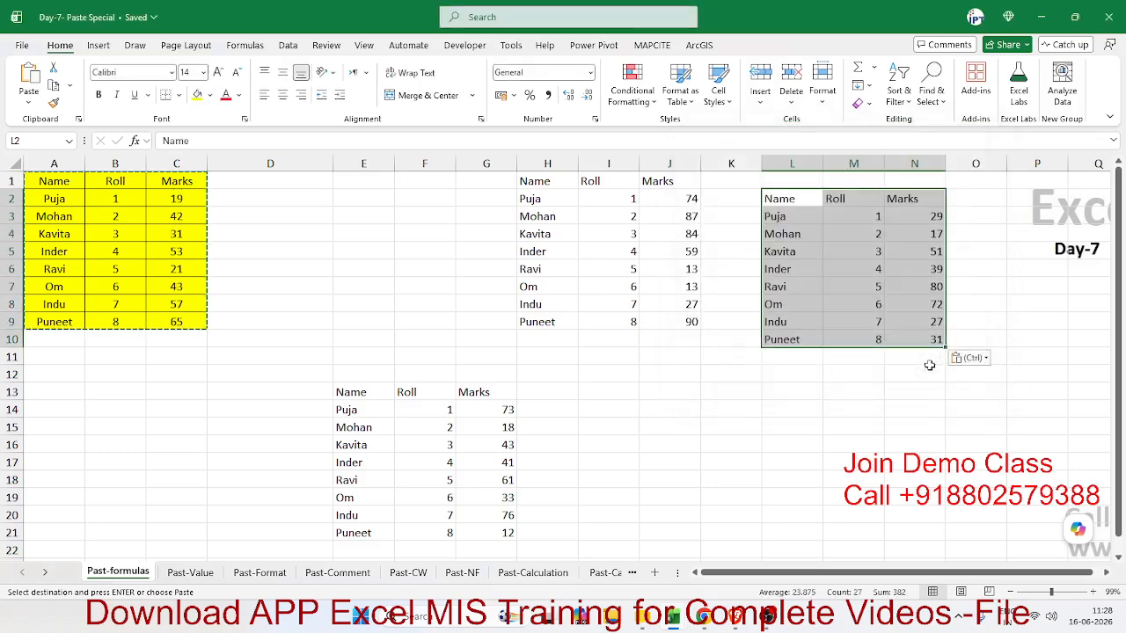
left_click(932, 304)
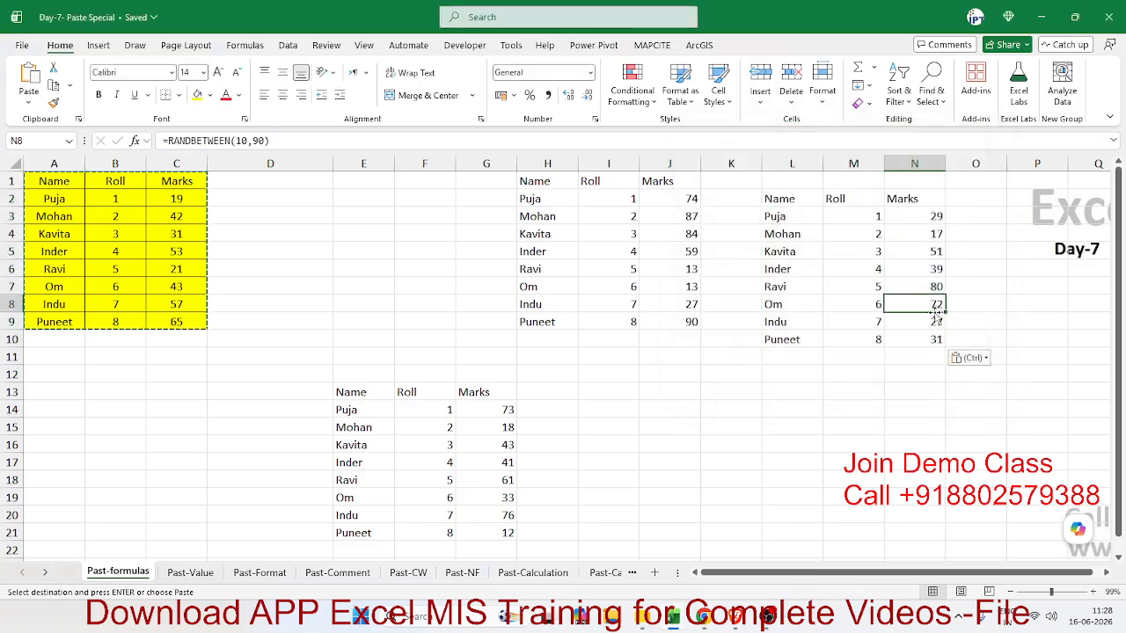
- Copy the marks in N3:N10 and paste them over the same cells as values only
left_click_drag(924, 340, 930, 221)
key("ctrl+c")
right_click(926, 235)
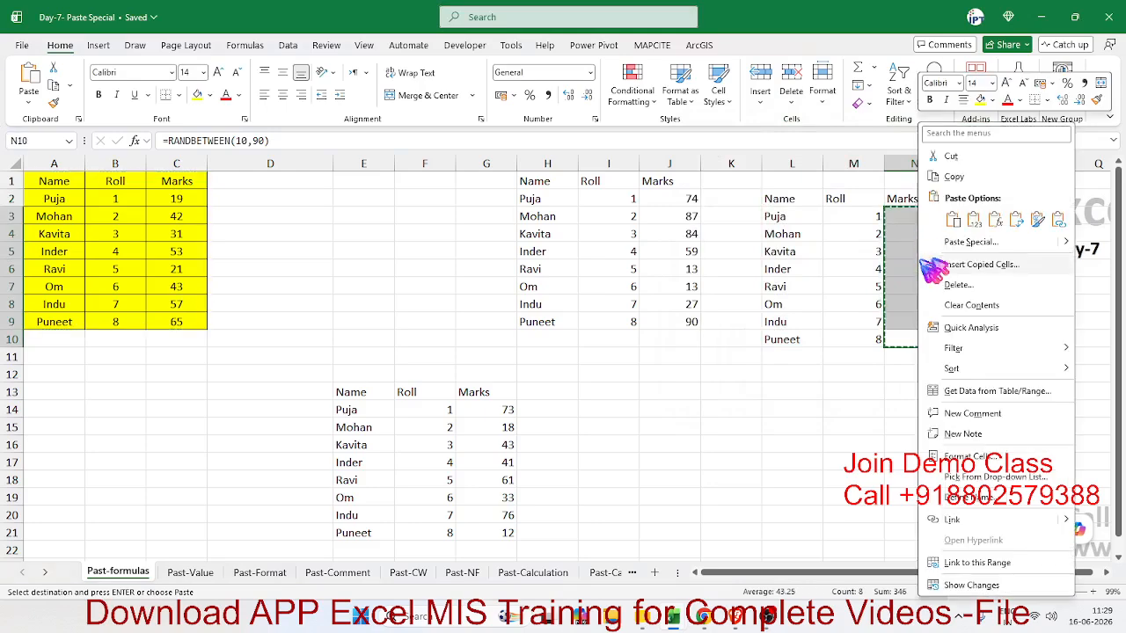
left_click(966, 248)
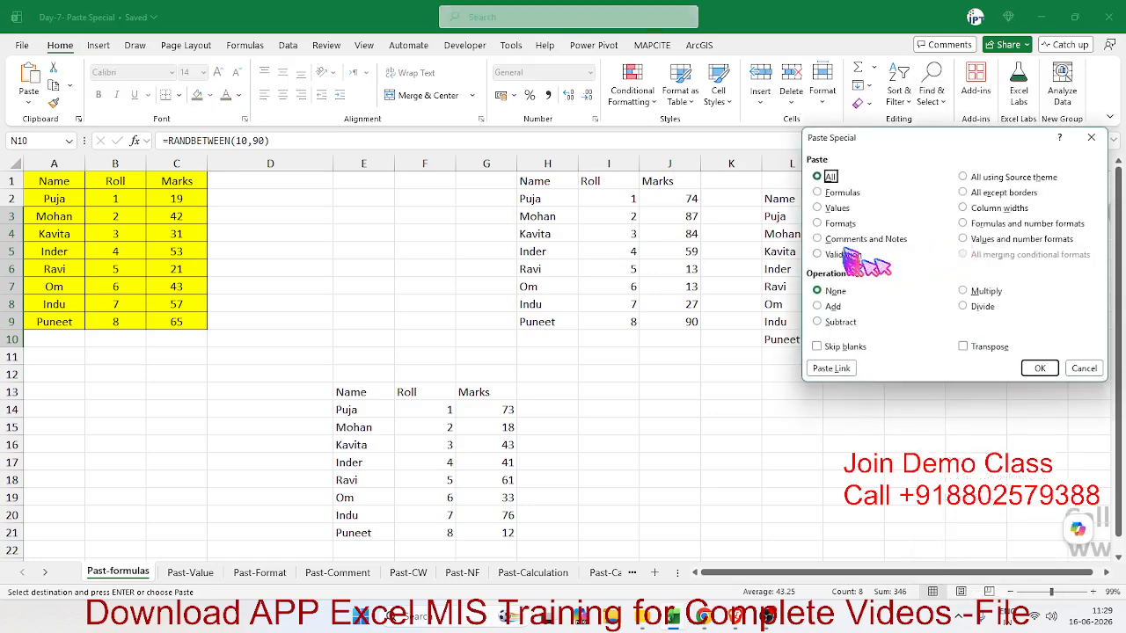
left_click(833, 209)
left_click(1040, 368)
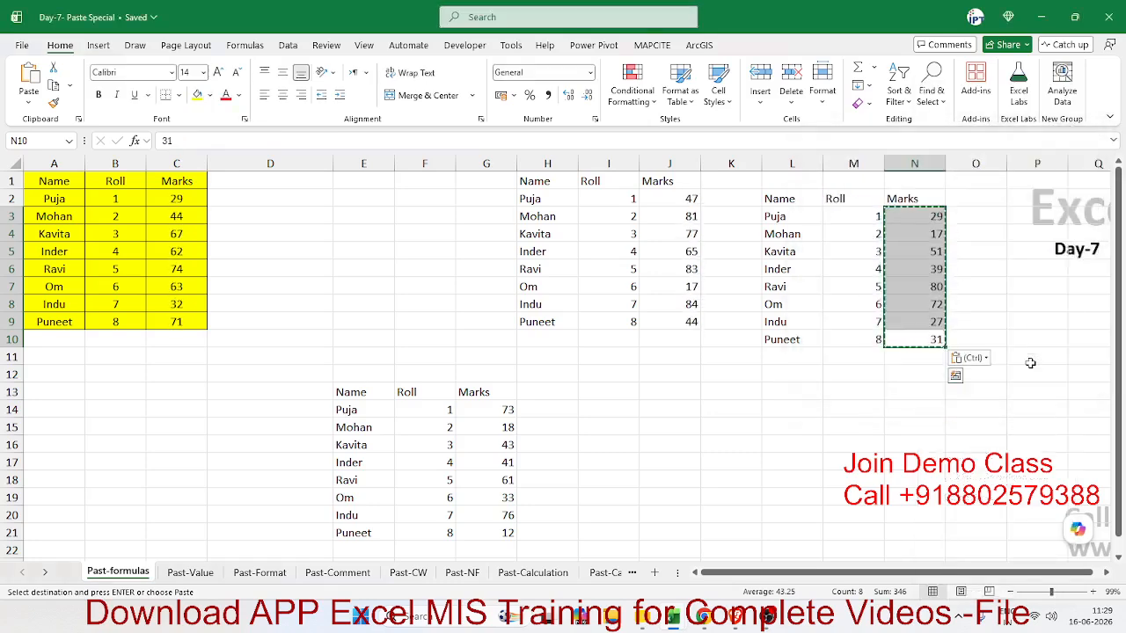
left_click(915, 287)
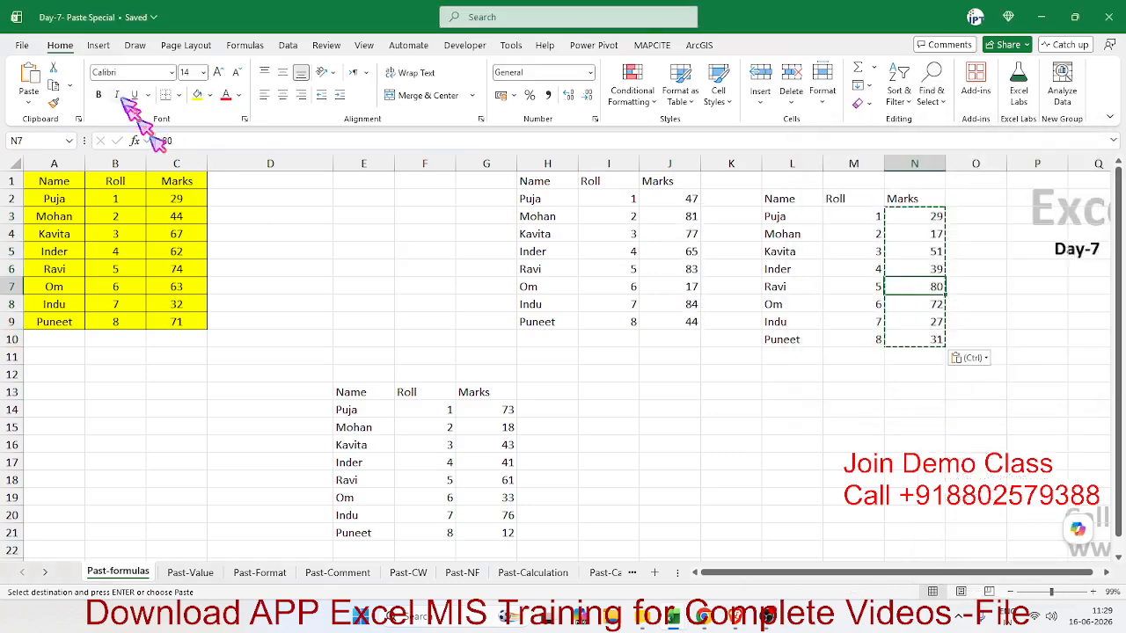
left_click(21, 46)
left_click(21, 50)
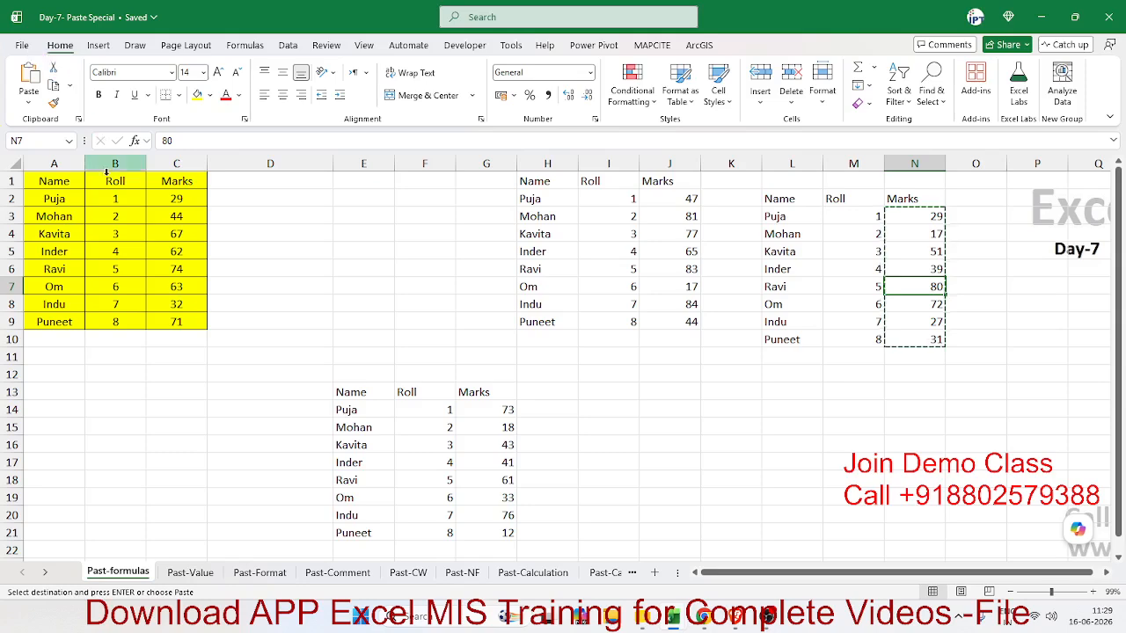
- Delete columns D through M on the Past-Format sheet to clear the old formatting samples
left_click(265, 577)
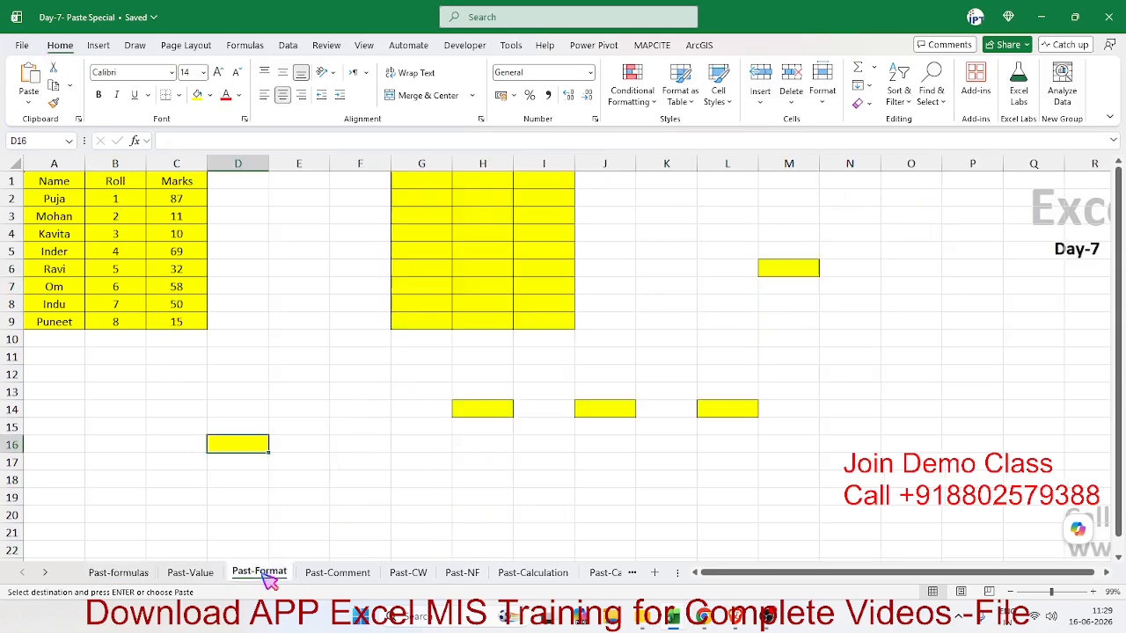
left_click(254, 163)
left_click_drag(253, 163, 787, 206)
key("ctrl+minus")
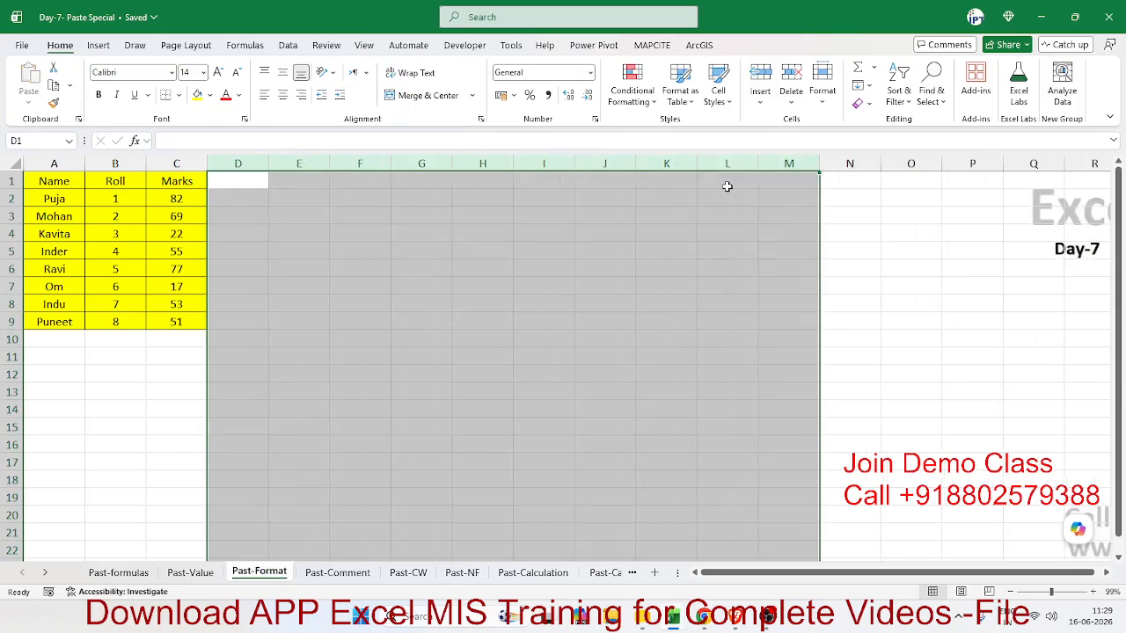
left_click(585, 387)
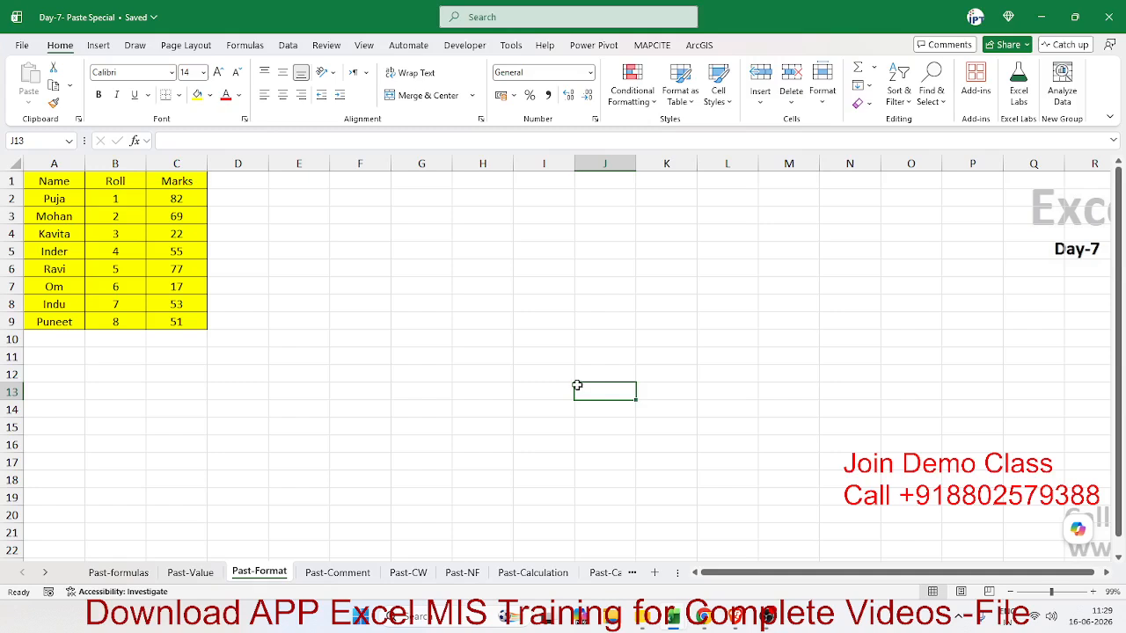
- Copy the student table A1:C9 and paste only its formats at G1
left_click(66, 182)
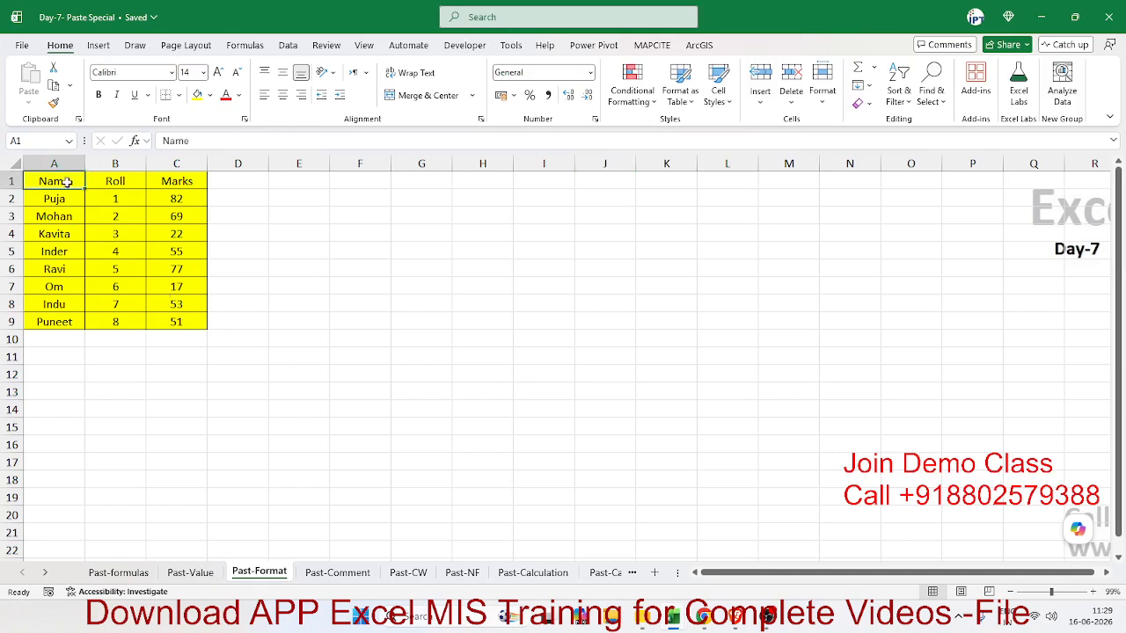
left_click_drag(66, 182, 165, 312)
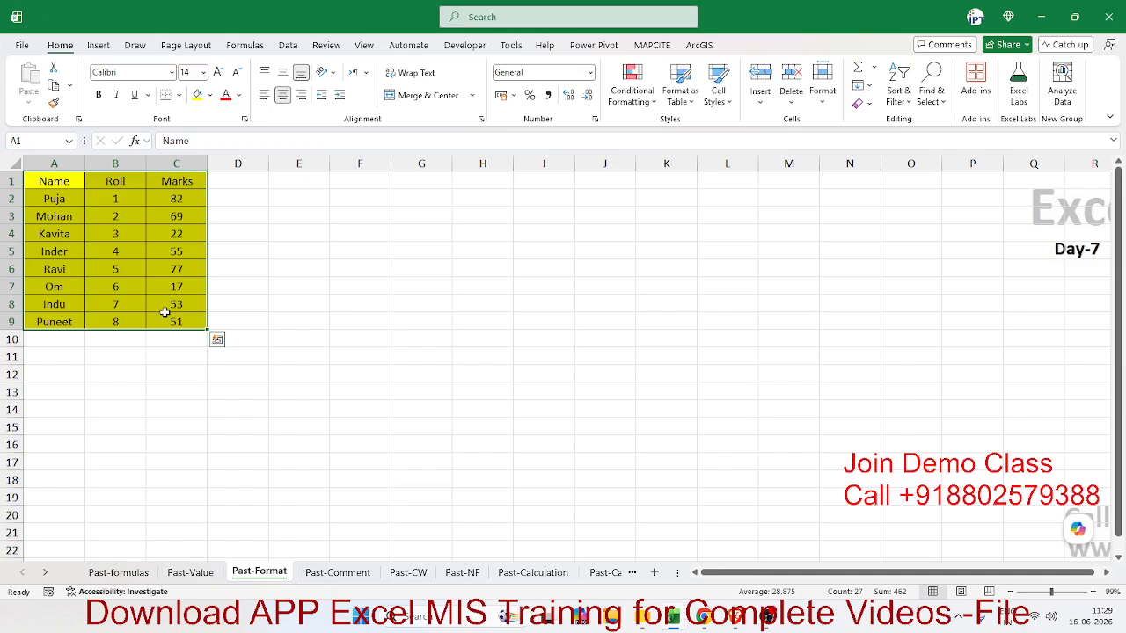
key("ctrl+c")
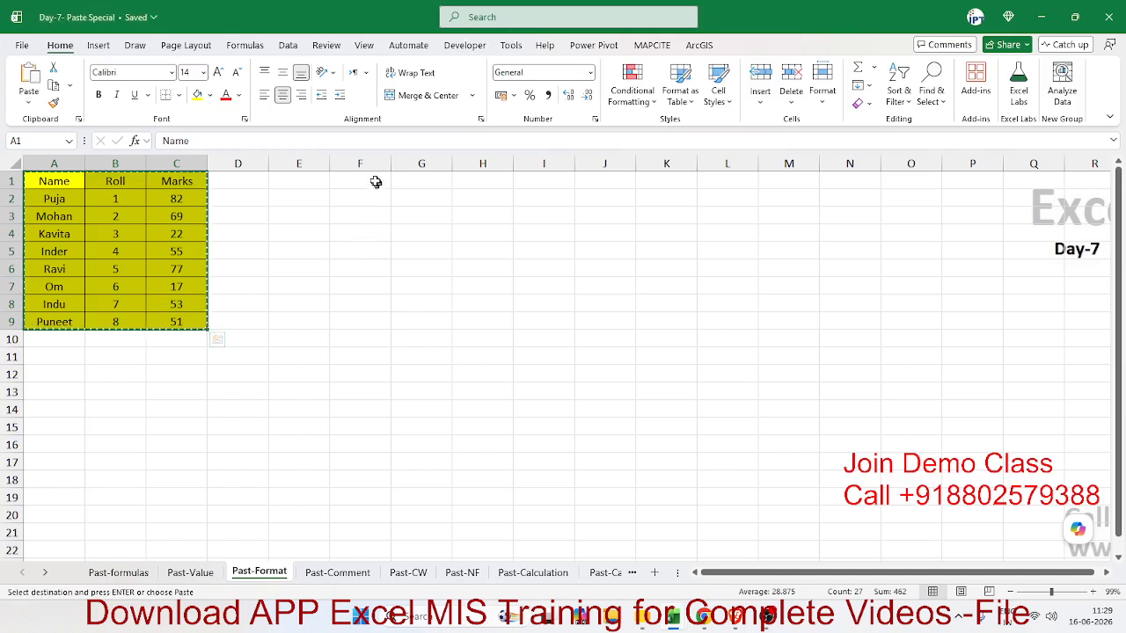
right_click(444, 180)
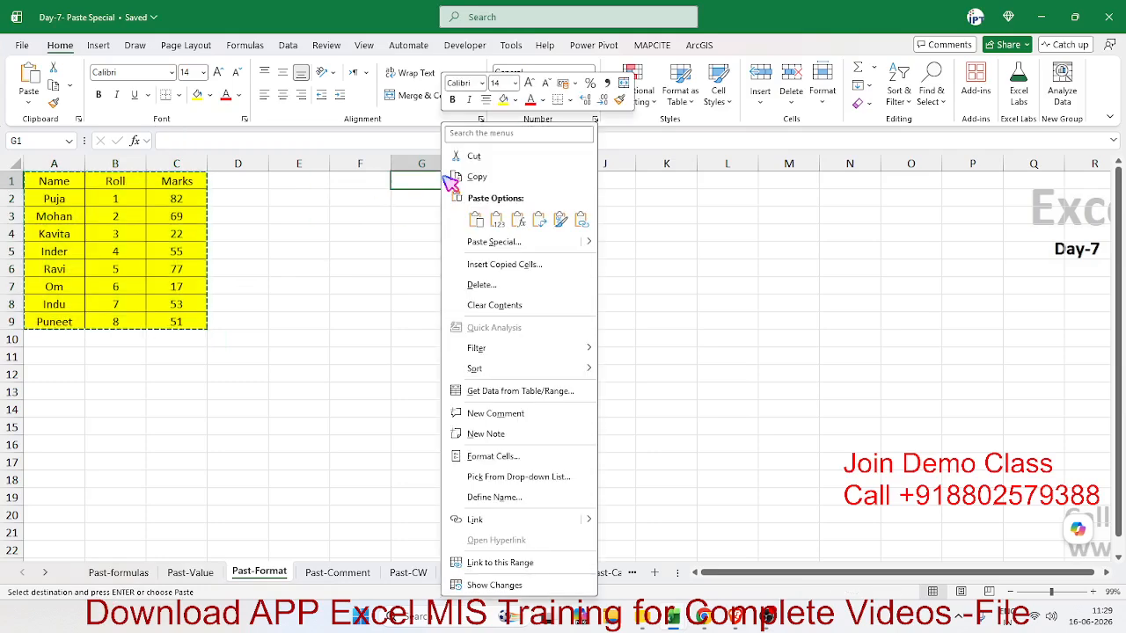
left_click(493, 242)
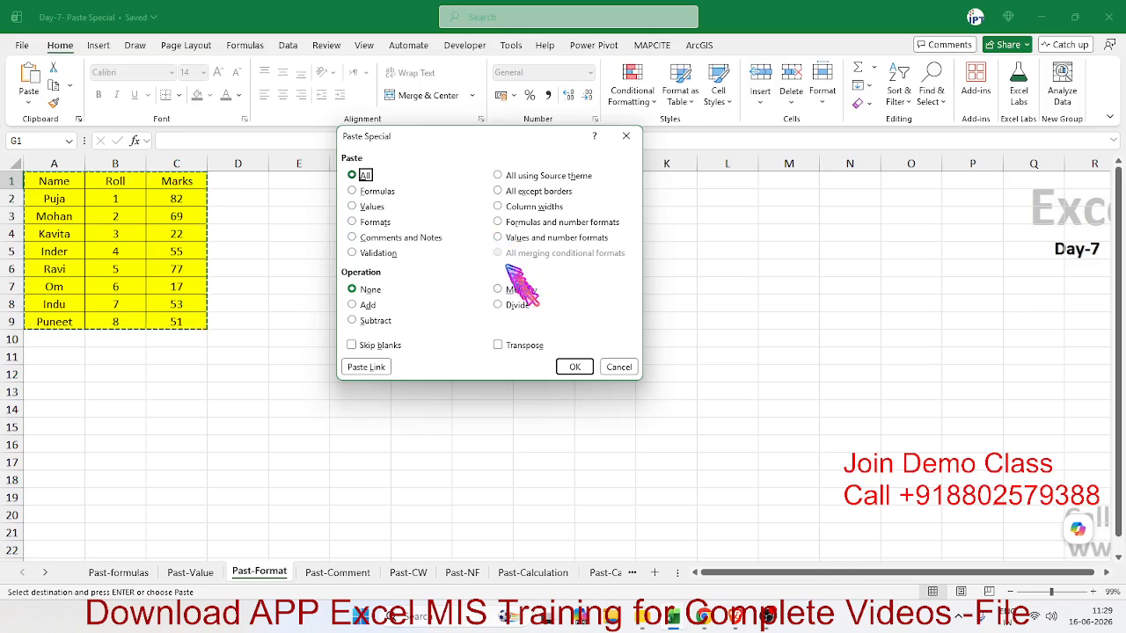
left_click(393, 223)
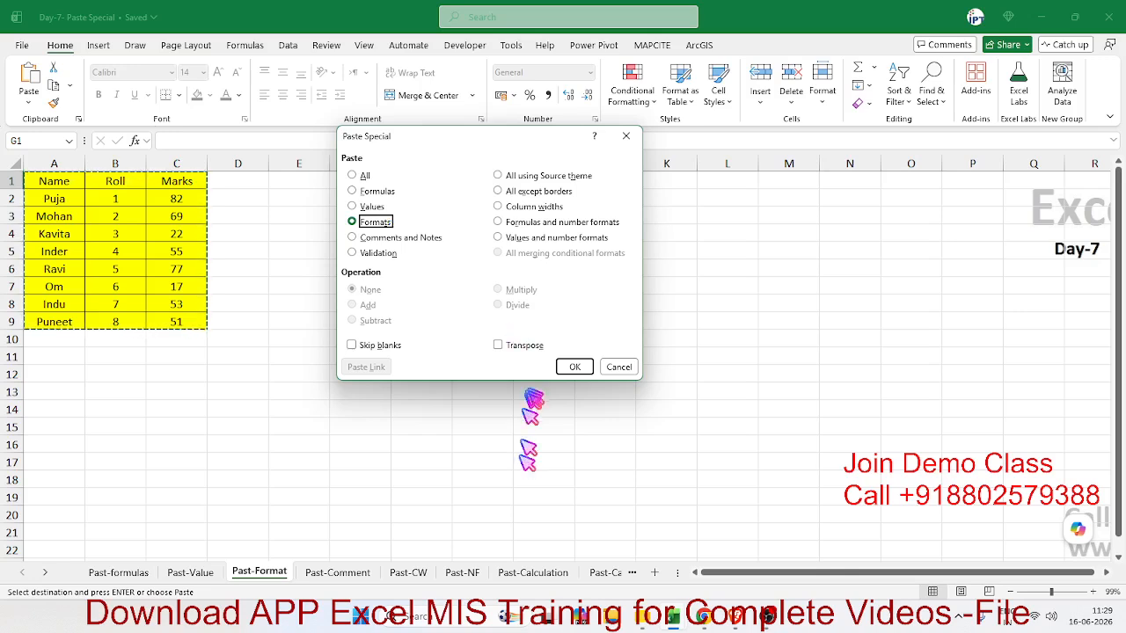
left_click(563, 370)
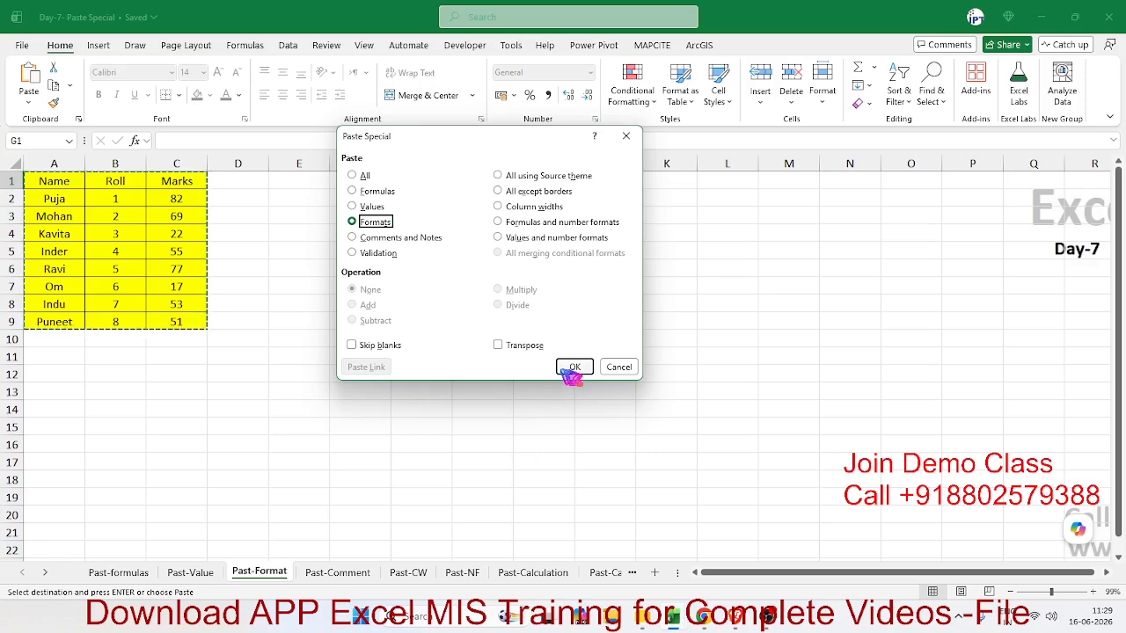
left_click(533, 388)
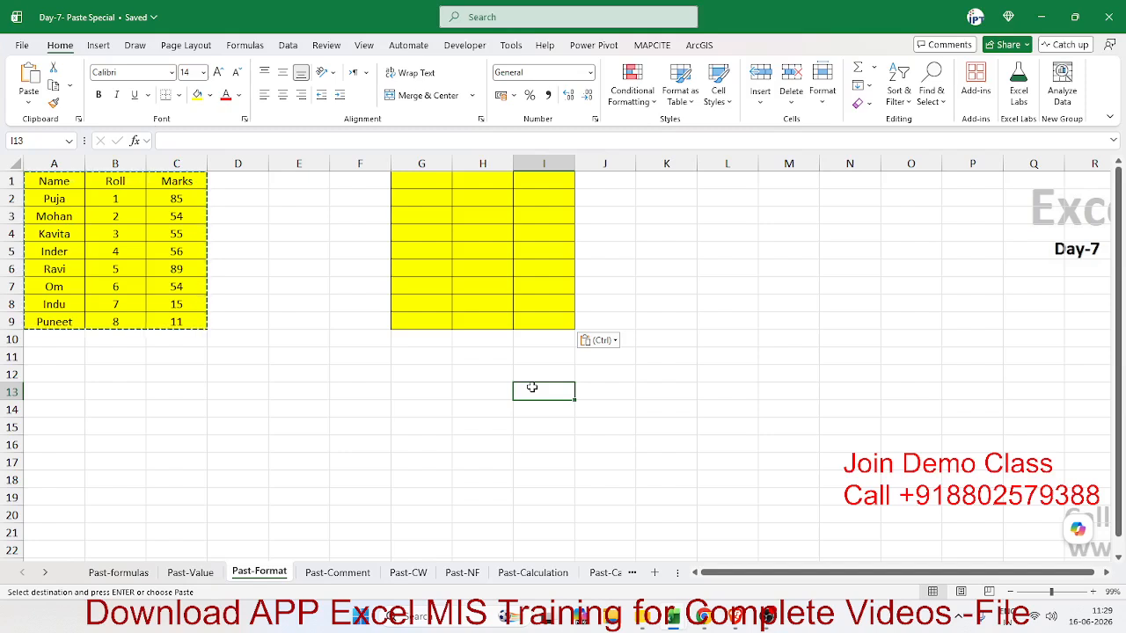
- Use Format Painter to apply the formatting of cell C2 to the range K2:M9
left_click(116, 286)
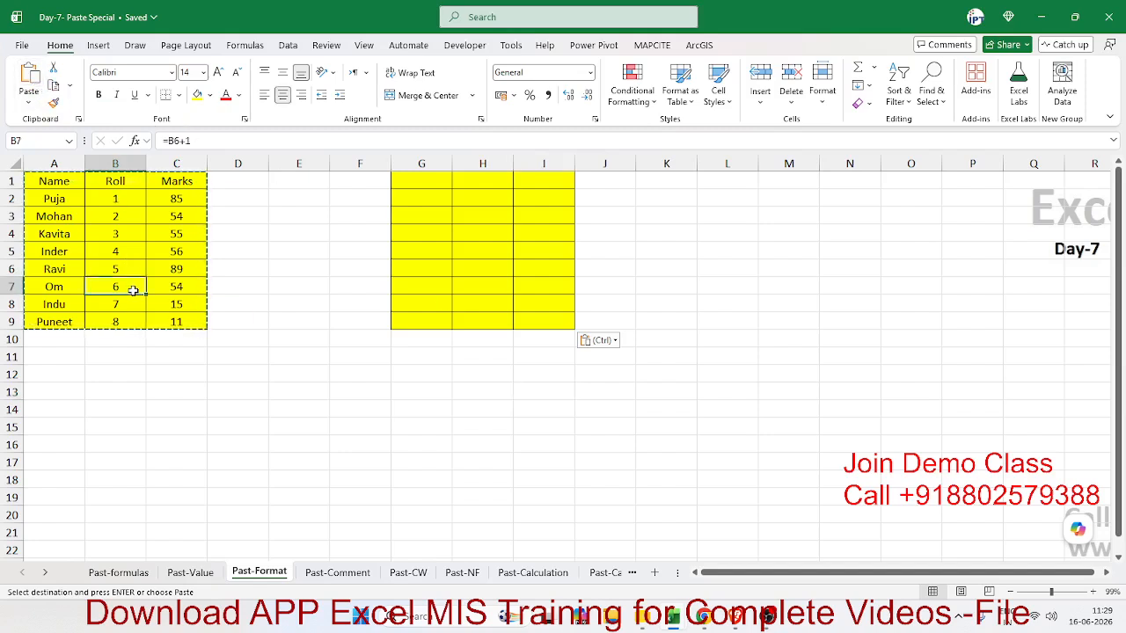
left_click(174, 199)
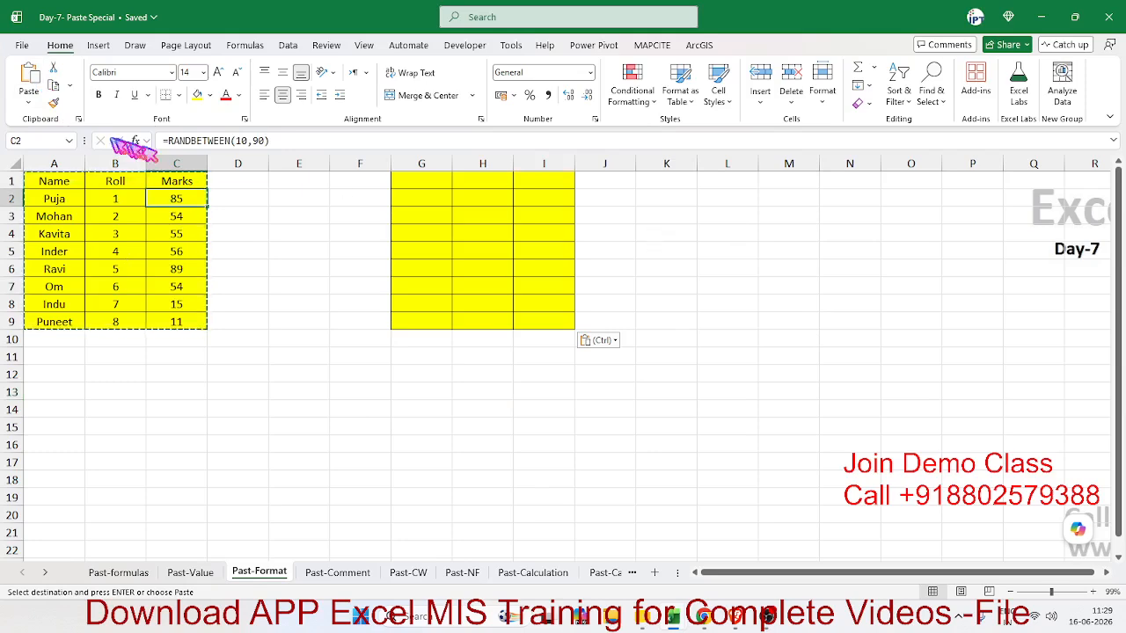
left_click(54, 103)
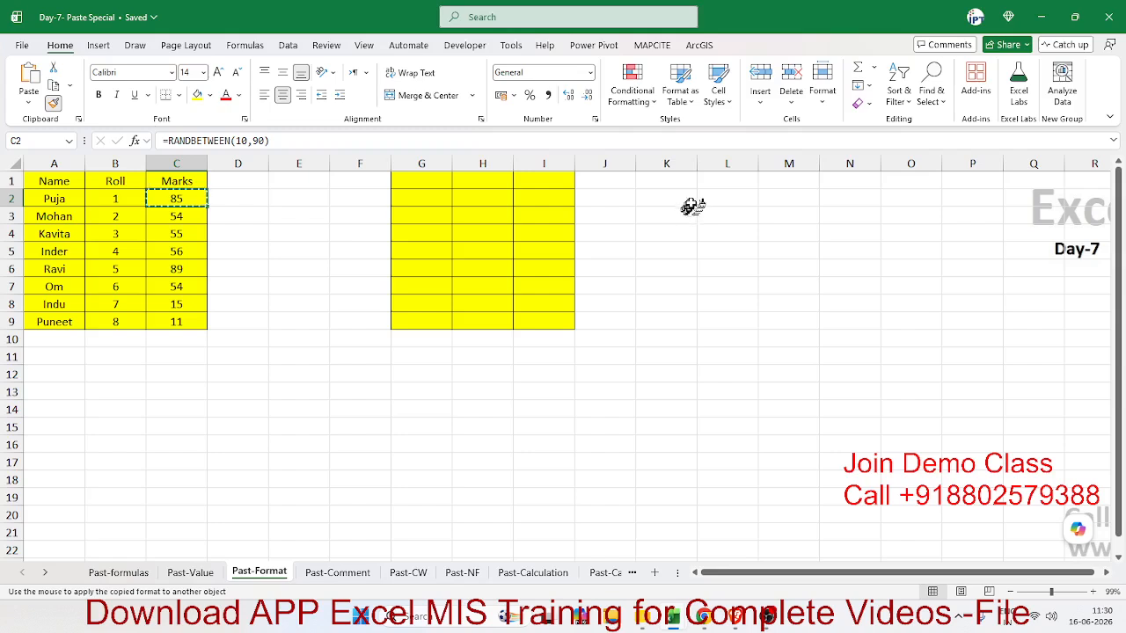
mouse_move(688, 206)
left_mouse_down()
mouse_move(711, 211)
mouse_move(812, 324)
left_mouse_up()
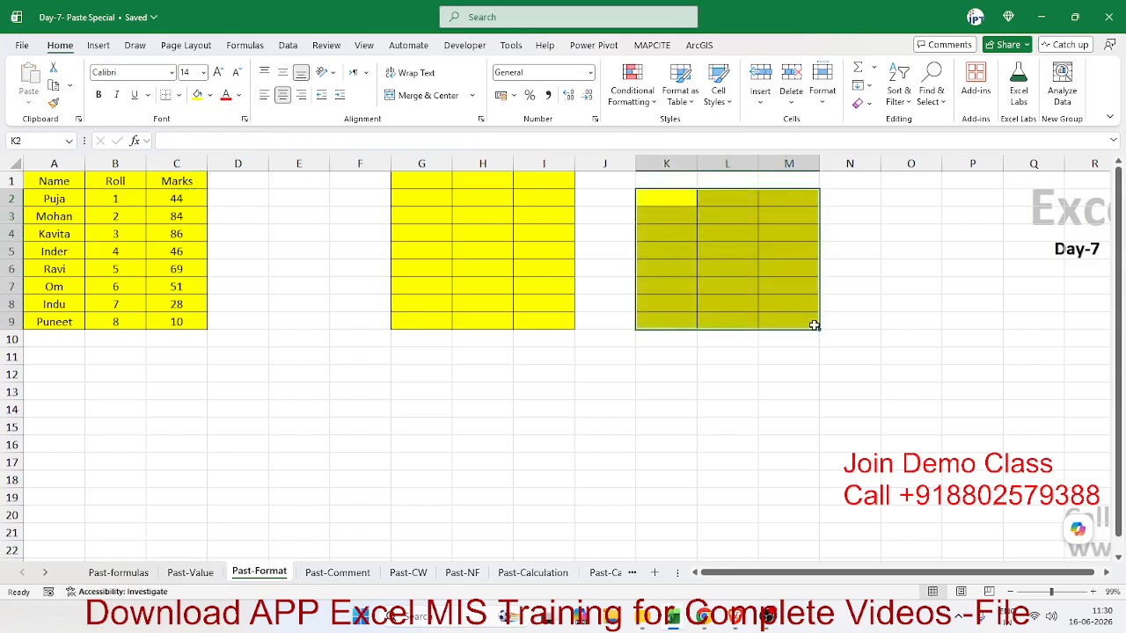
left_click(247, 370)
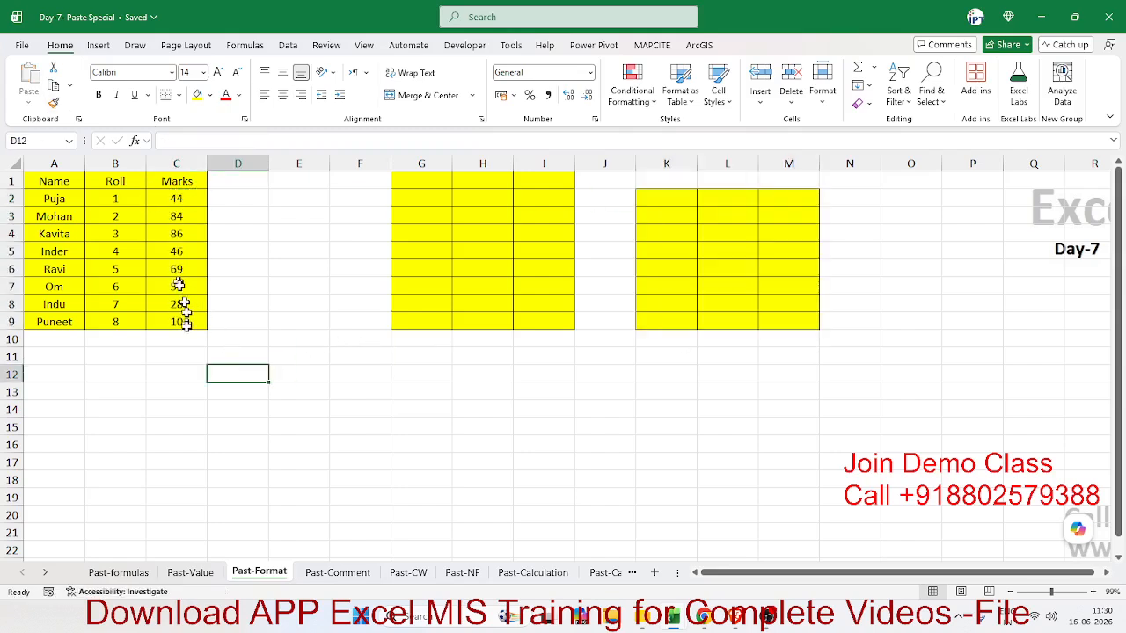
- Apply the formatting of A1:C9 with a locked Format Painter to equal-sized blocks starting at E13, L14, P8 and A15
left_click_drag(185, 324, 52, 181)
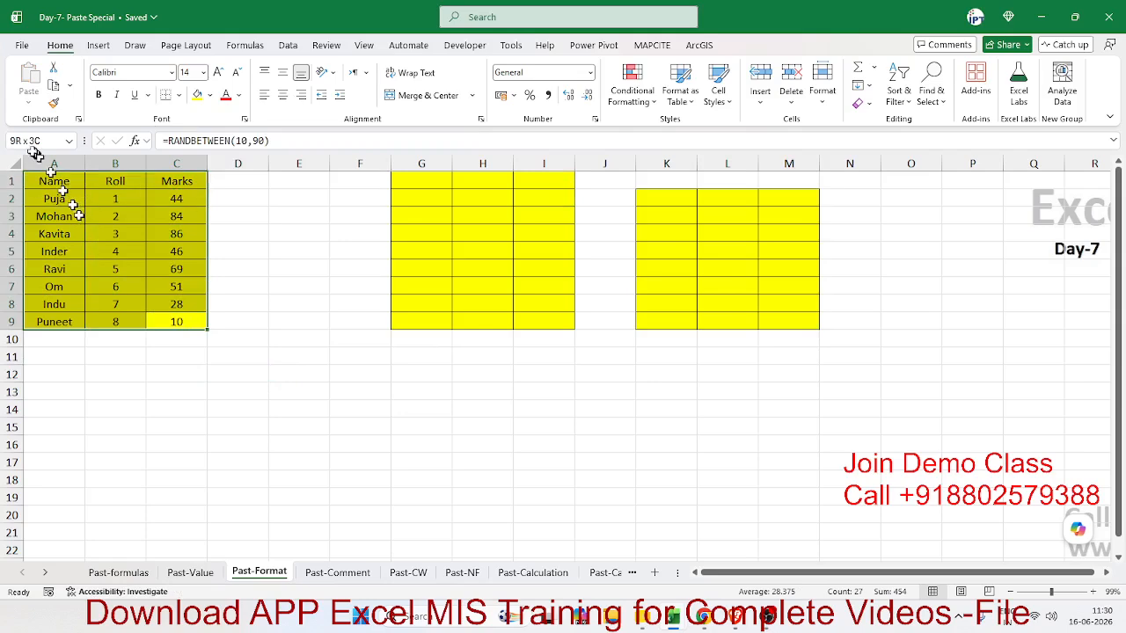
double_click(53, 103)
left_click_drag(291, 390, 449, 539)
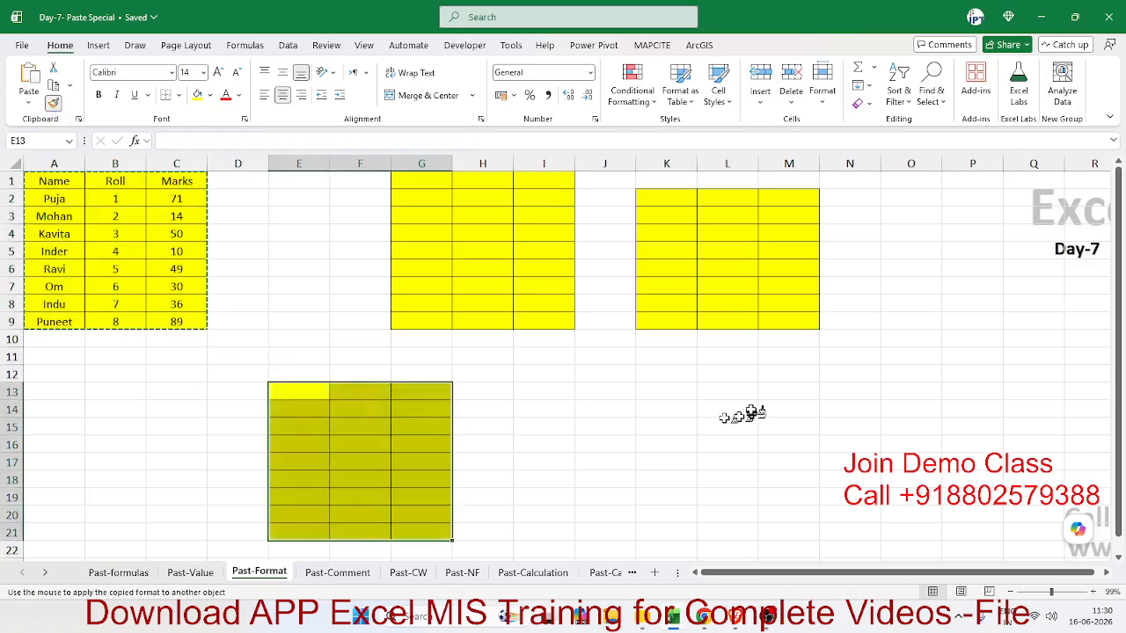
left_click_drag(724, 413, 875, 553)
left_click_drag(968, 307, 1104, 447)
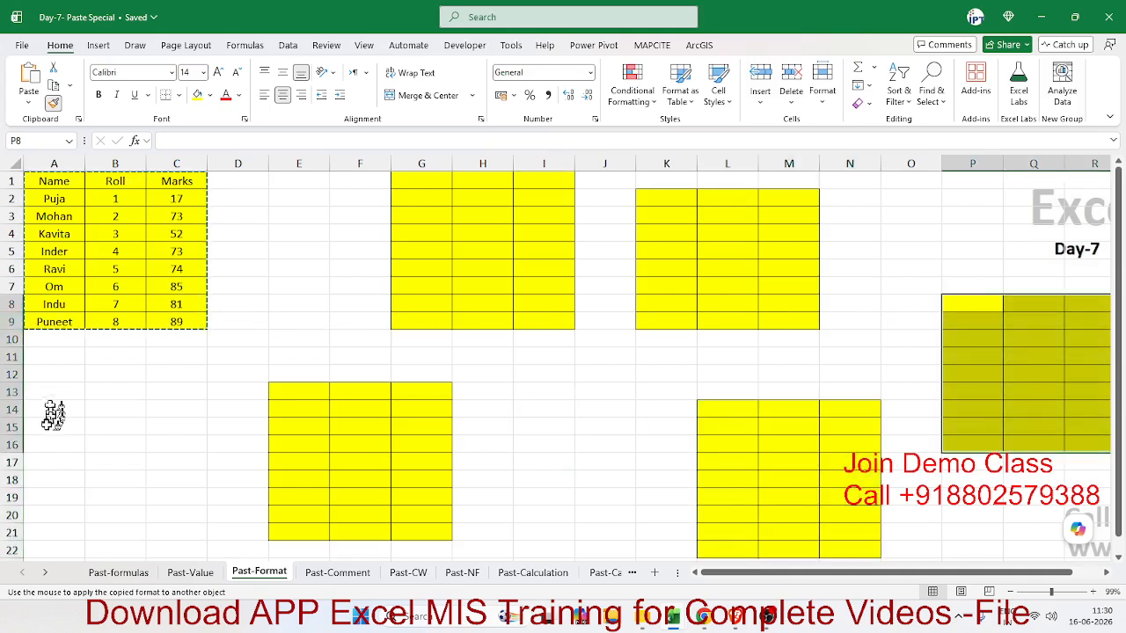
left_click_drag(51, 424, 176, 550)
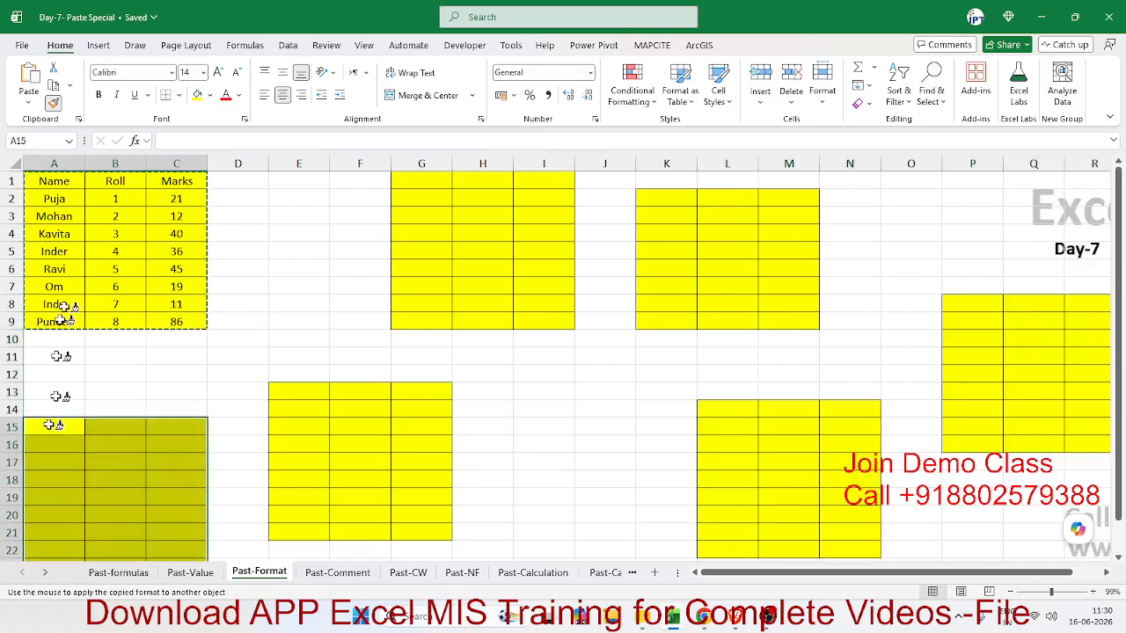
left_click(58, 105)
left_click(294, 286)
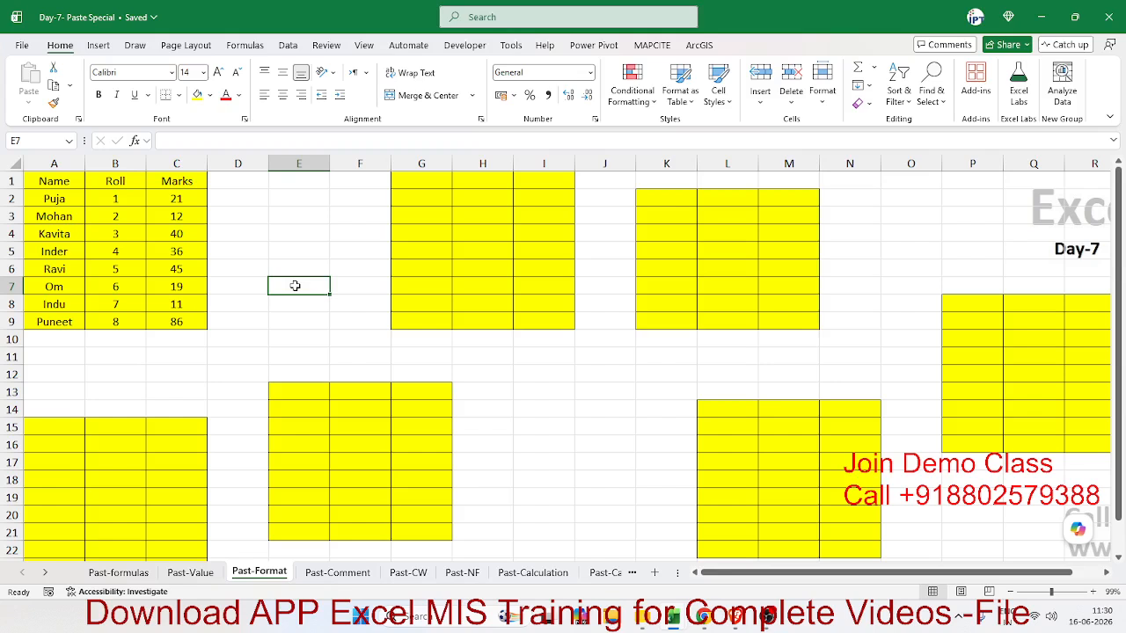
- Delete all comments from the Marks column, C1:C9, on the Past-Comment sheet after viewing the header's comment
left_click(337, 573)
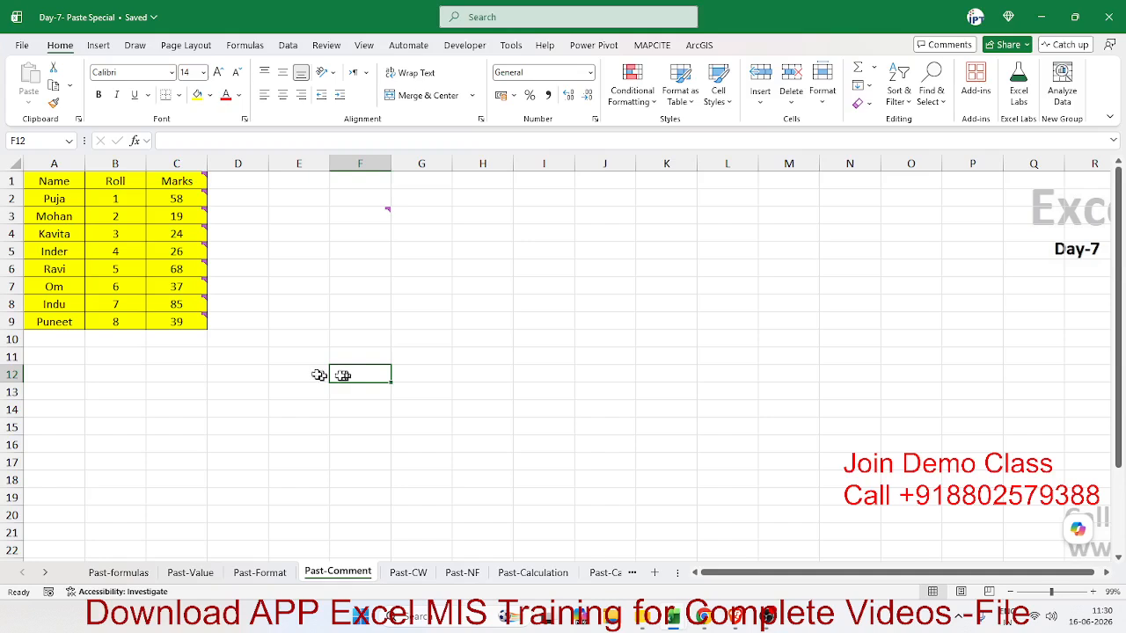
mouse_move(202, 177)
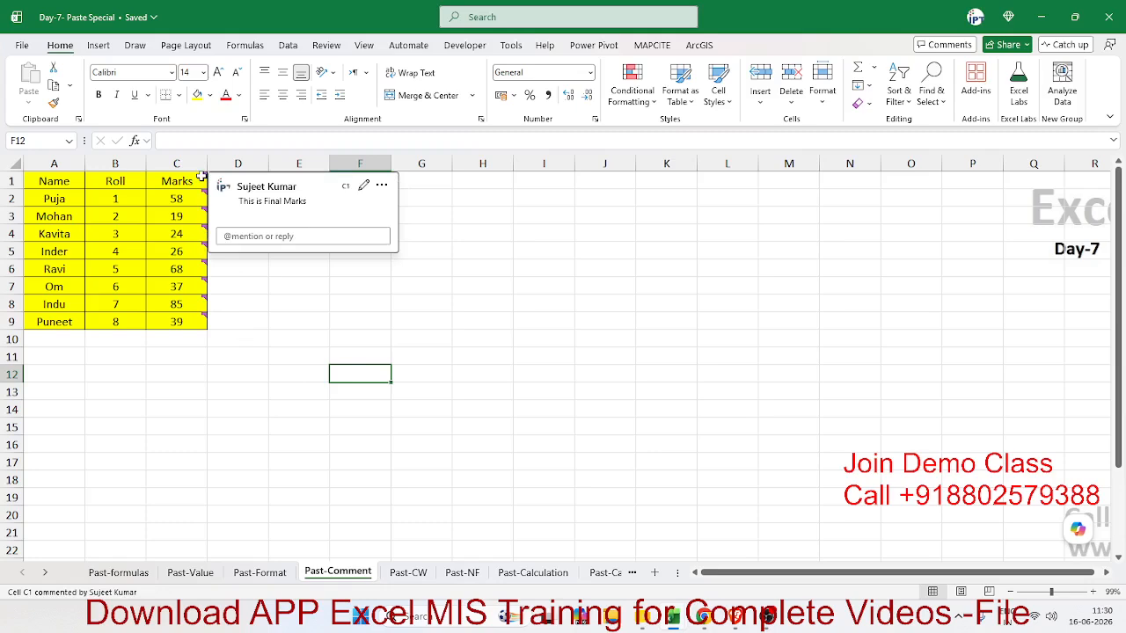
left_click(321, 318)
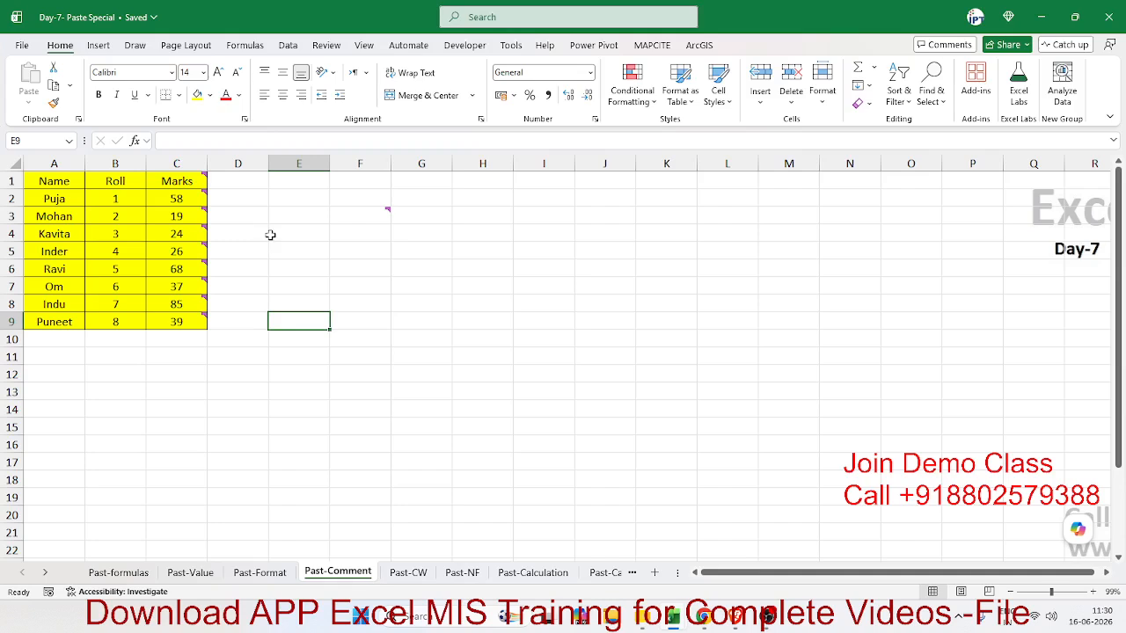
mouse_move(197, 178)
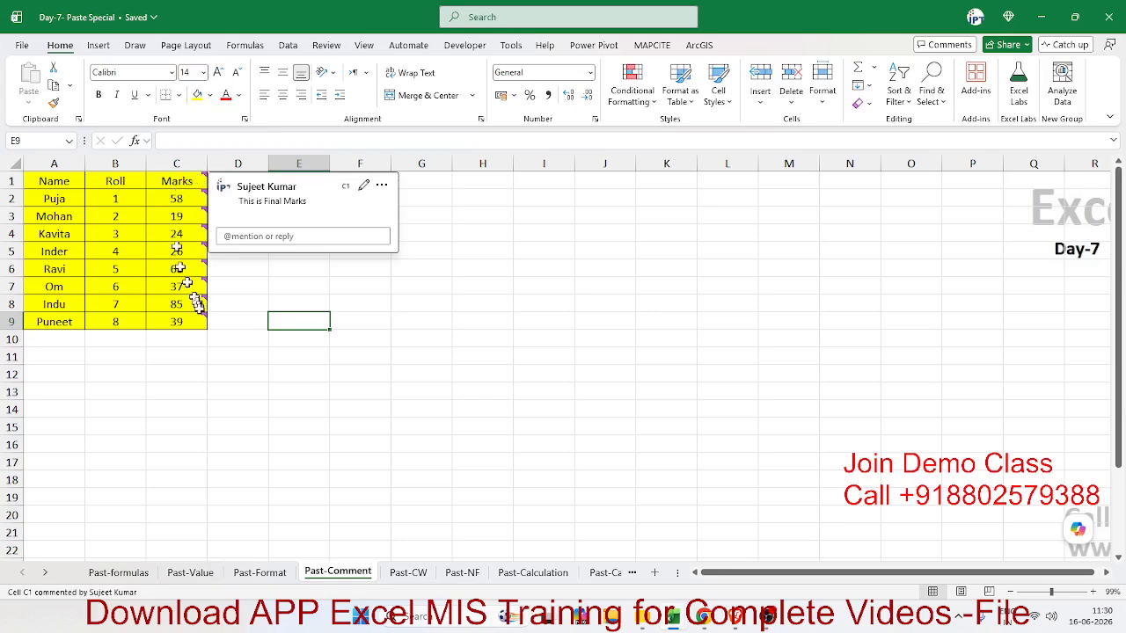
left_click_drag(184, 319, 187, 185)
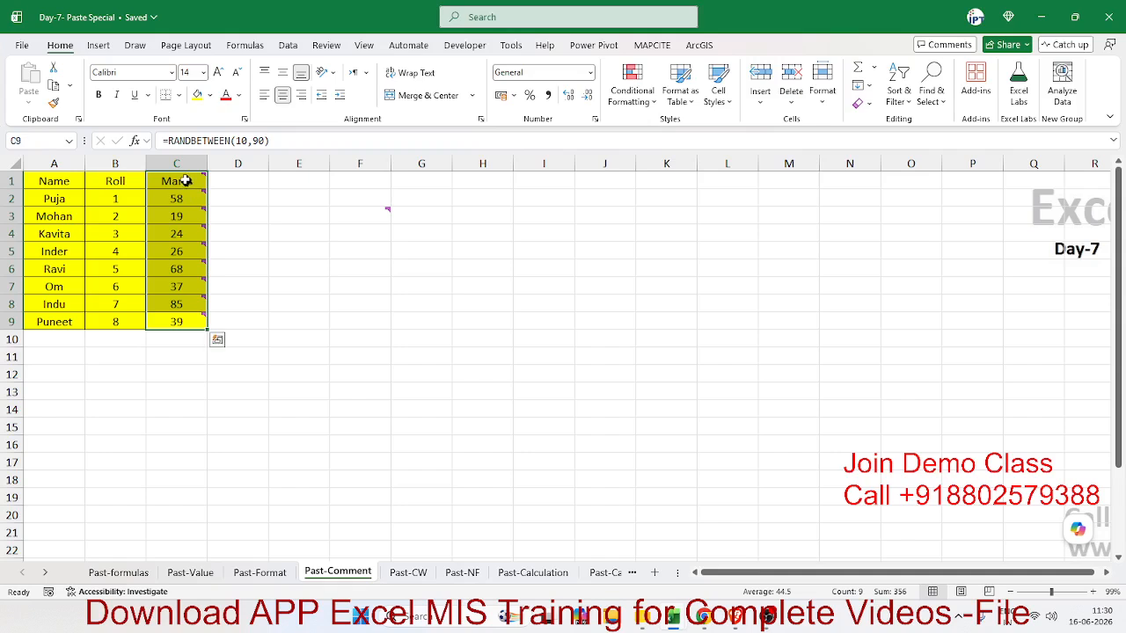
right_click(186, 252)
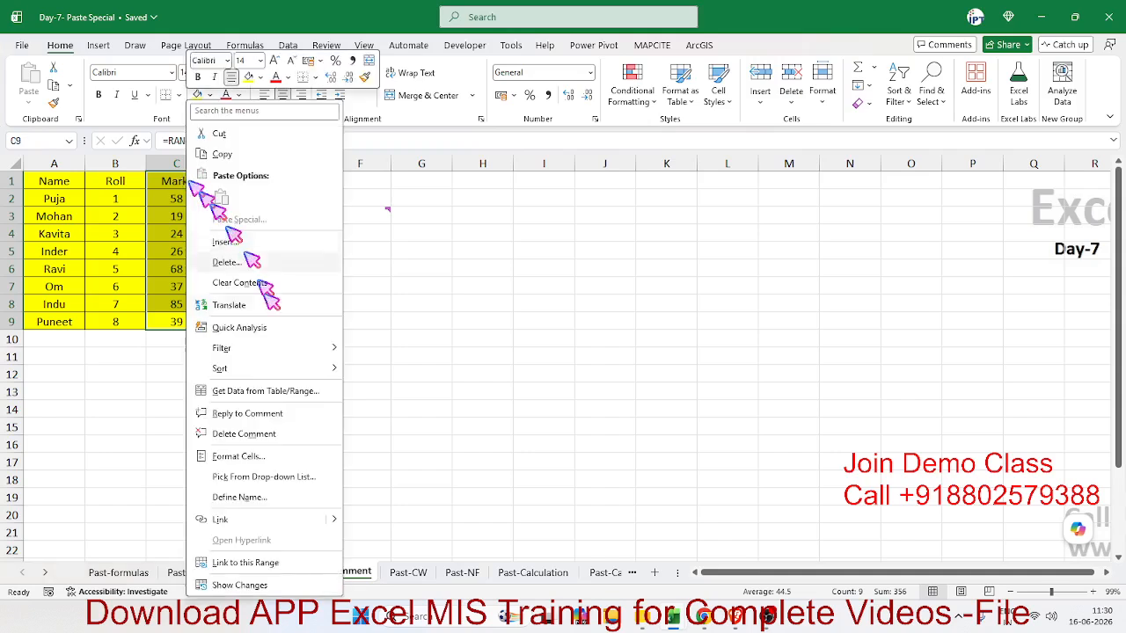
left_click(242, 437)
left_click(234, 431)
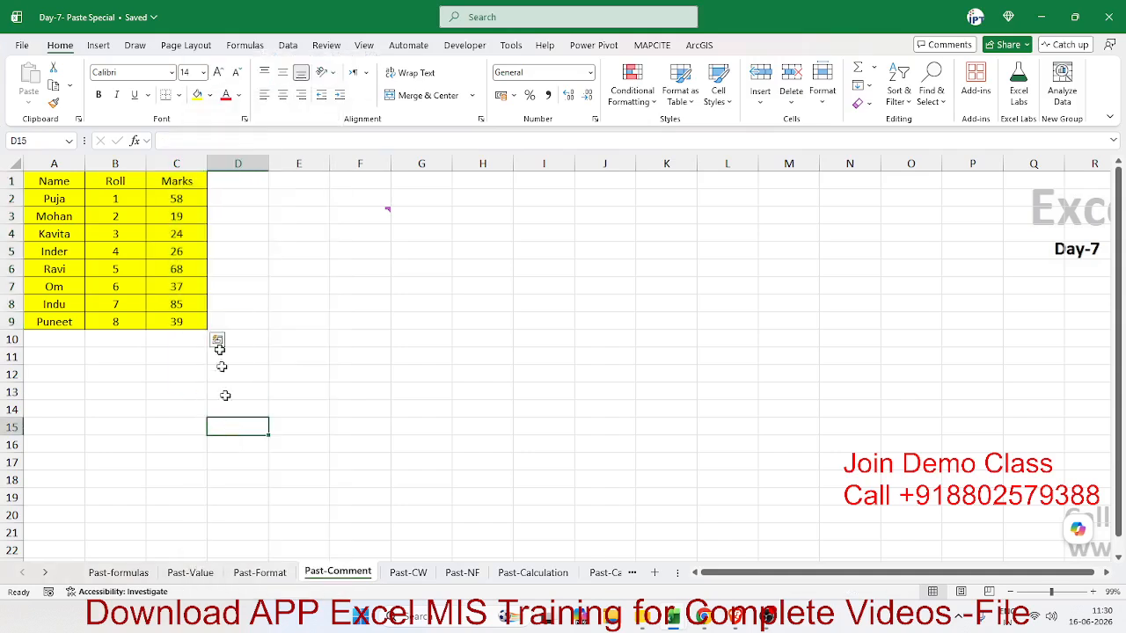
- Add the comment "This is 2026 Final Marks" to the Marks header cell C1 and view it
left_click(180, 182)
right_click(180, 182)
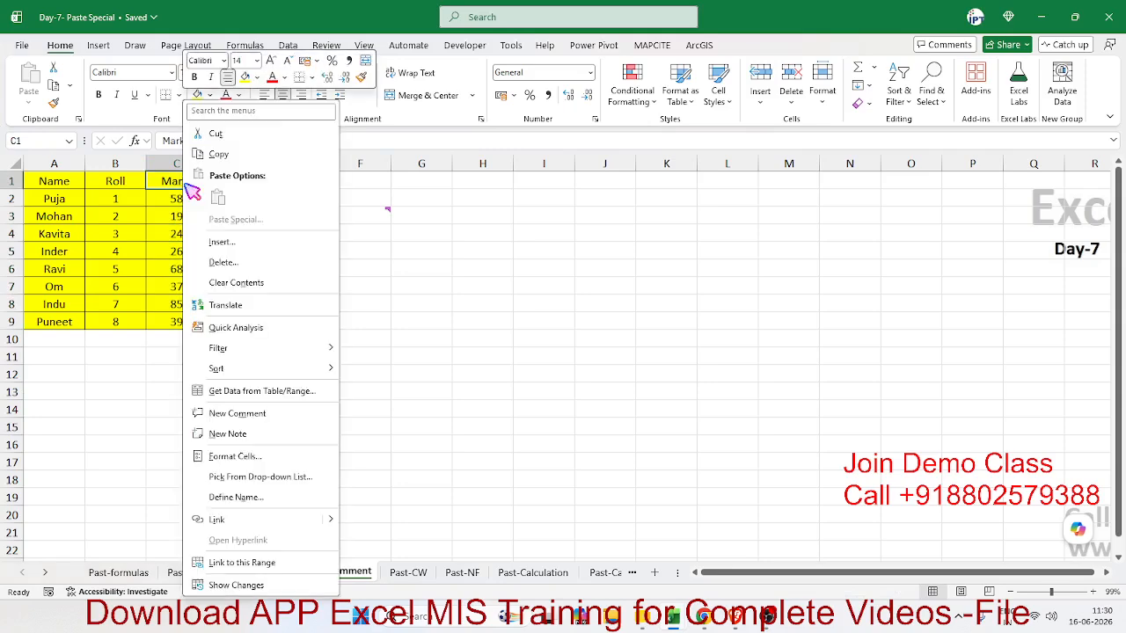
left_click(230, 413)
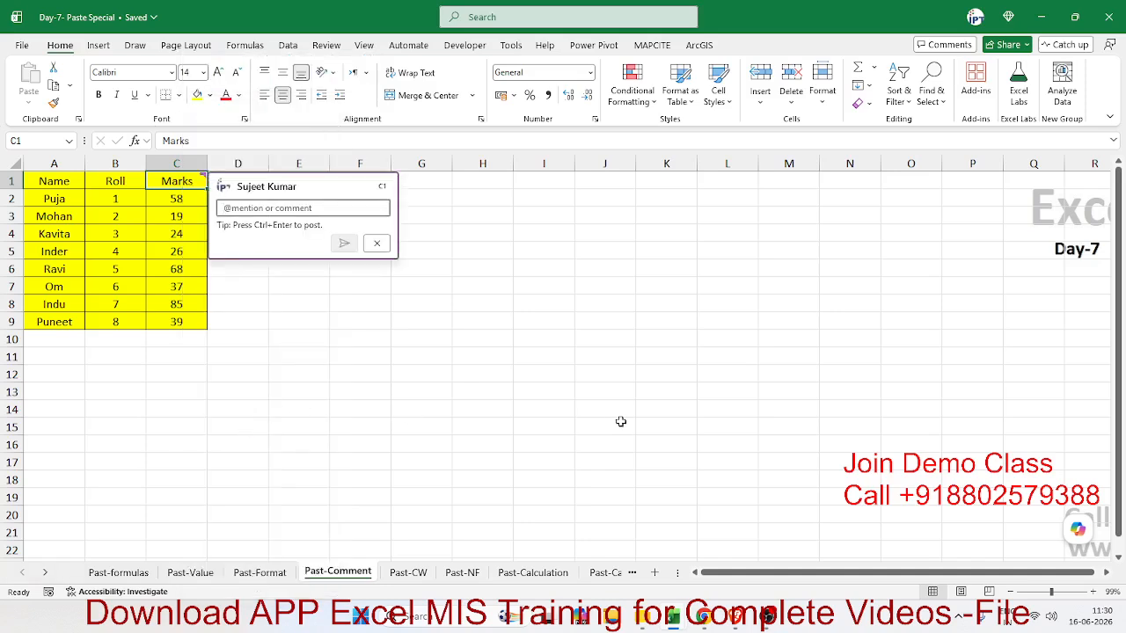
type("This is 2026 Final Marks")
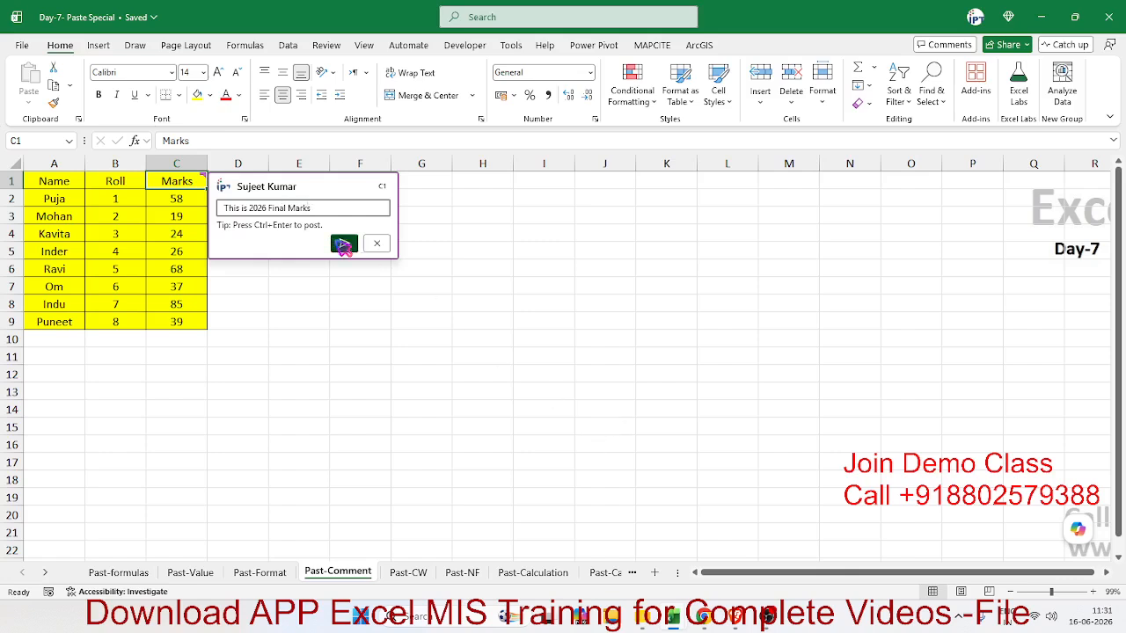
left_click(340, 246)
left_click(360, 290)
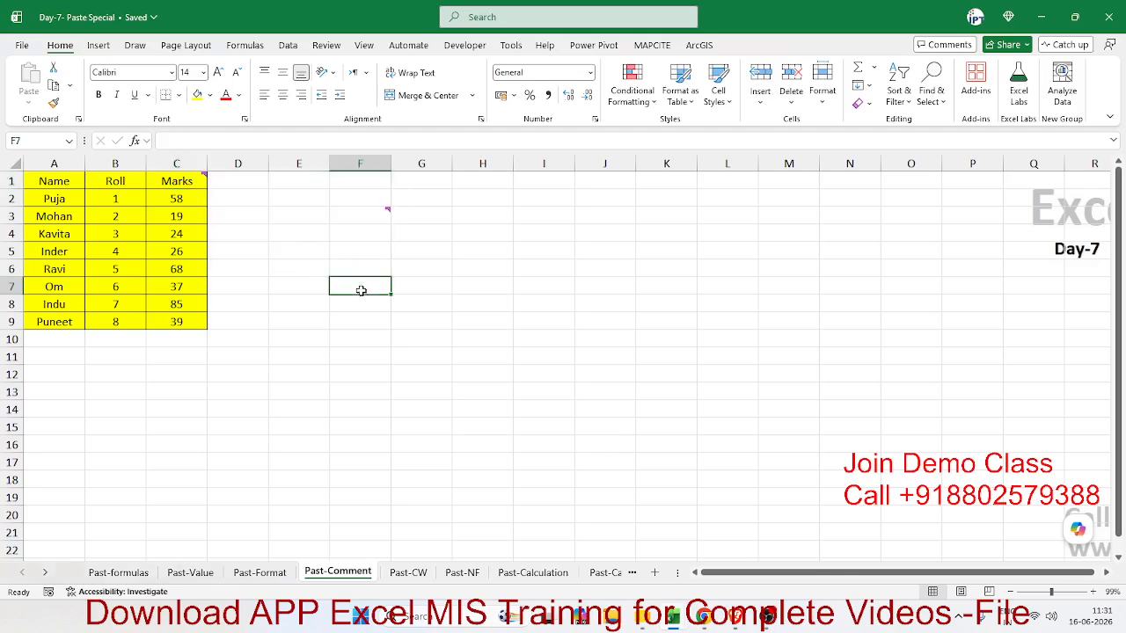
mouse_move(176, 182)
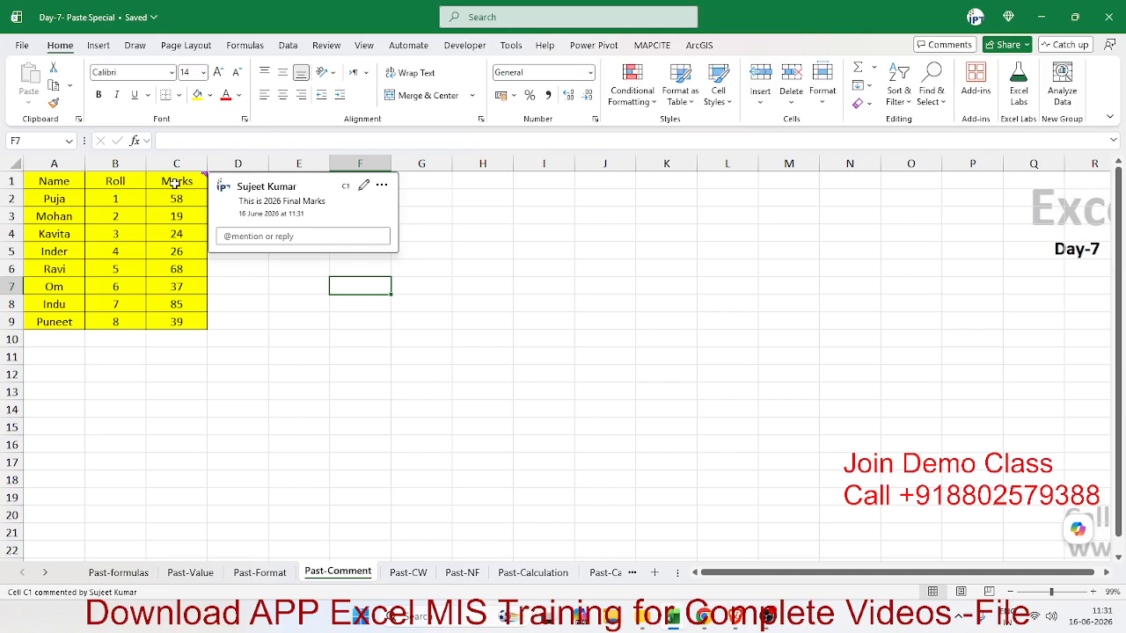
left_click(176, 182)
left_click_drag(177, 199, 191, 321)
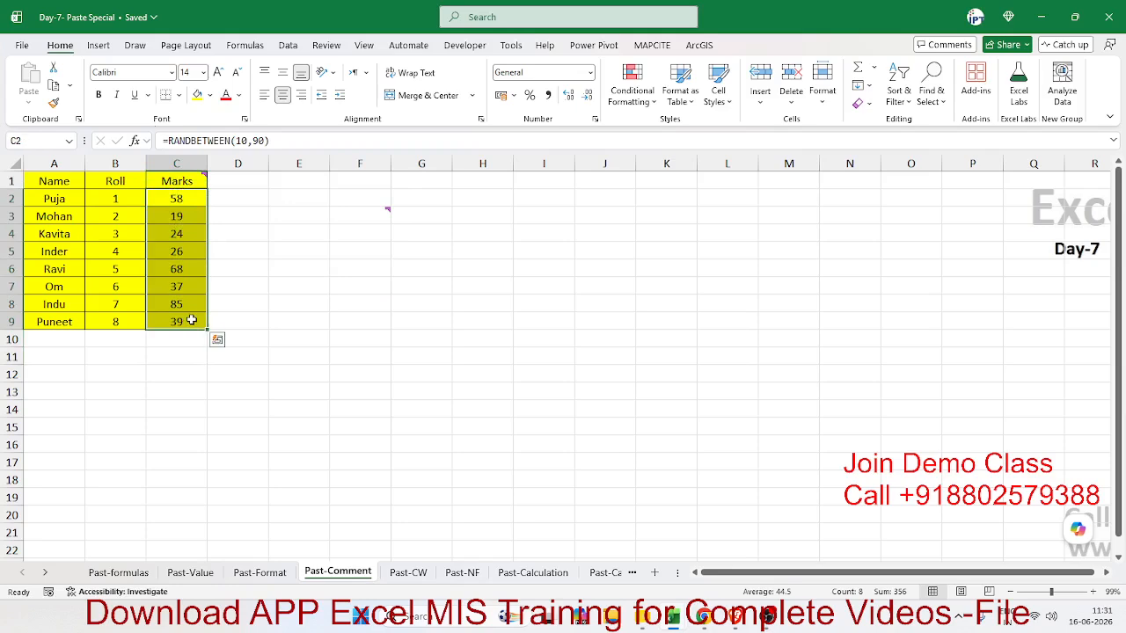
left_click(296, 217)
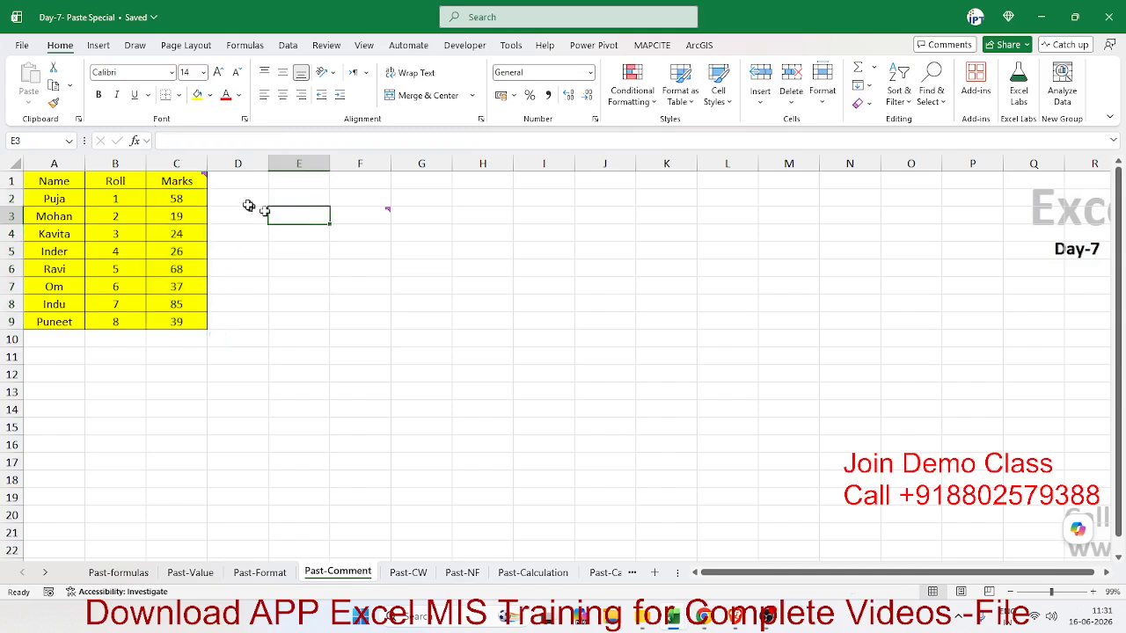
- Copy the Marks header C1 and paste only its comment onto C2:C9 using the Comments and Notes option
left_click(166, 187)
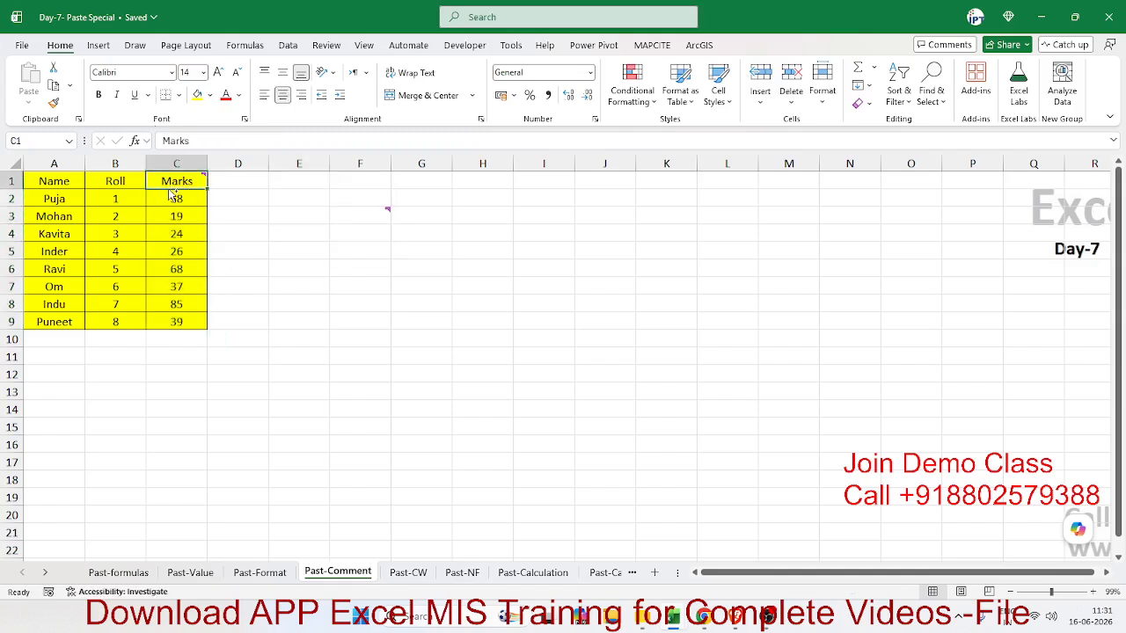
key("ctrl+c")
left_click_drag(182, 204, 177, 321)
right_click(177, 321)
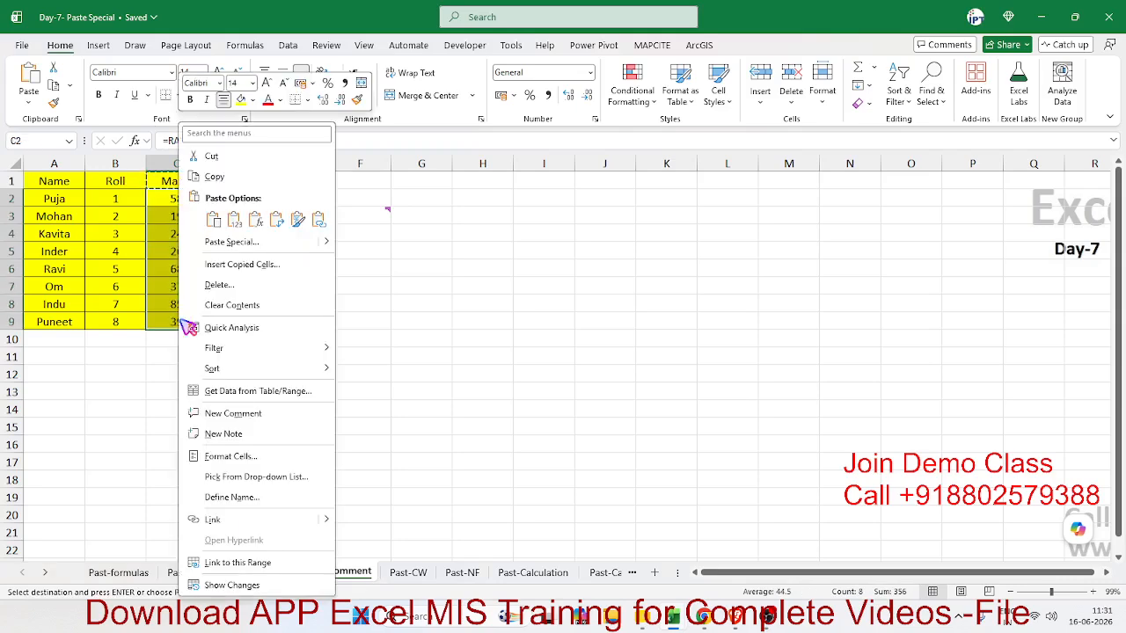
left_click(238, 248)
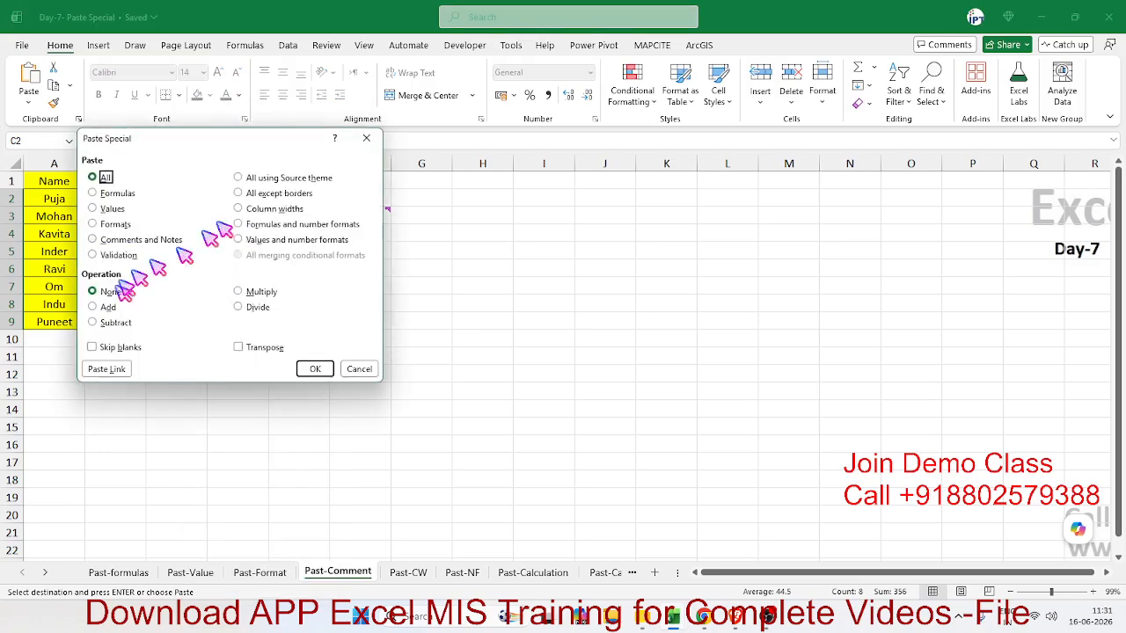
left_click(132, 241)
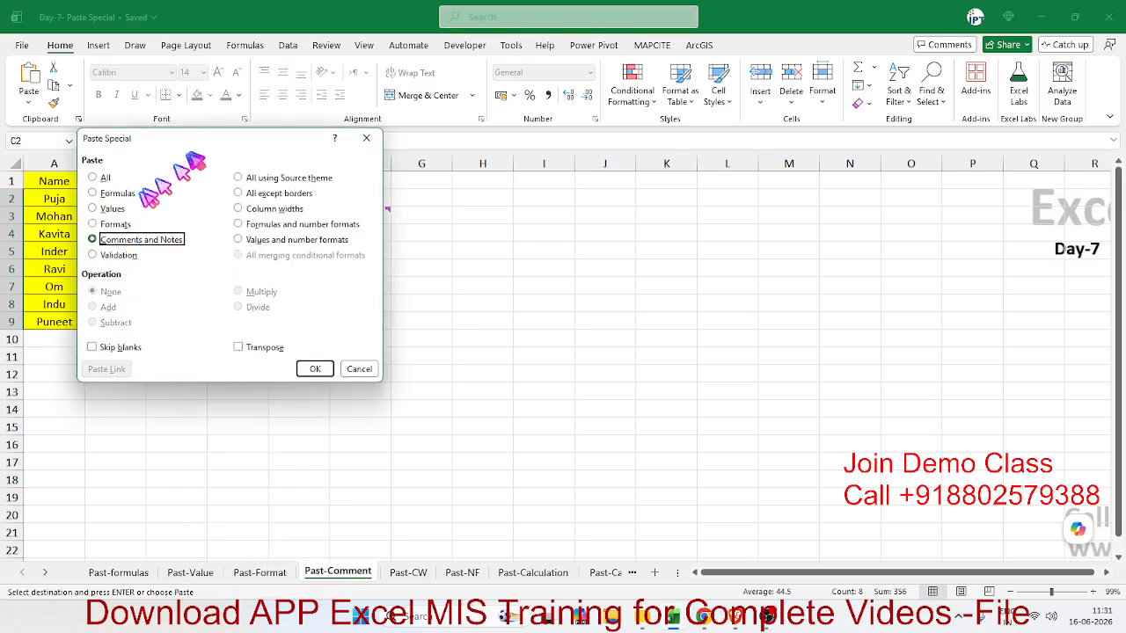
left_click_drag(194, 143, 522, 170)
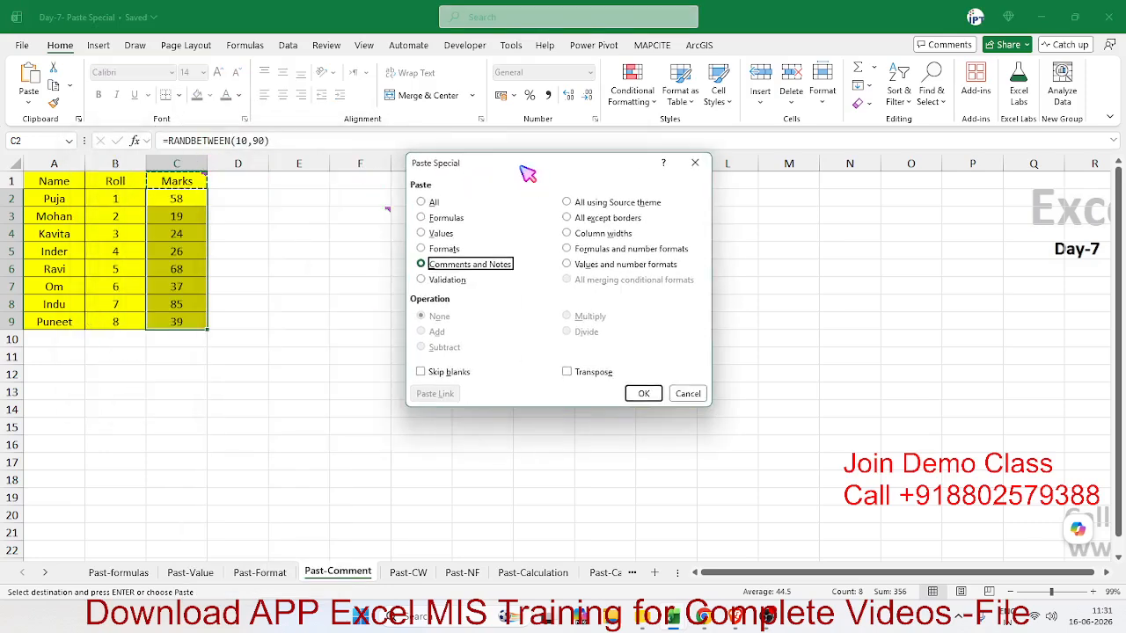
left_click(643, 395)
left_click(196, 234)
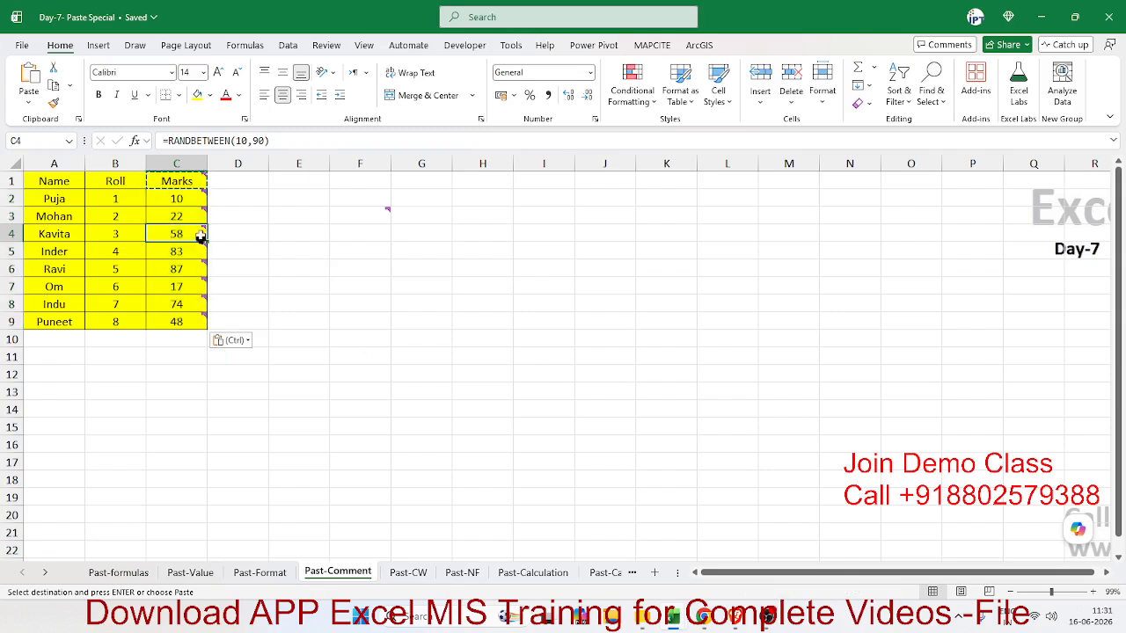
mouse_move(195, 299)
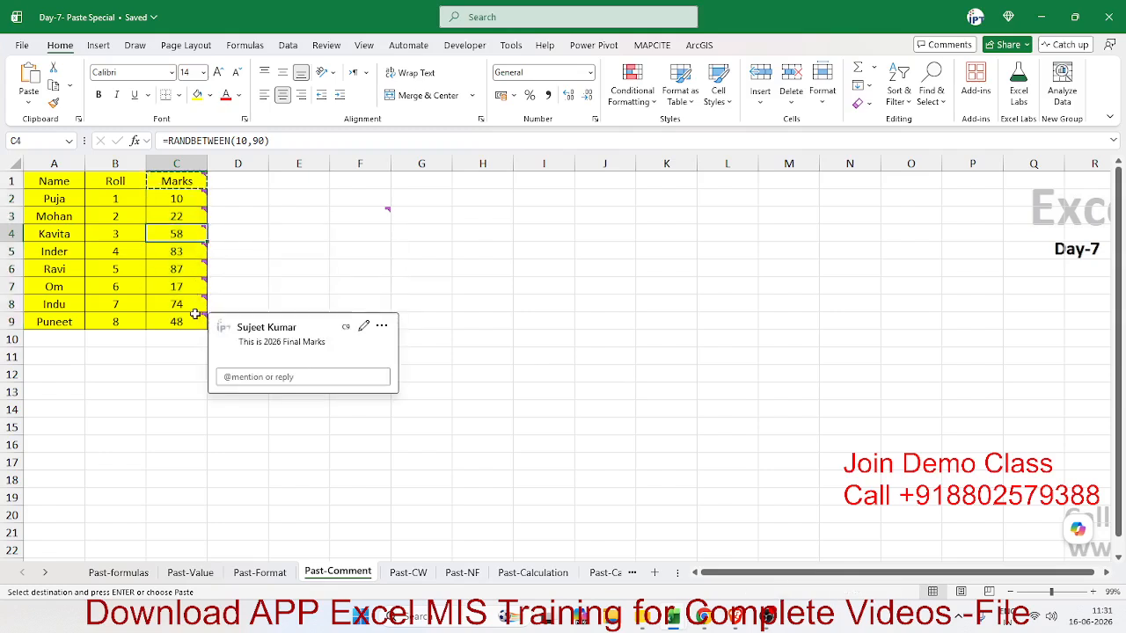
left_click(482, 406)
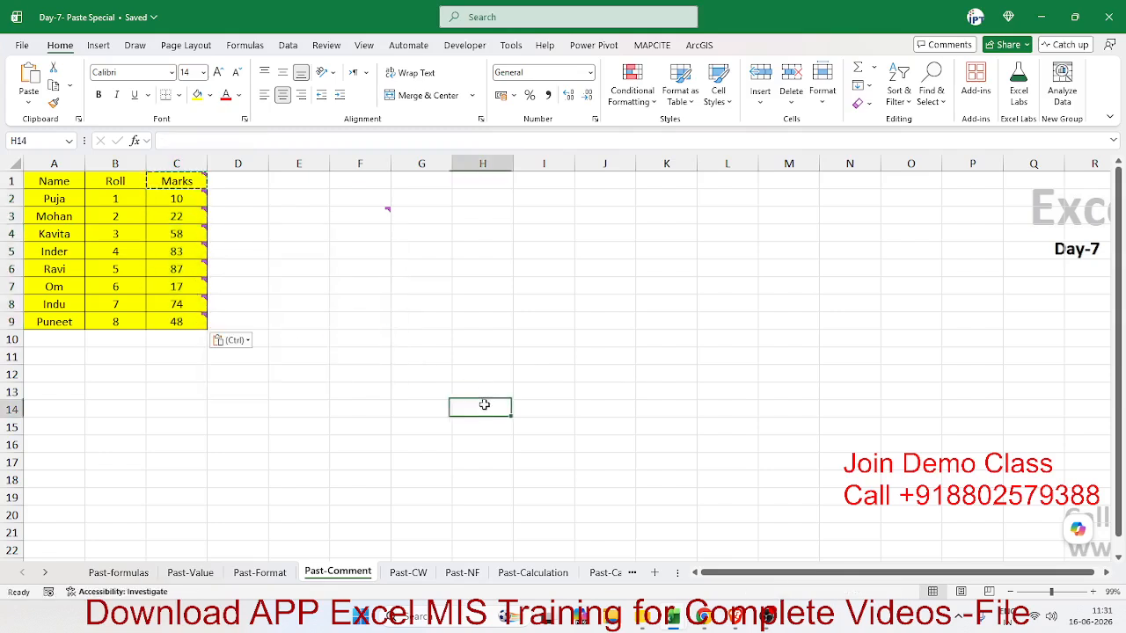
- Delete columns F to Q, containing the old table copies, on the Past-CW sheet
left_click(409, 573)
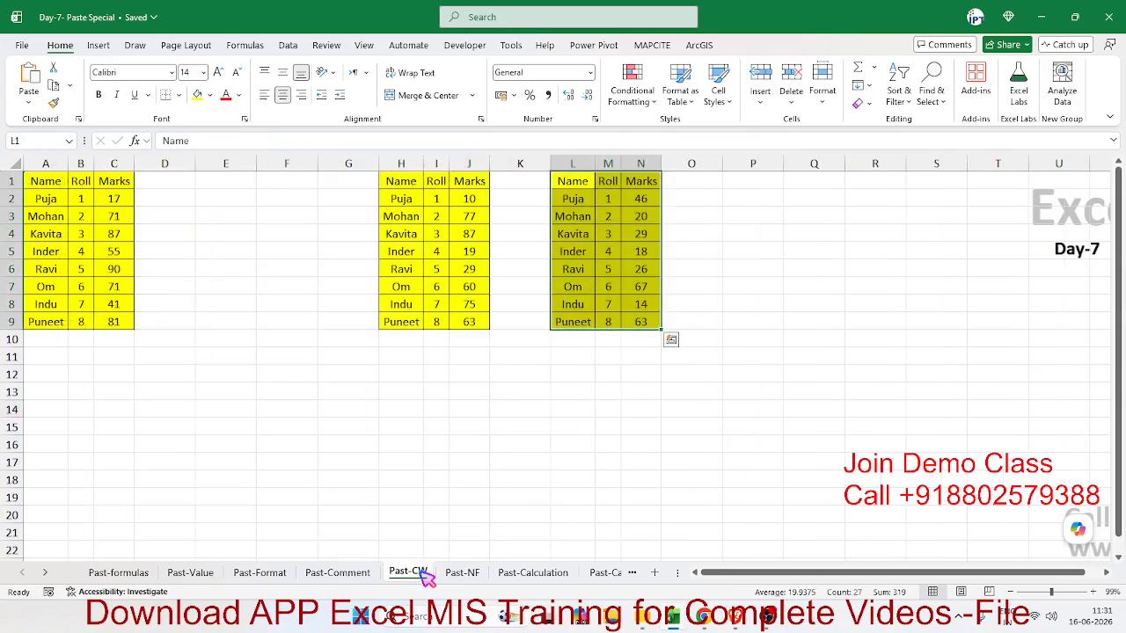
left_click_drag(286, 164, 841, 214)
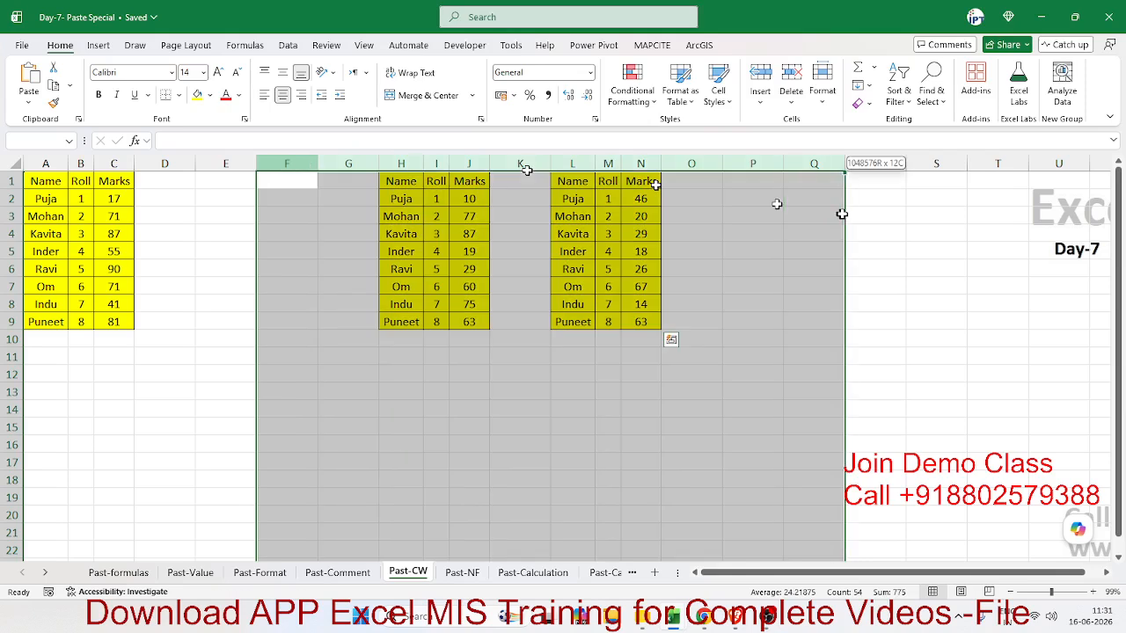
key("ctrl+minus")
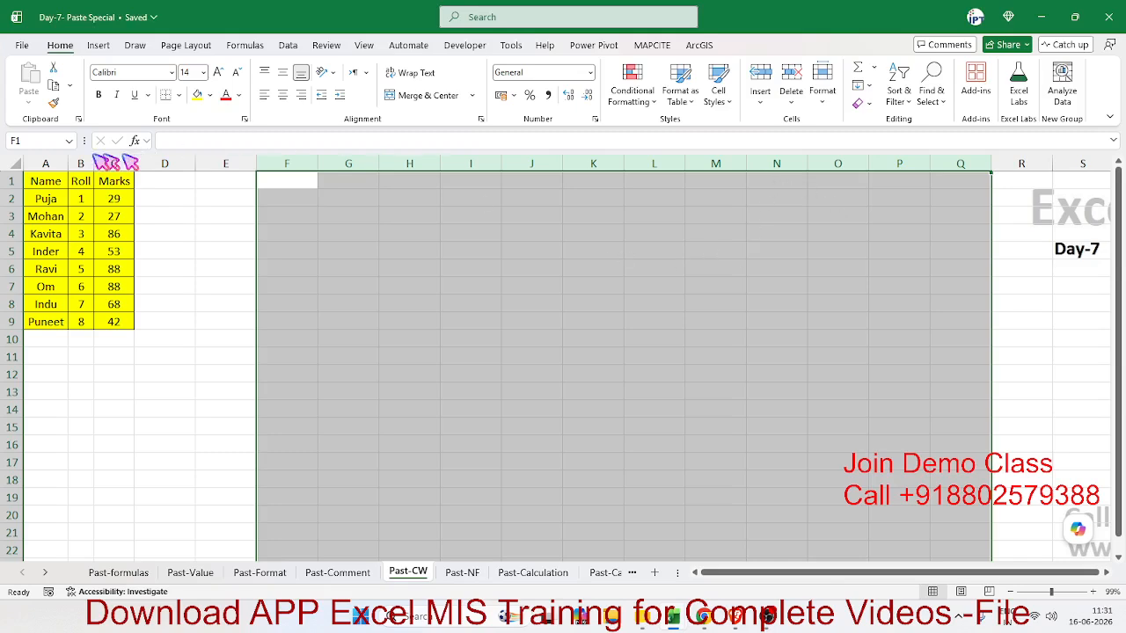
- Copy the student table A1:C9 and paste it normally at G1
left_click_drag(53, 181, 120, 316)
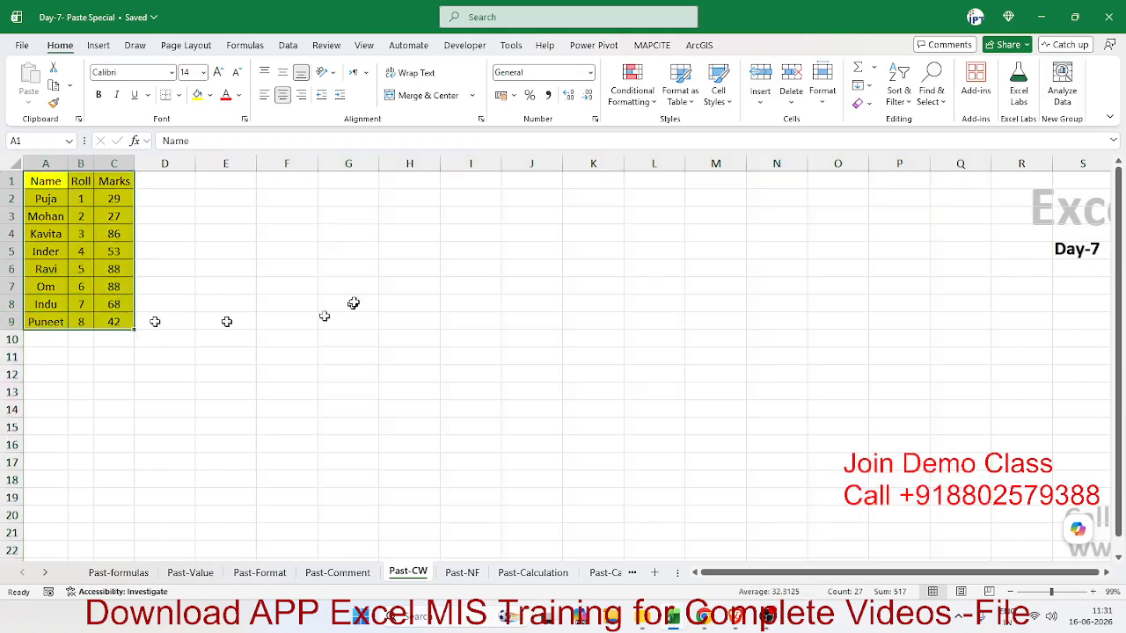
key("ctrl+c")
left_click(334, 182)
key("ctrl+v")
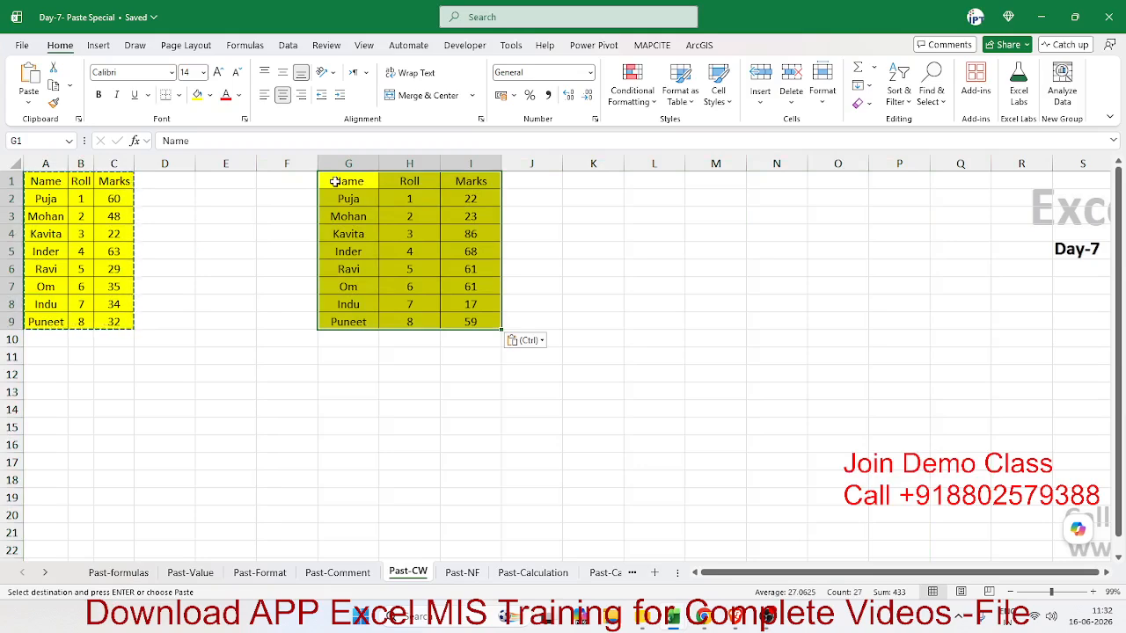
- Apply the source table's column widths to the copy at G1 with Paste Special's Column widths option
right_click(341, 181)
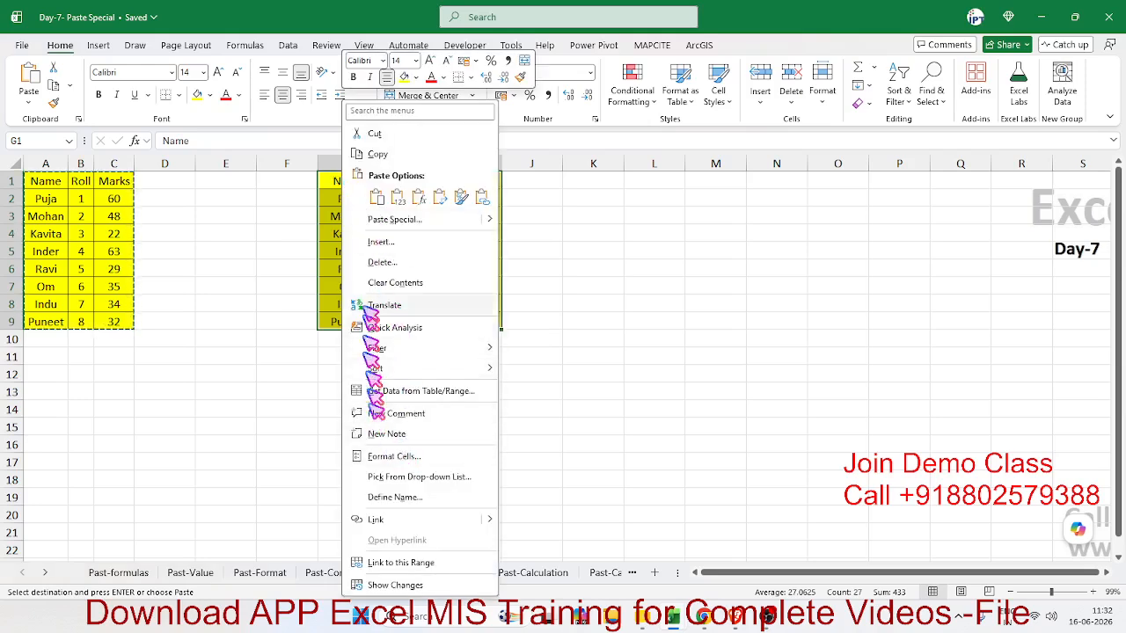
left_click(380, 226)
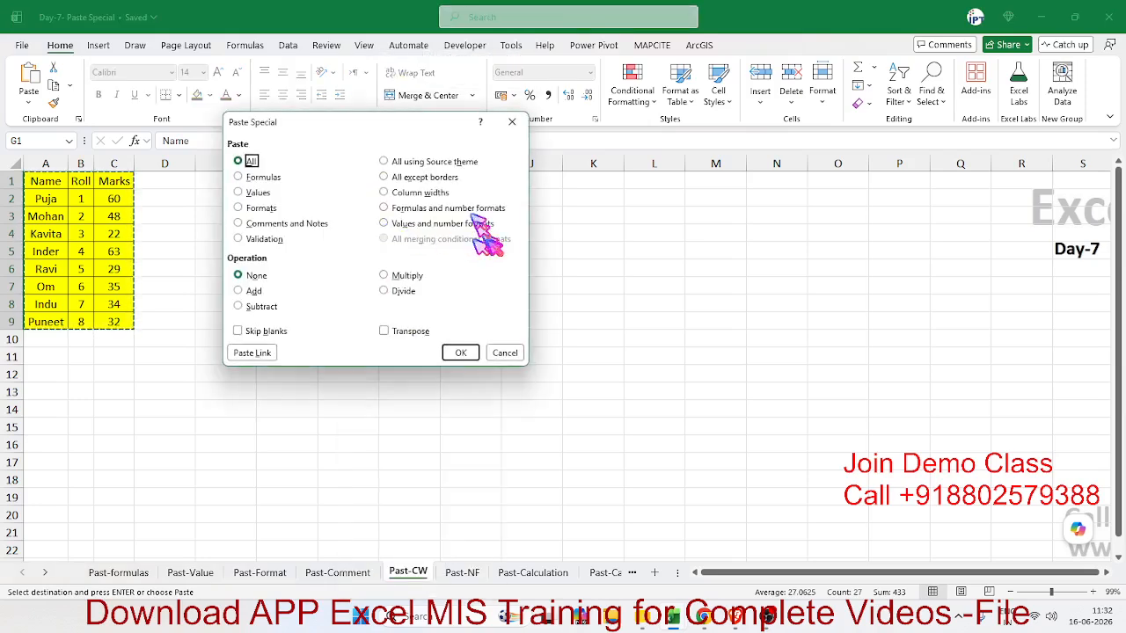
left_click(445, 192)
left_click_drag(413, 129, 737, 159)
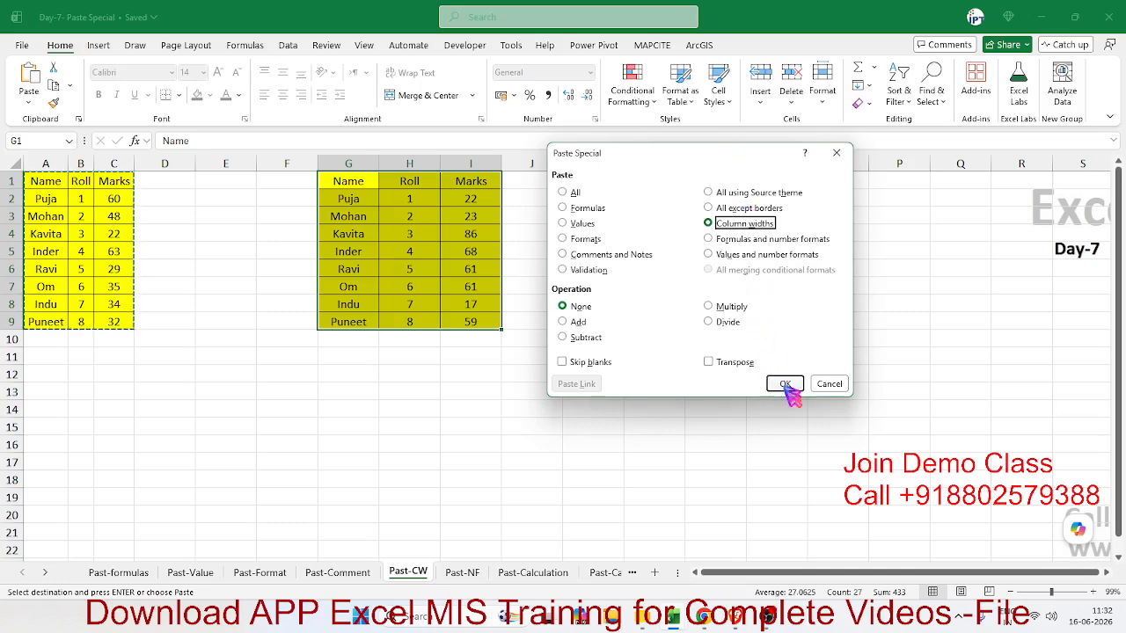
left_click(780, 384)
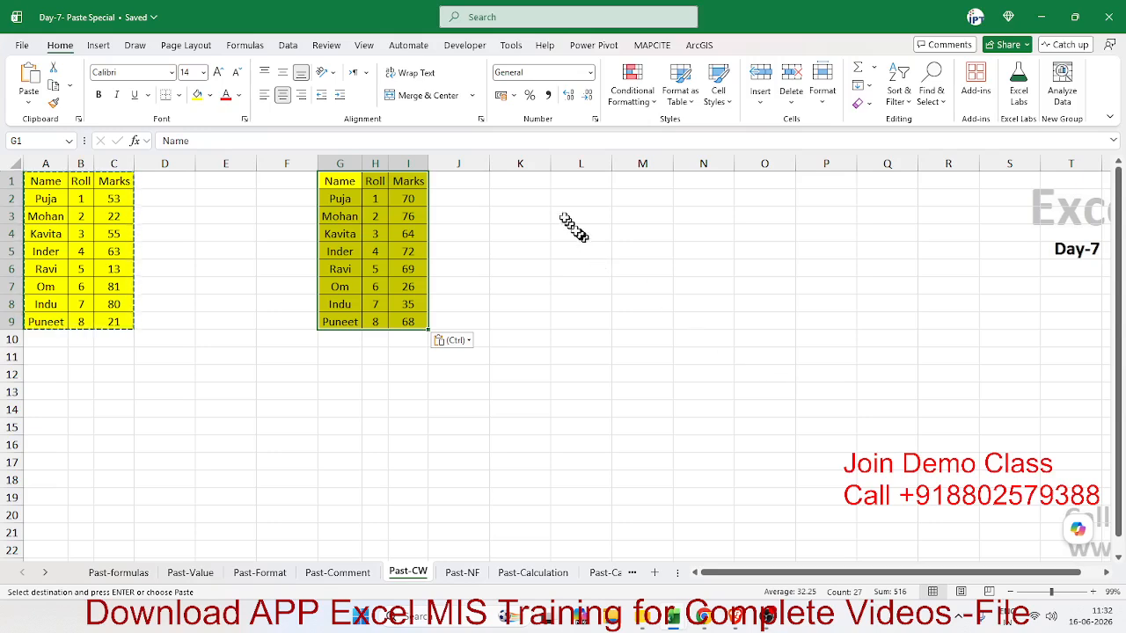
- Paste the copied student table at K1, keeping the source column widths, and stay on the Past-CW sheet
left_click(529, 189)
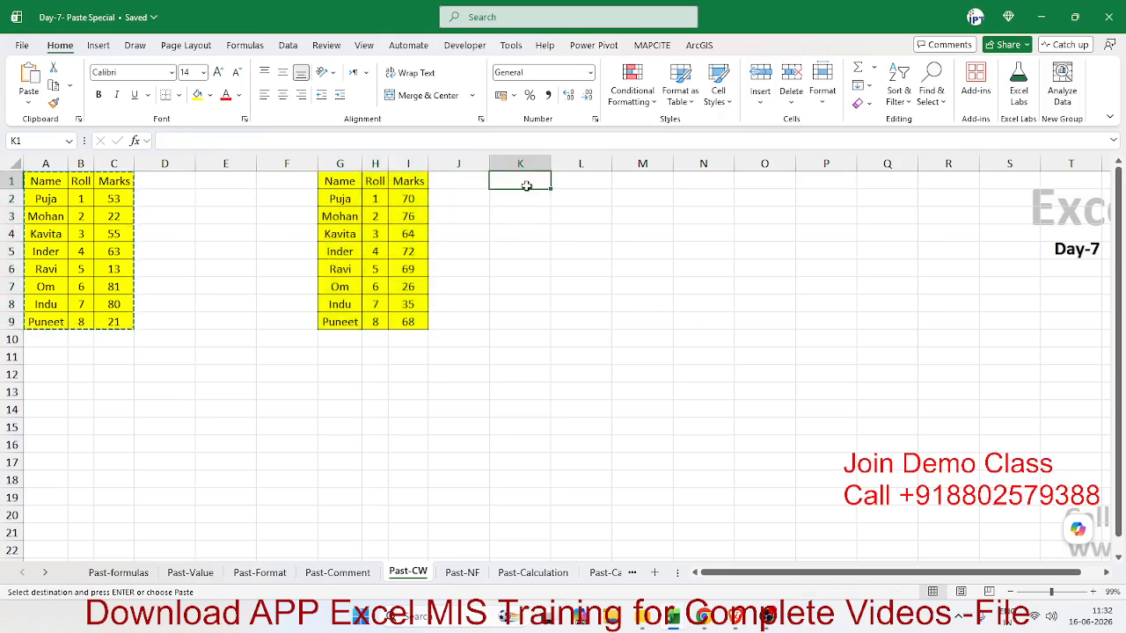
right_click(528, 185)
mouse_move(676, 242)
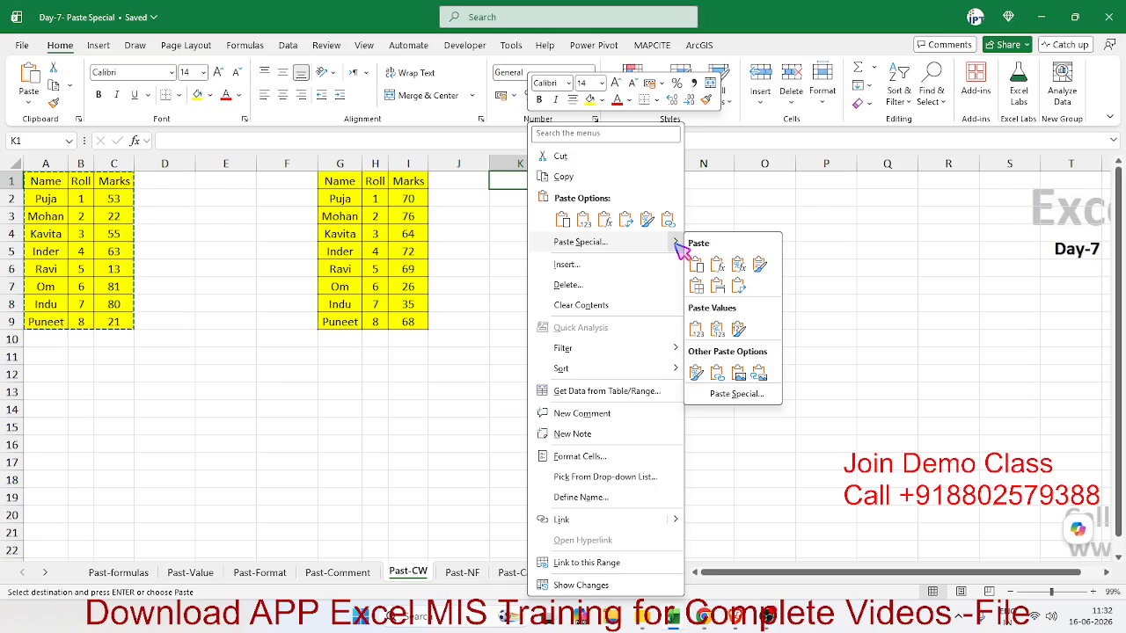
left_click(727, 292)
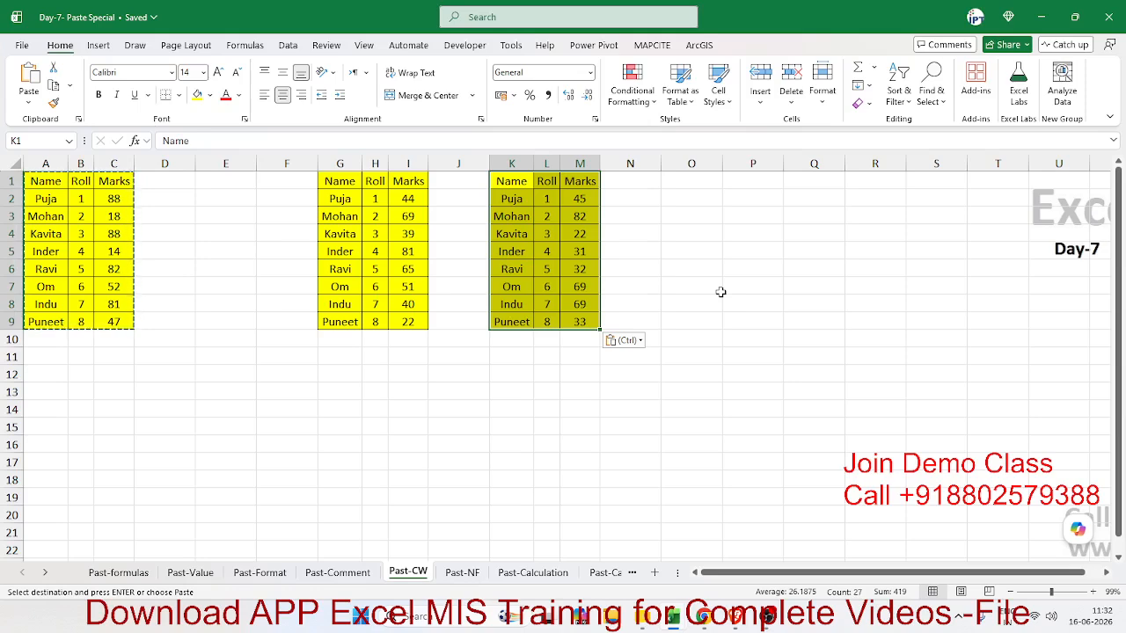
left_click(483, 443)
left_click(479, 578)
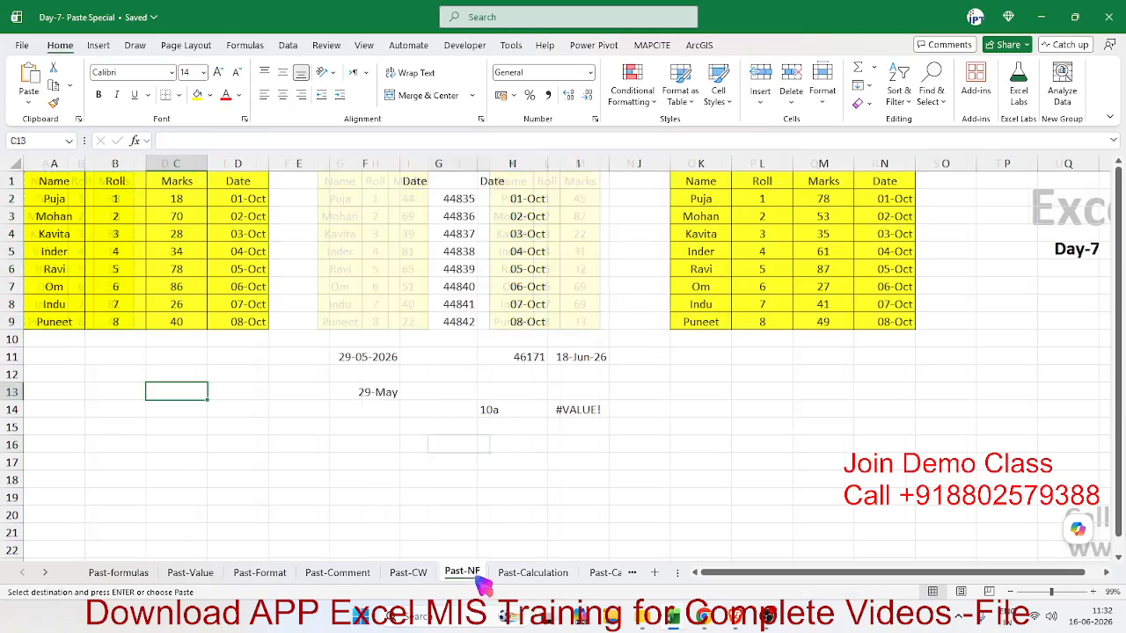
left_click(421, 574)
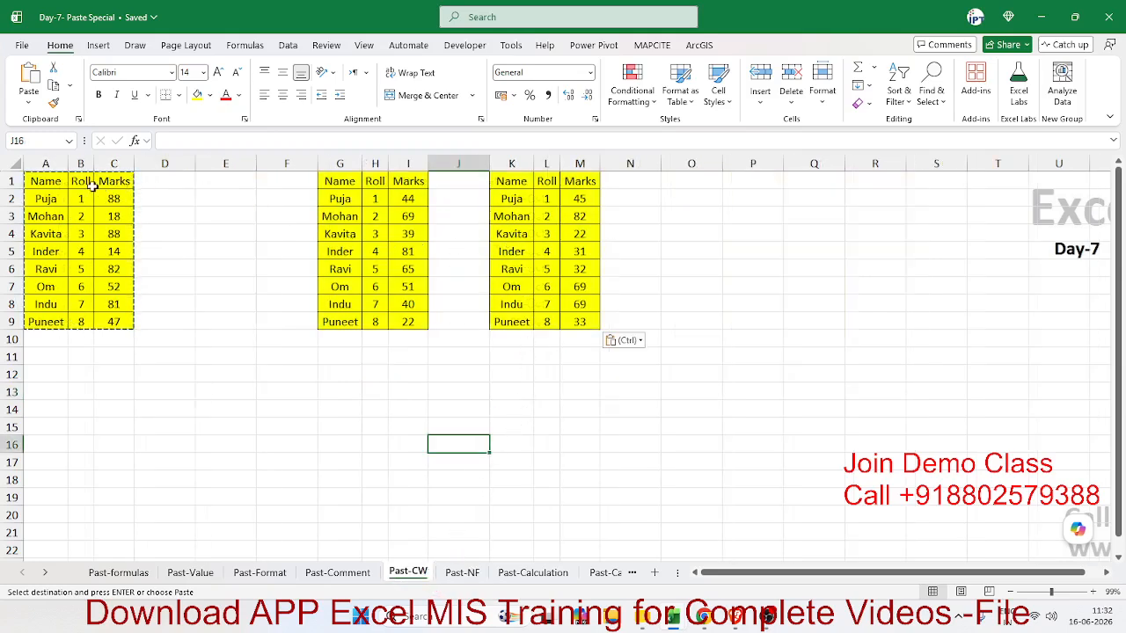
- Paste another copy of the student table at O1 with the Keep Source Column Widths option
right_click(709, 181)
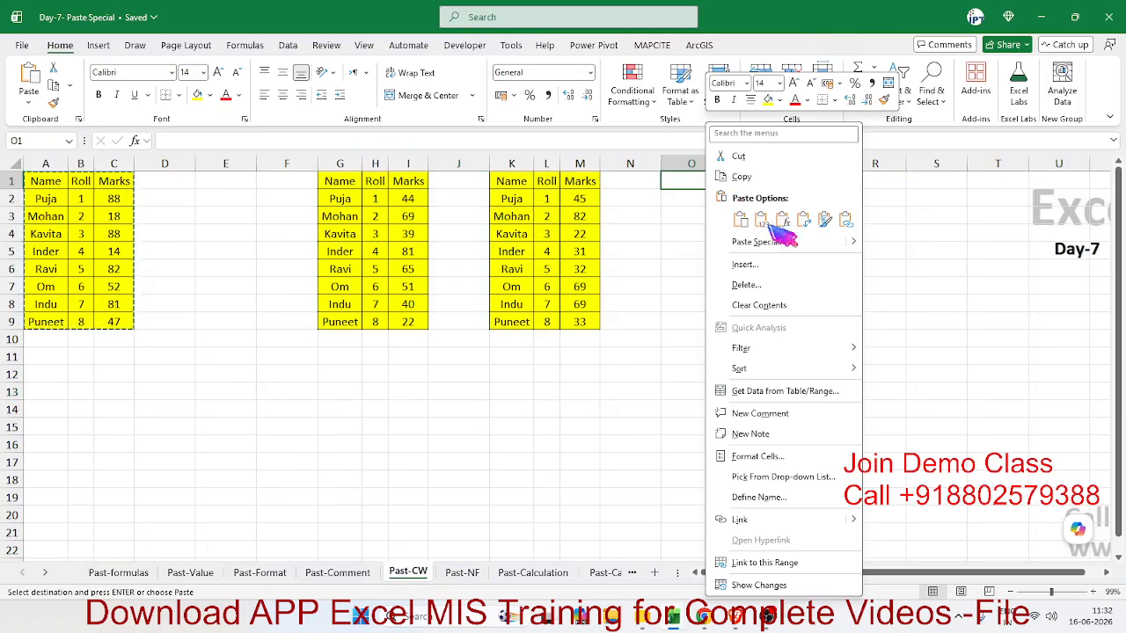
mouse_move(851, 242)
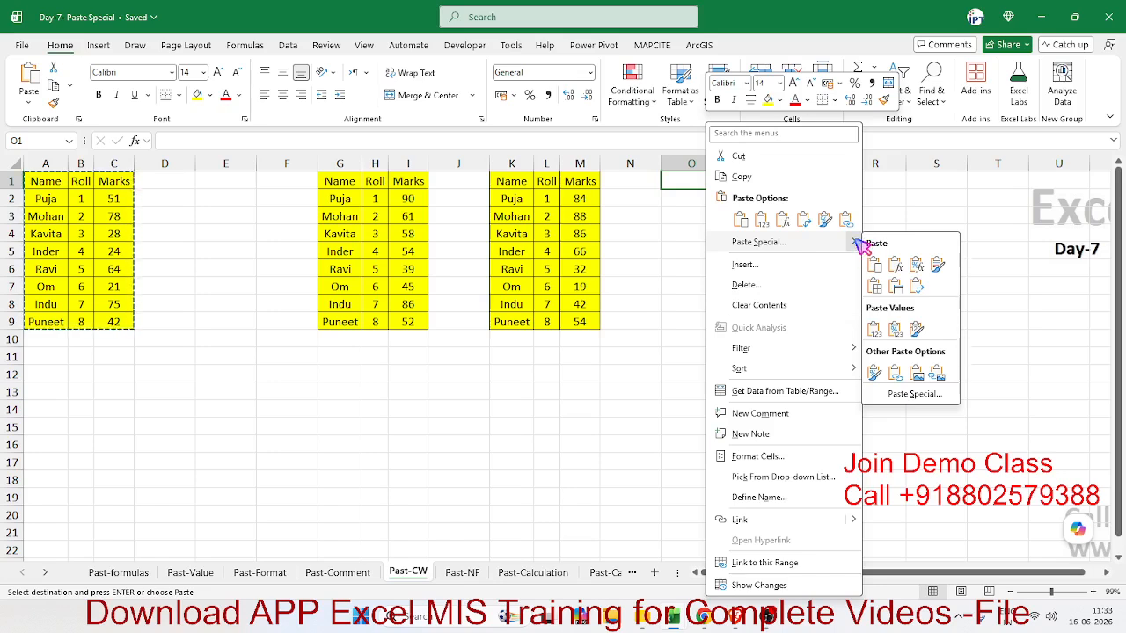
left_click(896, 291)
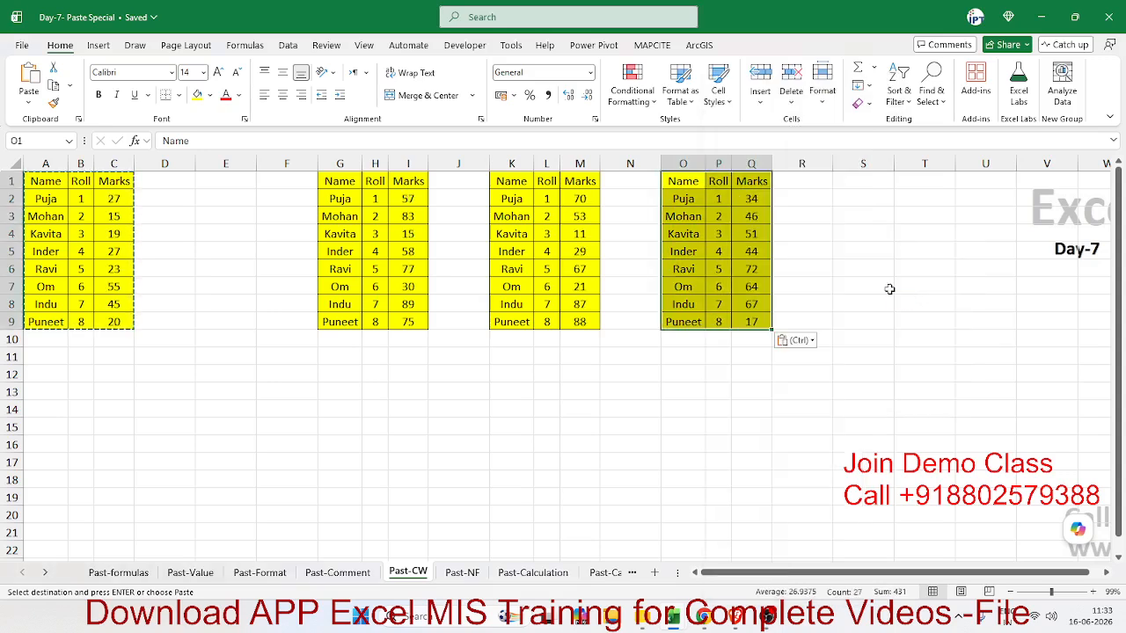
left_click(483, 396)
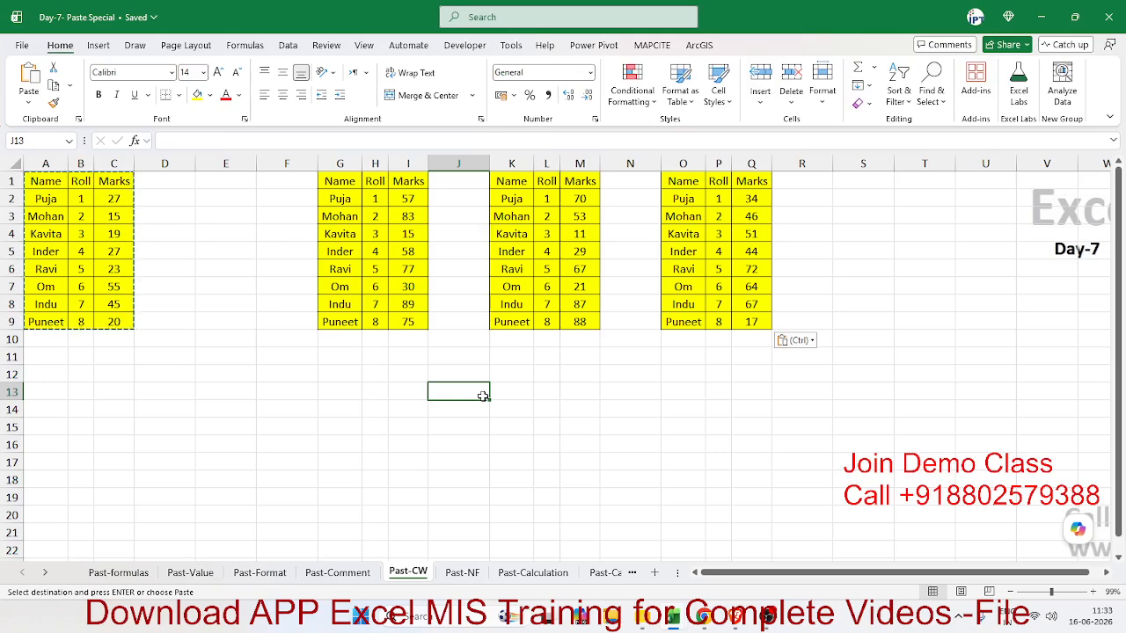
- Delete columns E to N on the Past-NF sheet, leaving only the original table in A1:D9
left_click(461, 573)
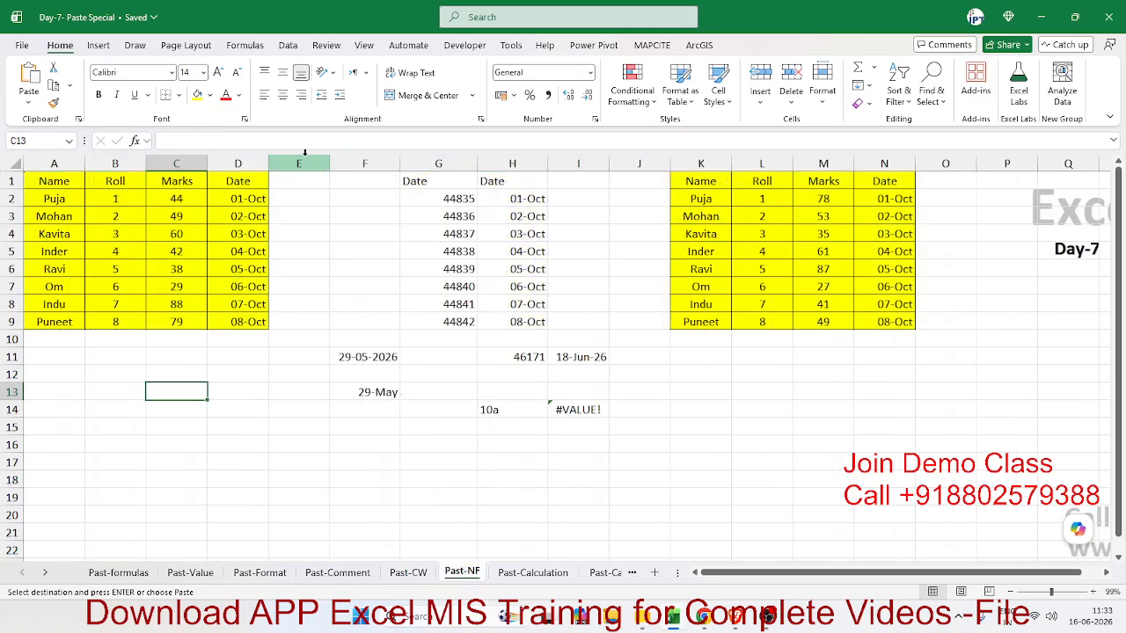
mouse_move(313, 164)
left_mouse_down()
mouse_move(739, 211)
mouse_move(918, 211)
left_mouse_up()
key("Delete")
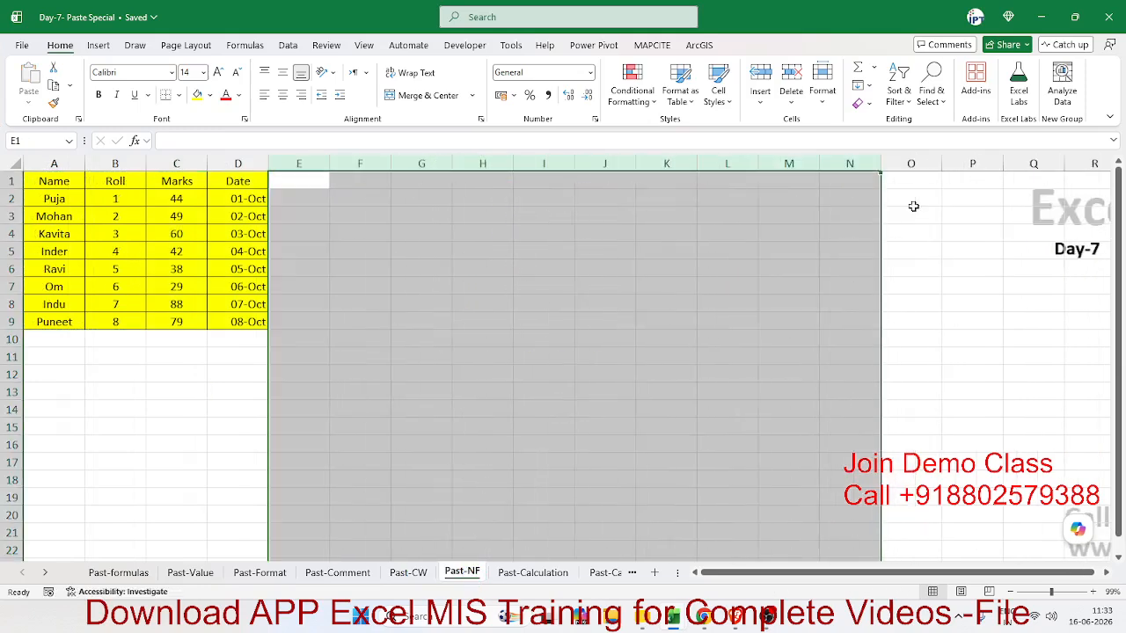
- Copy the Date column D1:D9 and paste it at H1 with Paste Special's Values option
left_click(588, 332)
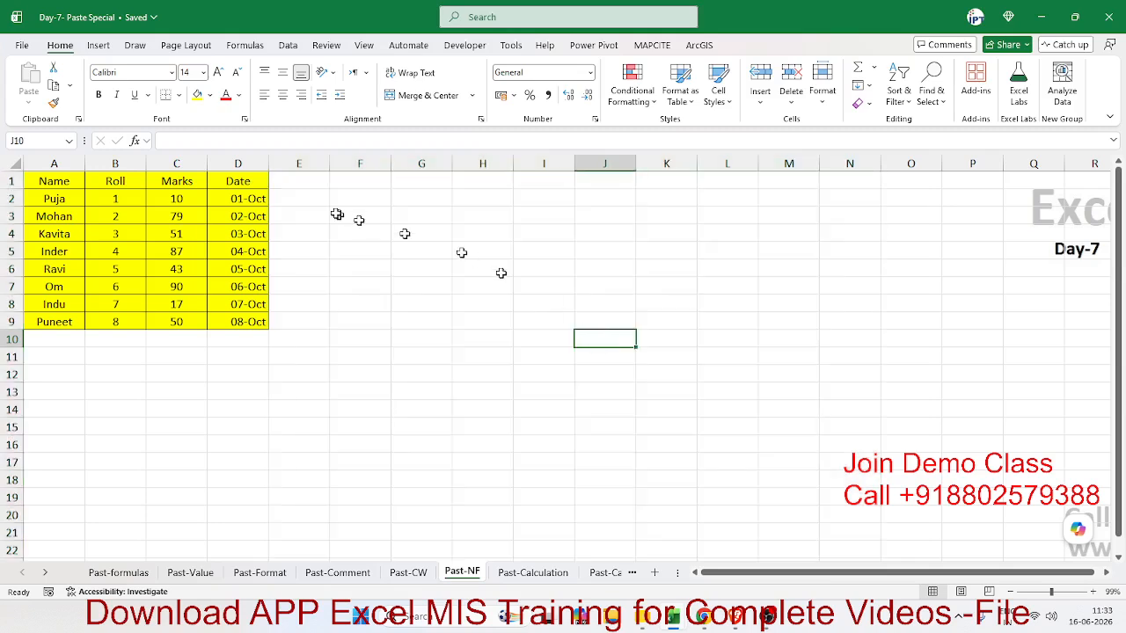
left_click_drag(264, 181, 266, 322)
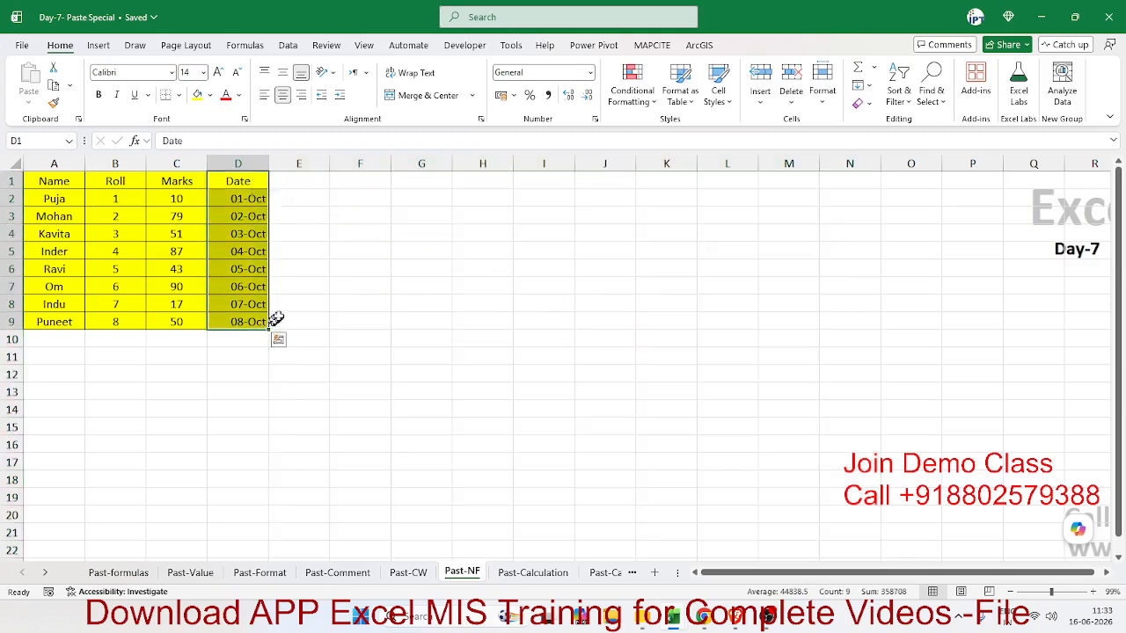
key("ctrl+c")
left_click(485, 176)
right_click(485, 174)
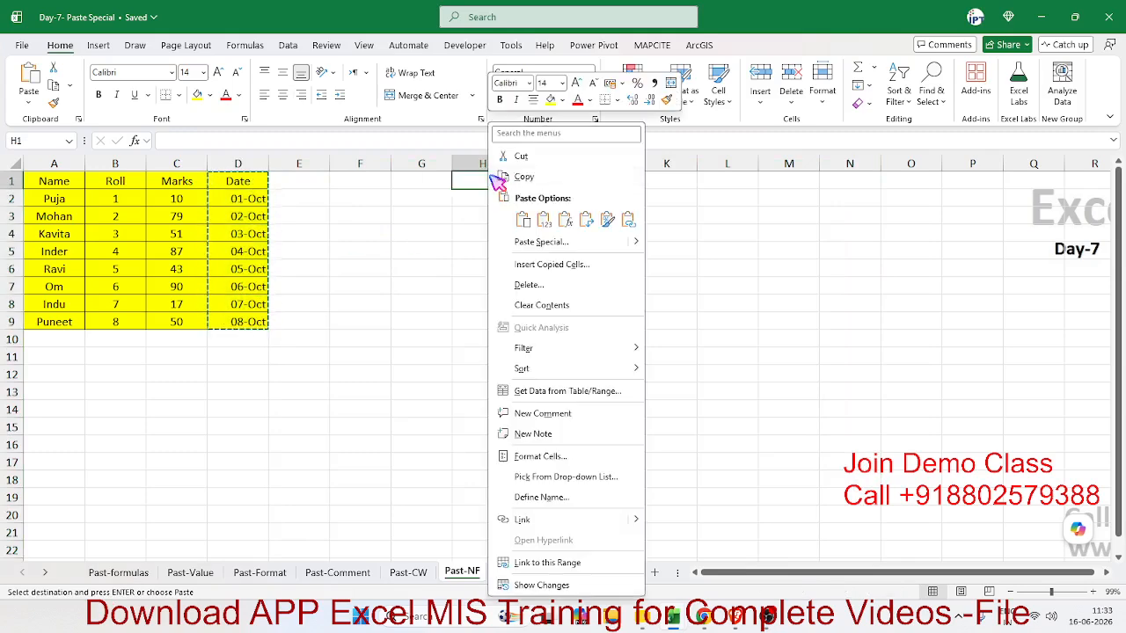
left_click(542, 240)
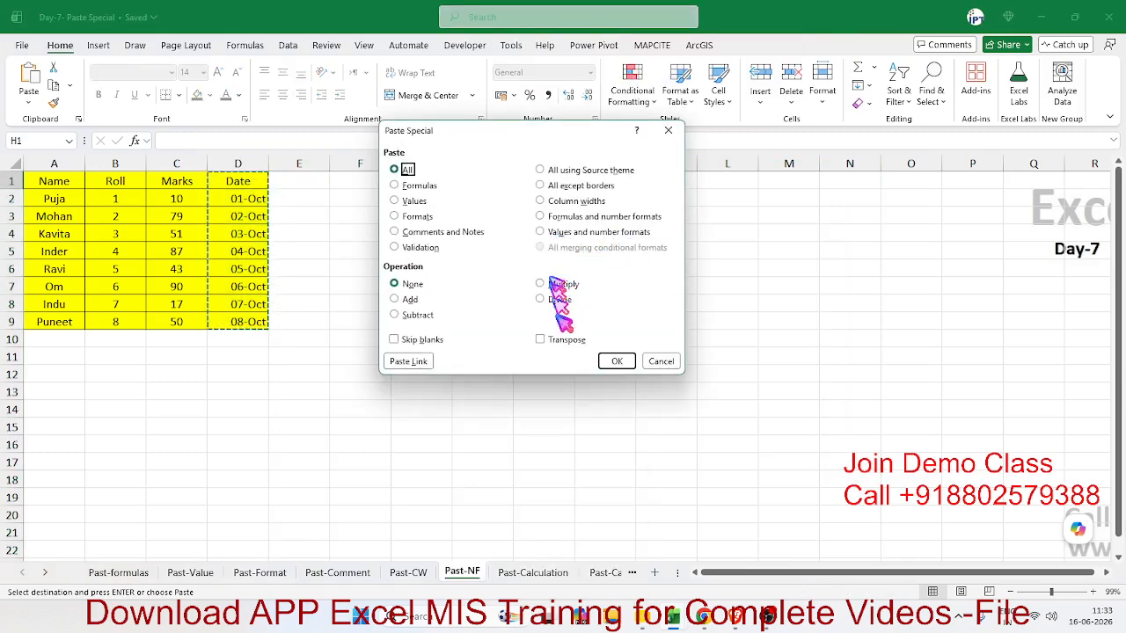
left_click(409, 201)
left_click(615, 361)
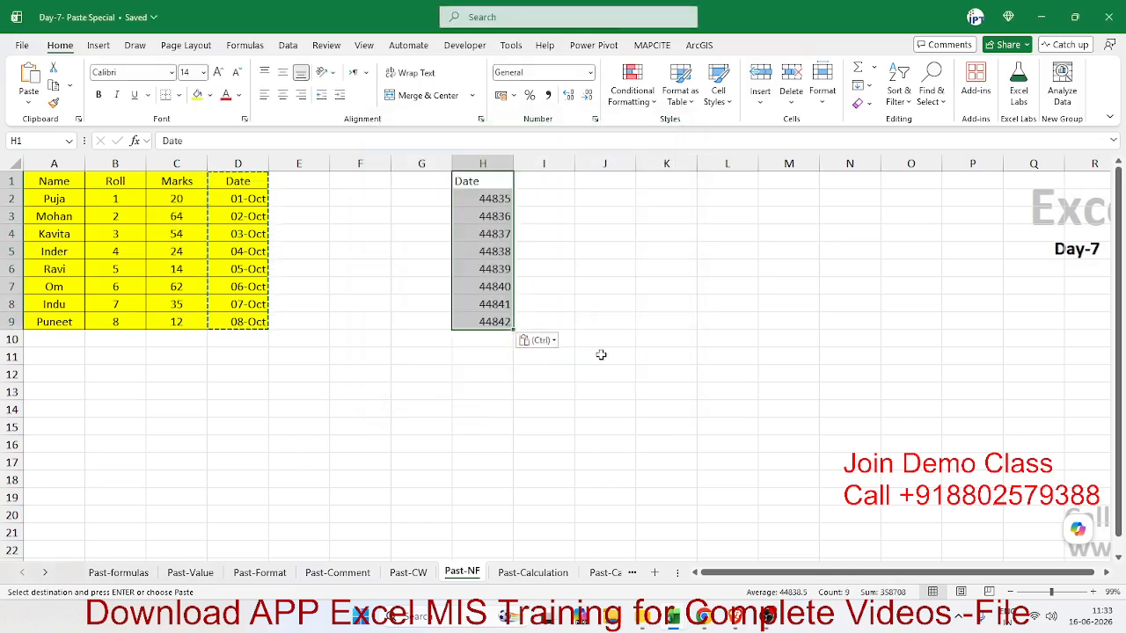
left_click(508, 220)
left_click(496, 203)
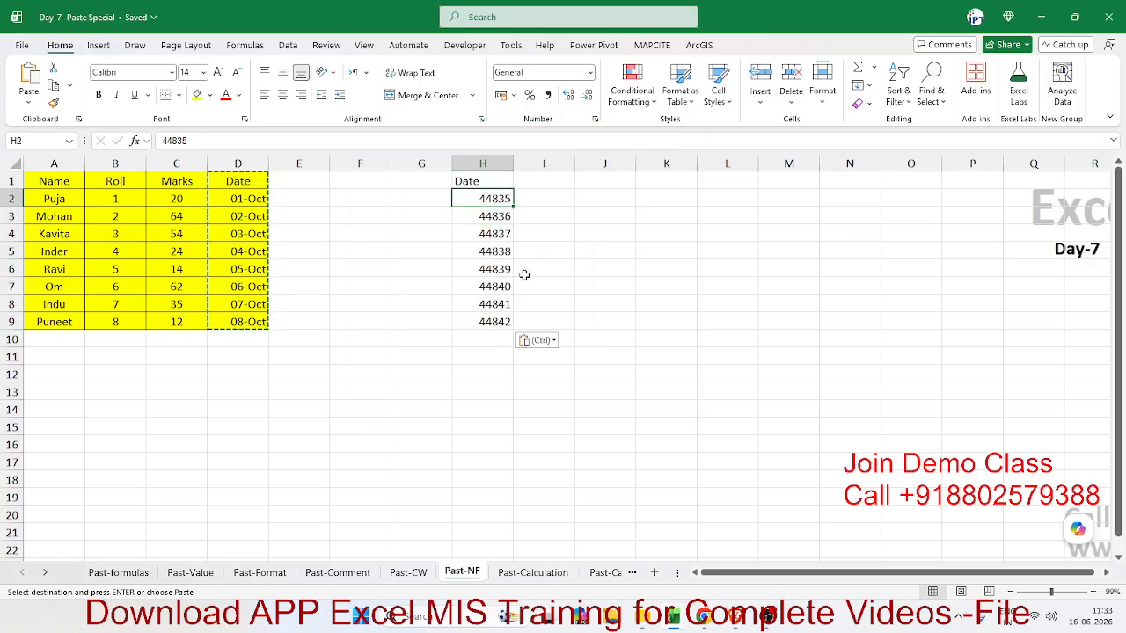
- Enter the date 16/6 in J4 to demonstrate its serial number in General format, and clear the cell
left_click(623, 240)
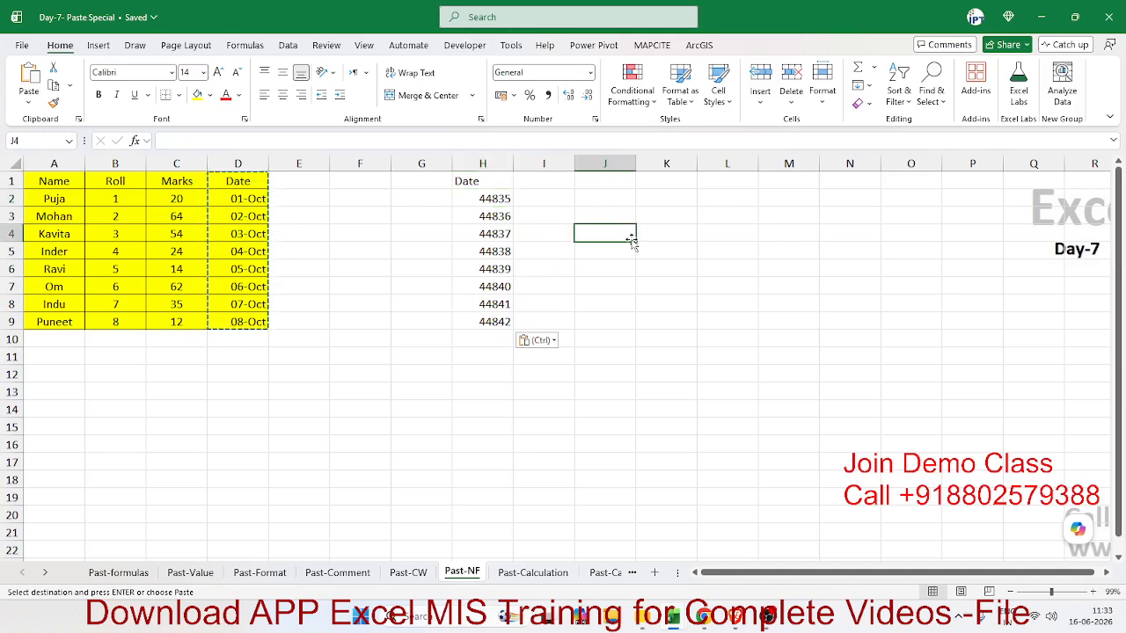
type("16/6")
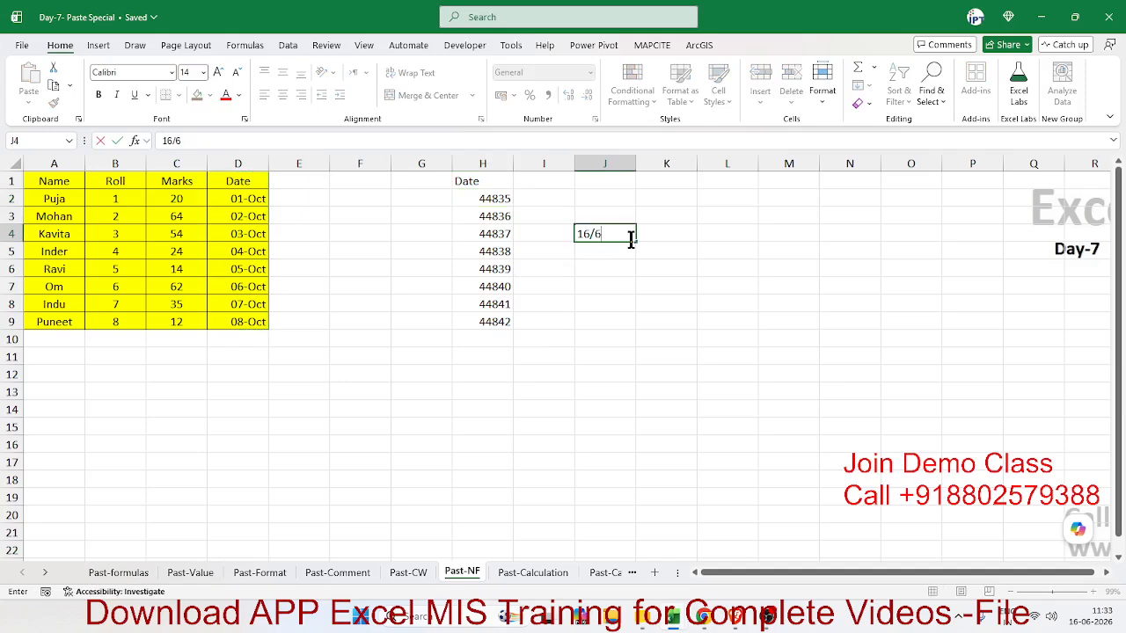
key("Return")
key("Up")
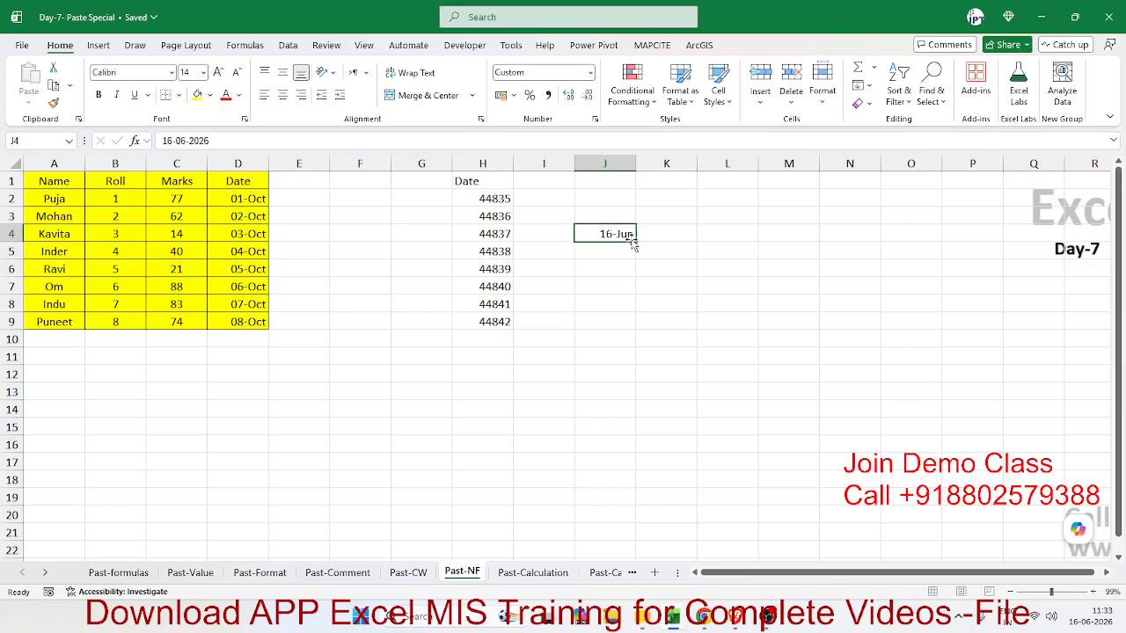
left_click(591, 73)
left_click(585, 91)
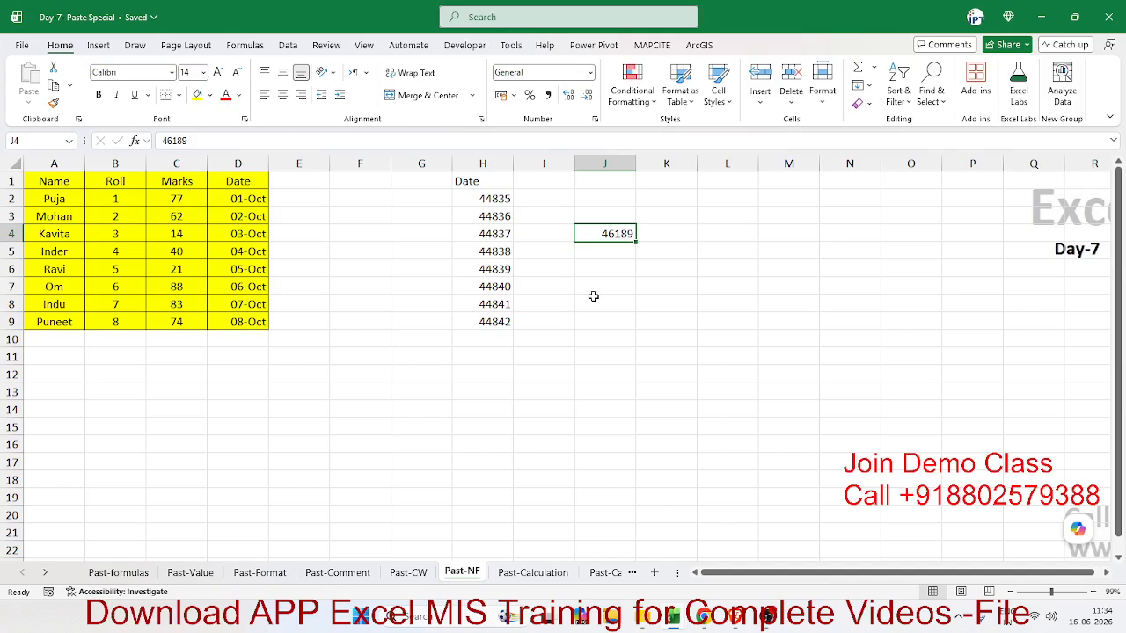
key("Delete")
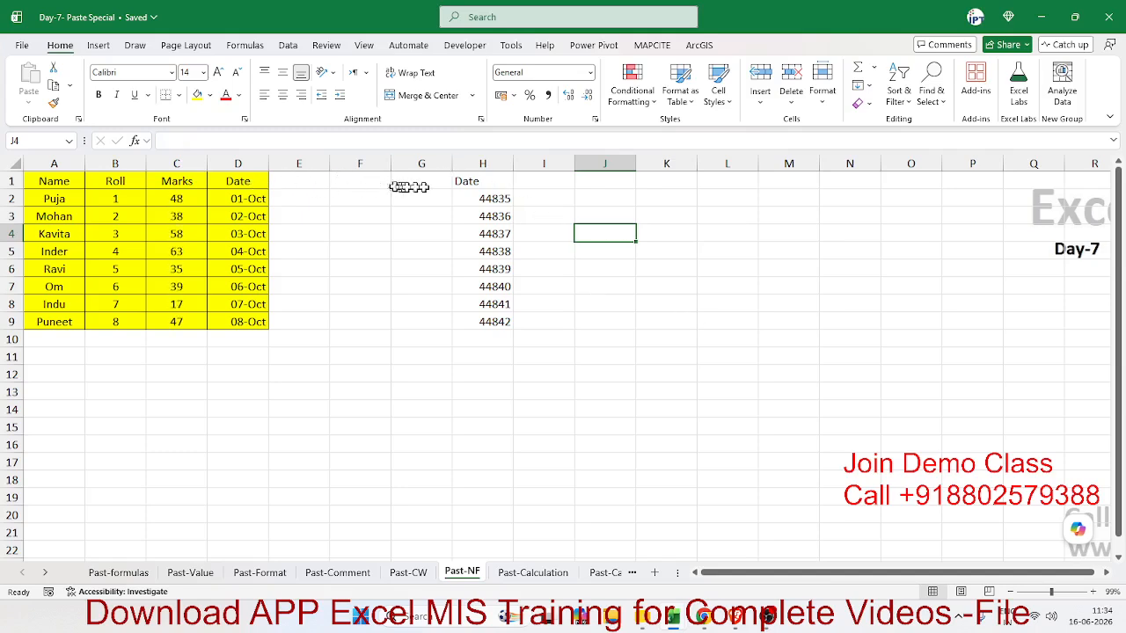
- Format the pasted date numbers in H2:H9 as Long Date
left_click_drag(253, 198, 251, 318)
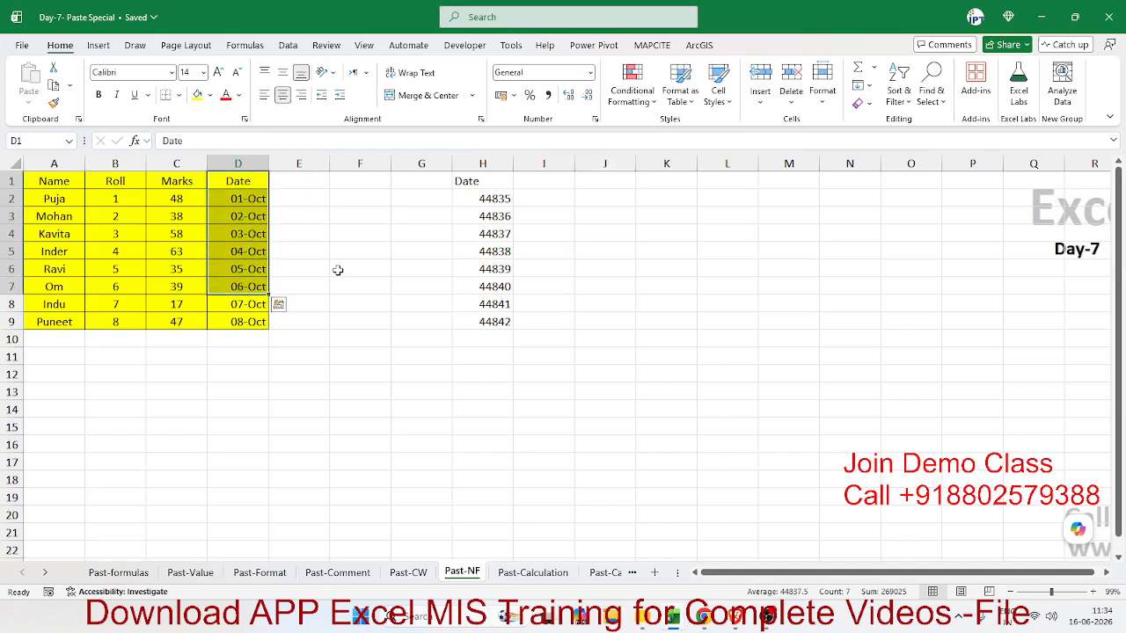
left_click(470, 201)
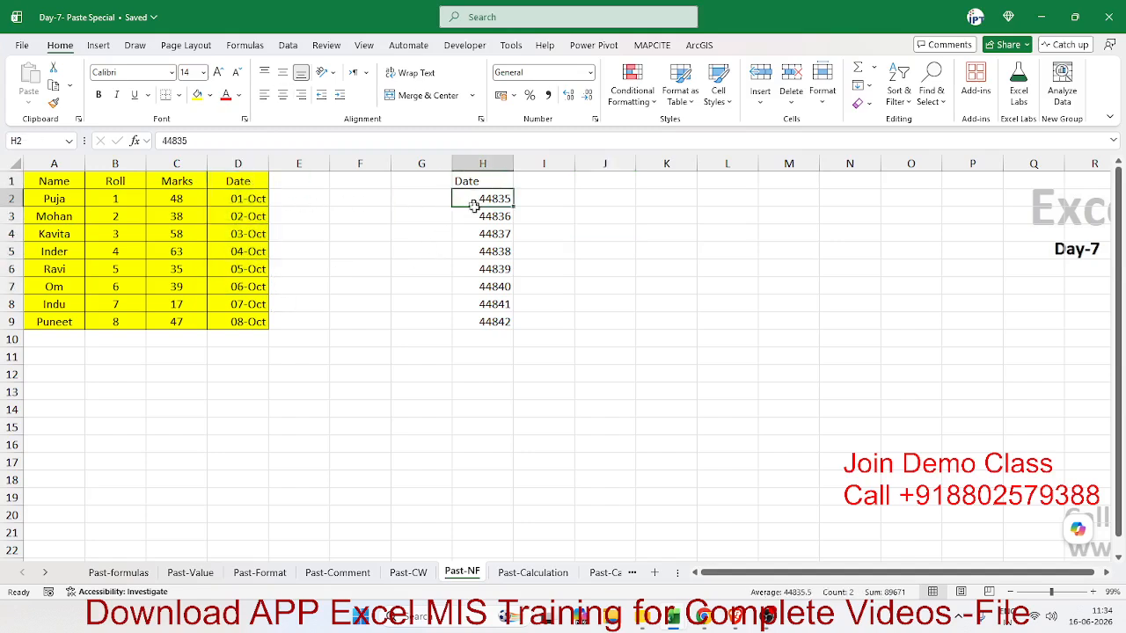
left_click_drag(470, 201, 493, 317)
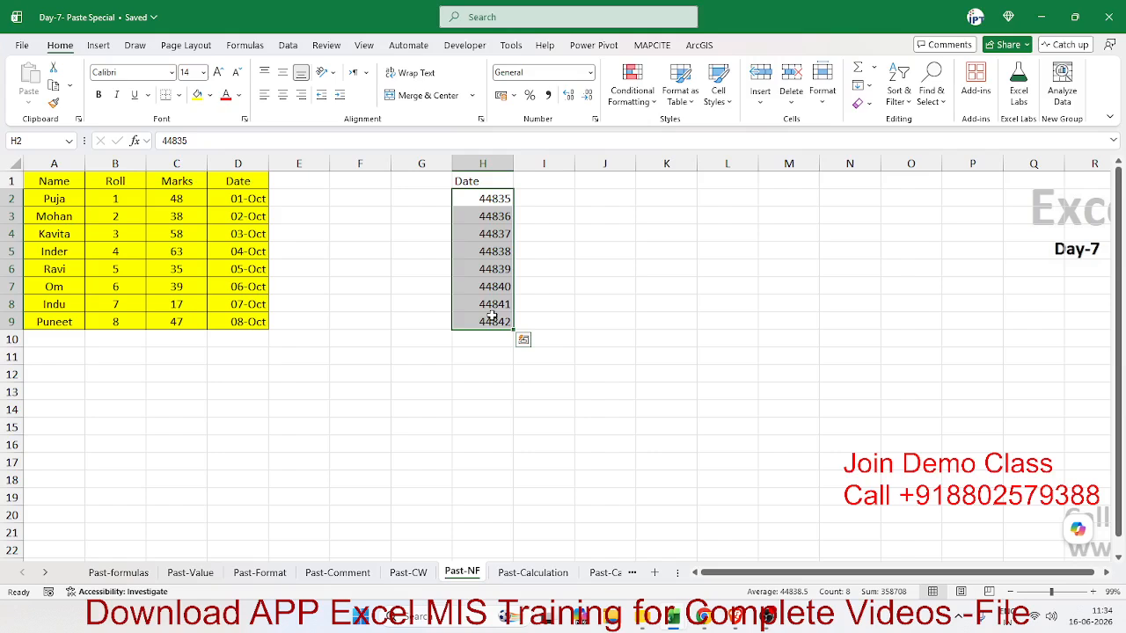
left_click(590, 73)
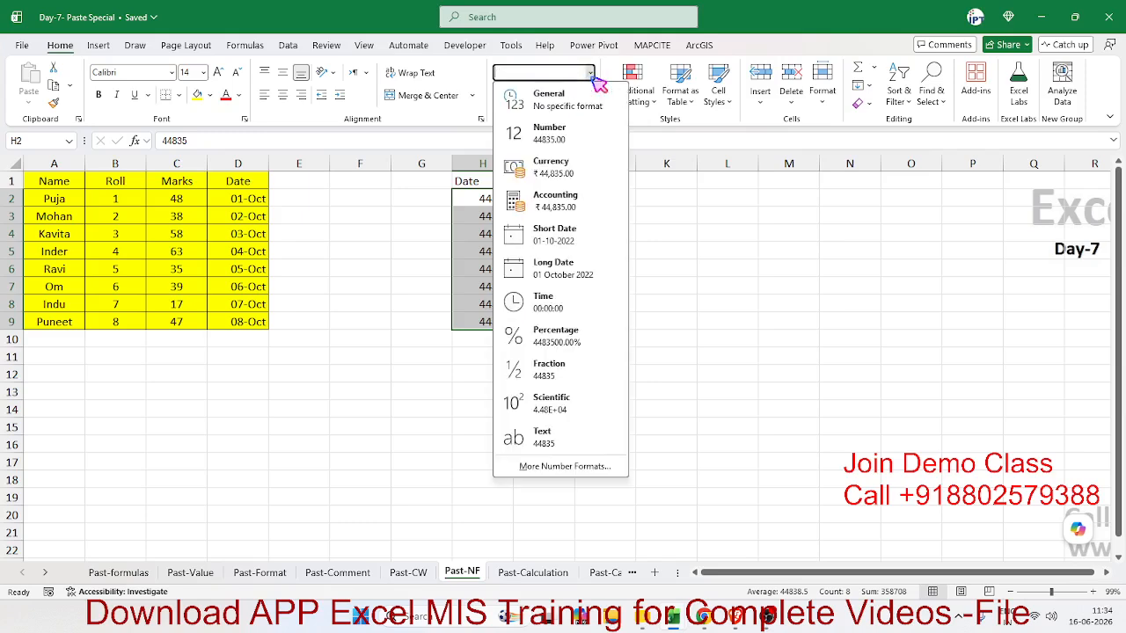
left_click(571, 270)
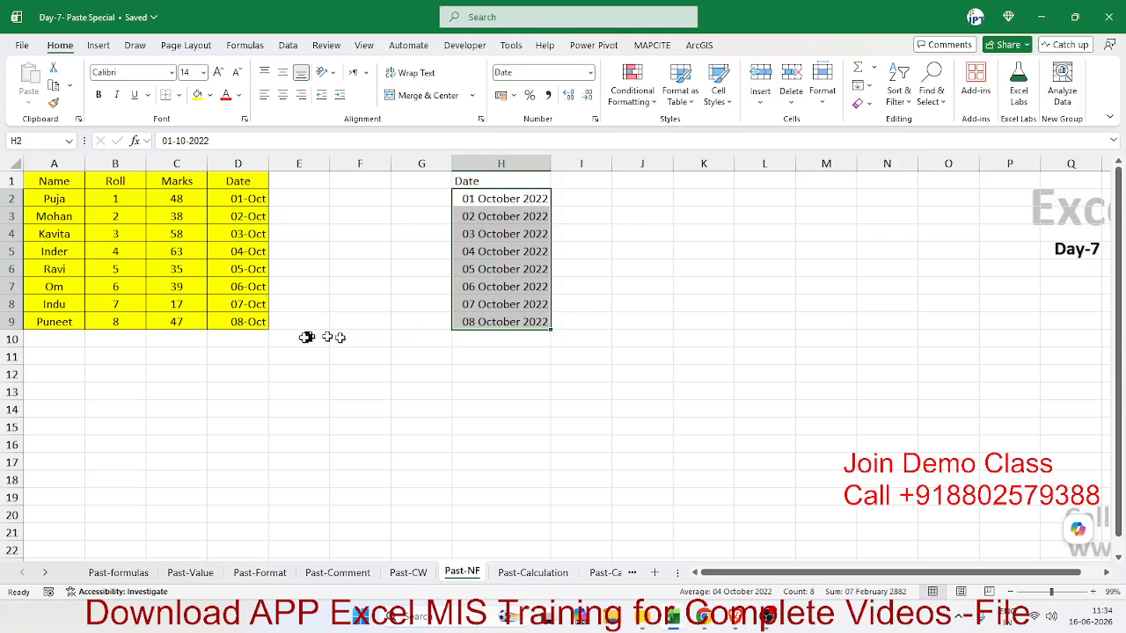
- Copy the Date column D1:D9 and paste it at I1 with Paste Special's Values and number formats option
left_click_drag(244, 323, 227, 190)
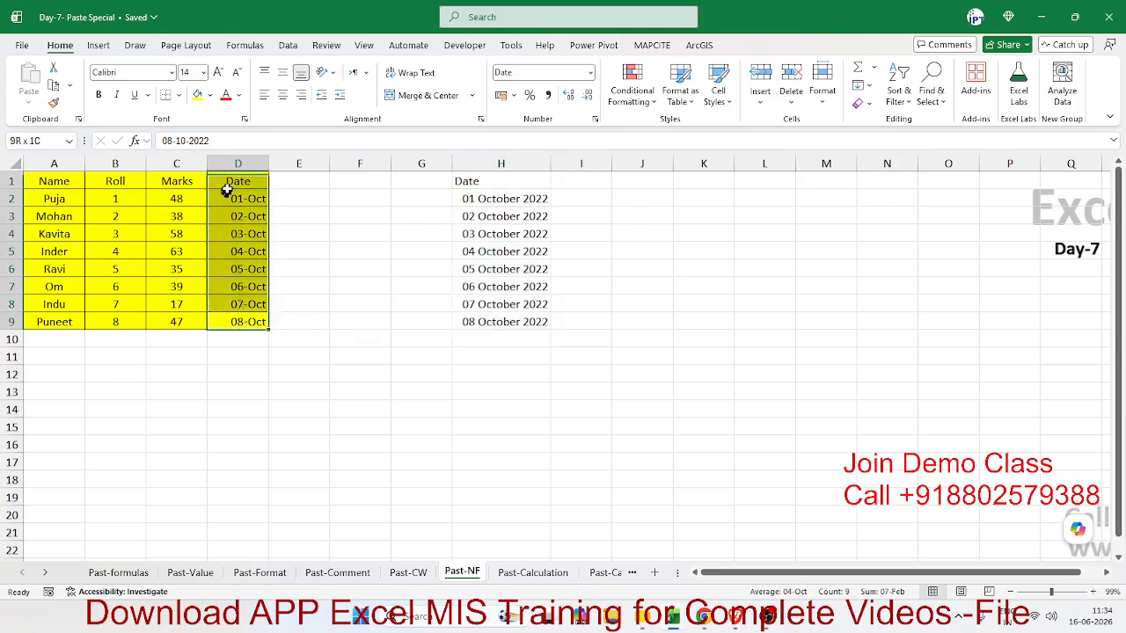
key("ctrl+c")
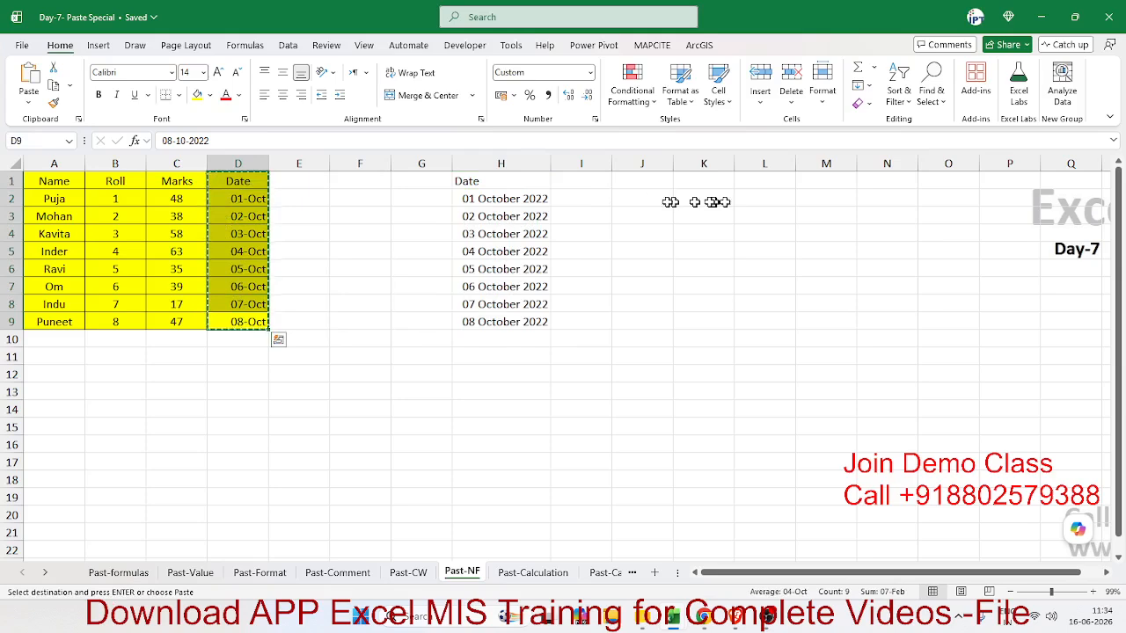
left_click(596, 182)
right_click(596, 182)
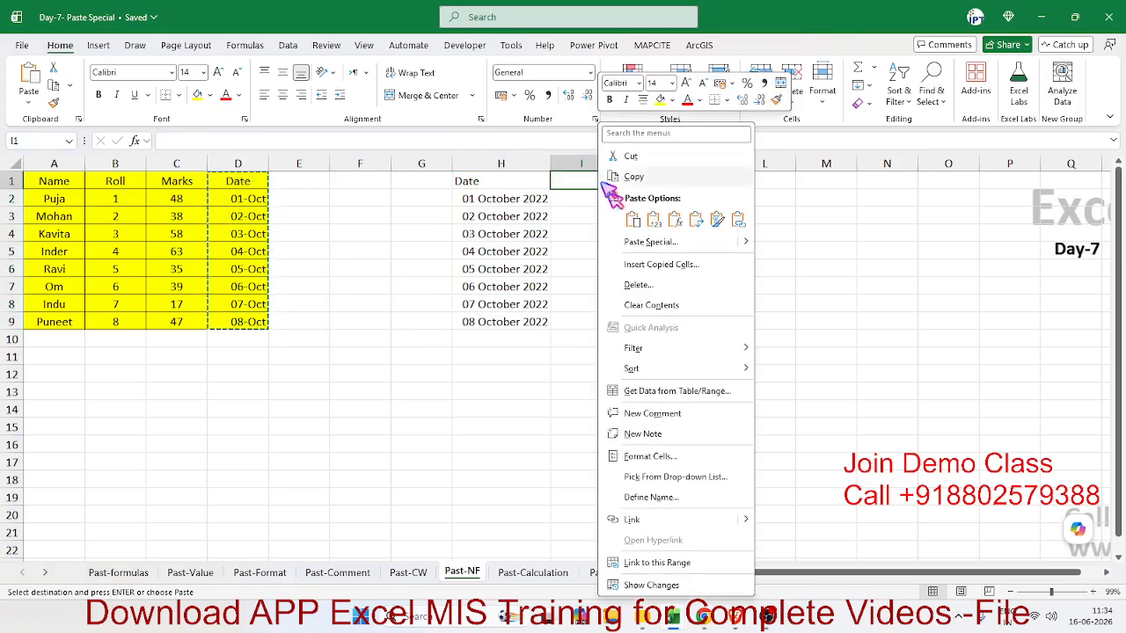
left_click(647, 241)
left_click(518, 206)
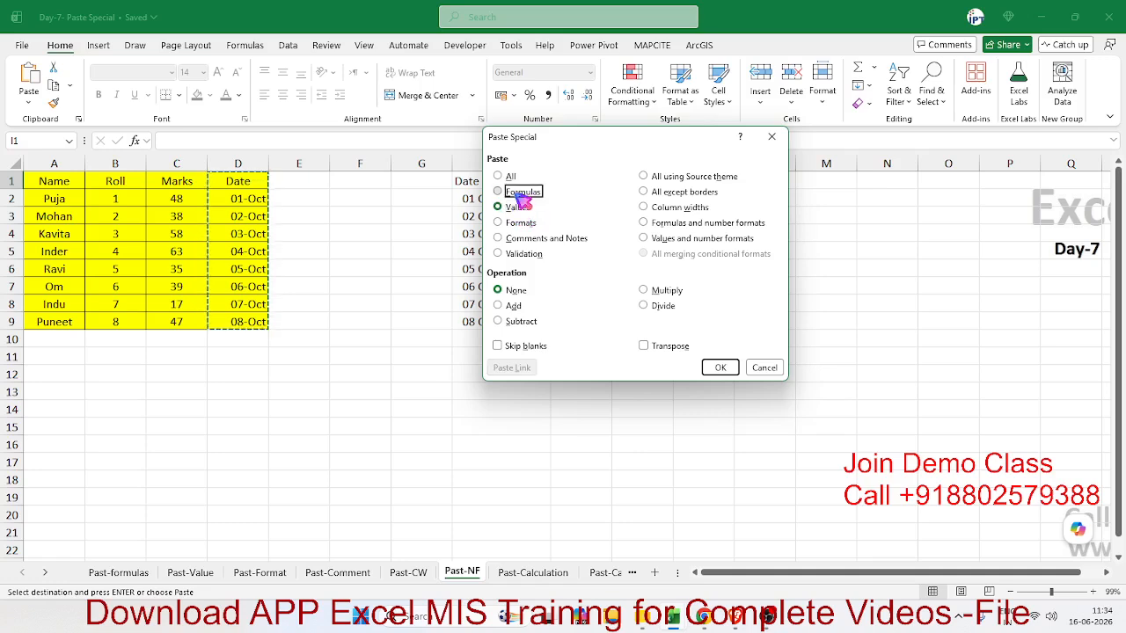
left_click(517, 194)
left_click(518, 208)
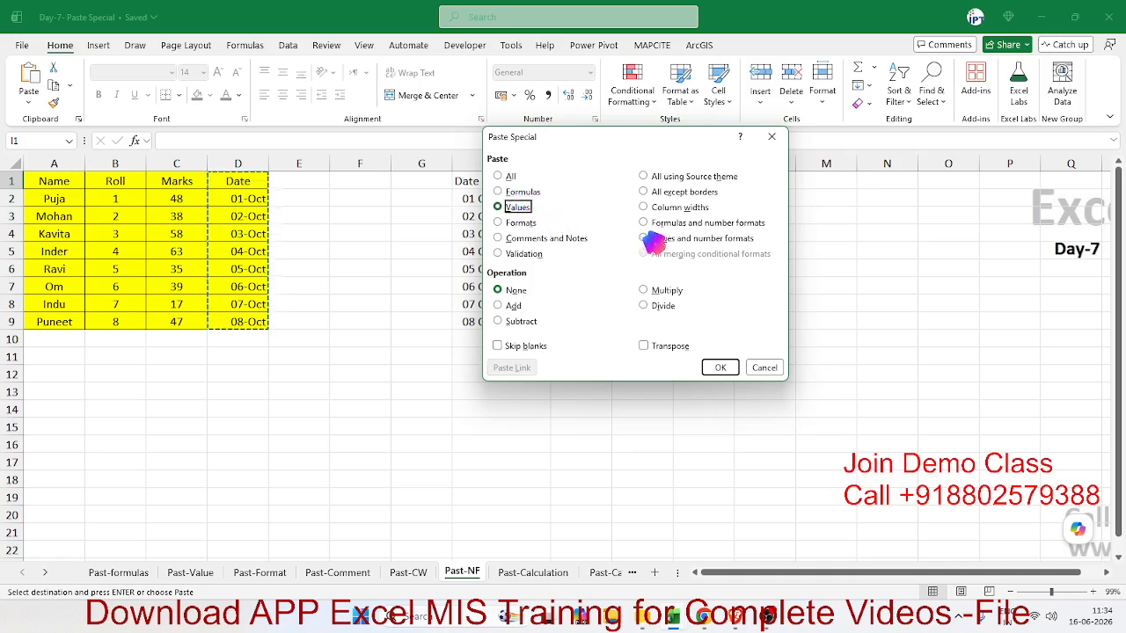
left_click(655, 225)
left_click(662, 241)
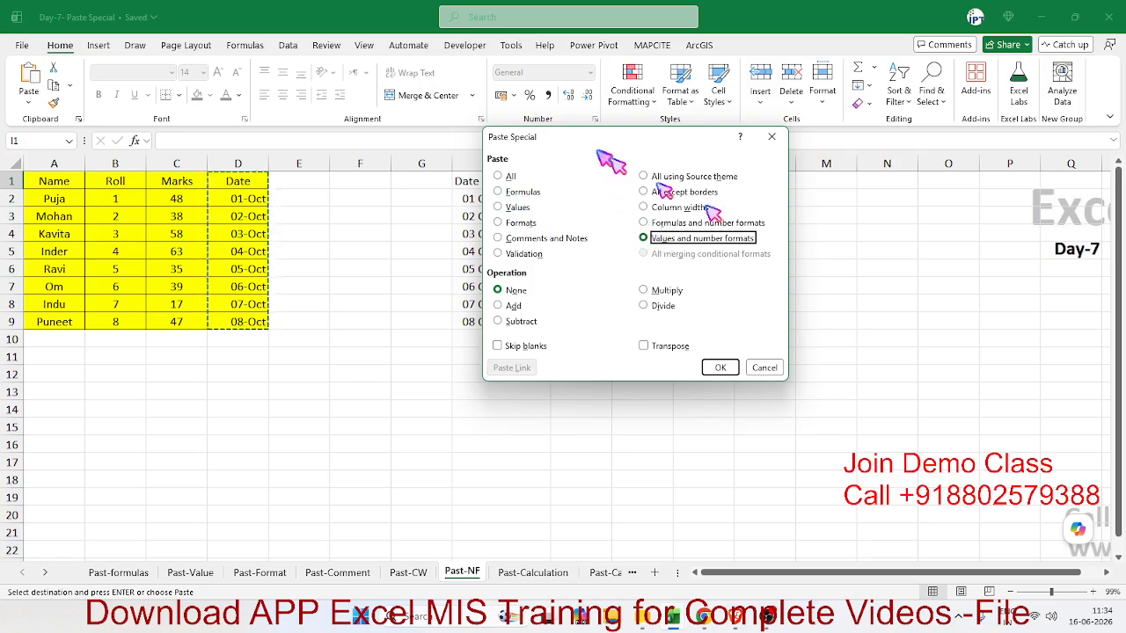
left_click_drag(730, 138, 858, 166)
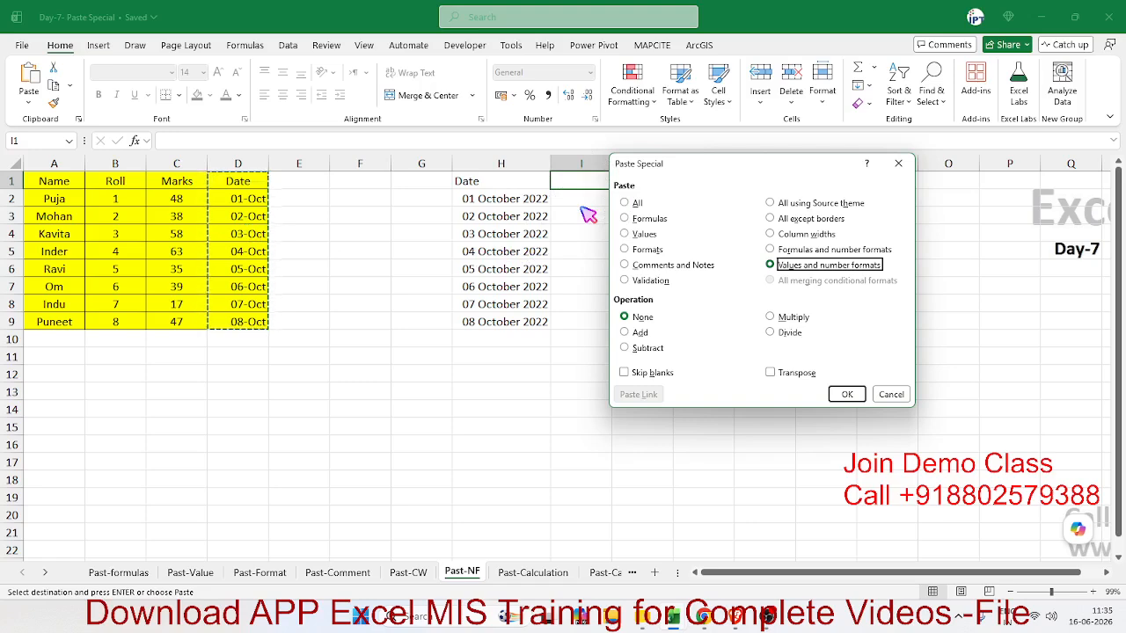
left_click(846, 394)
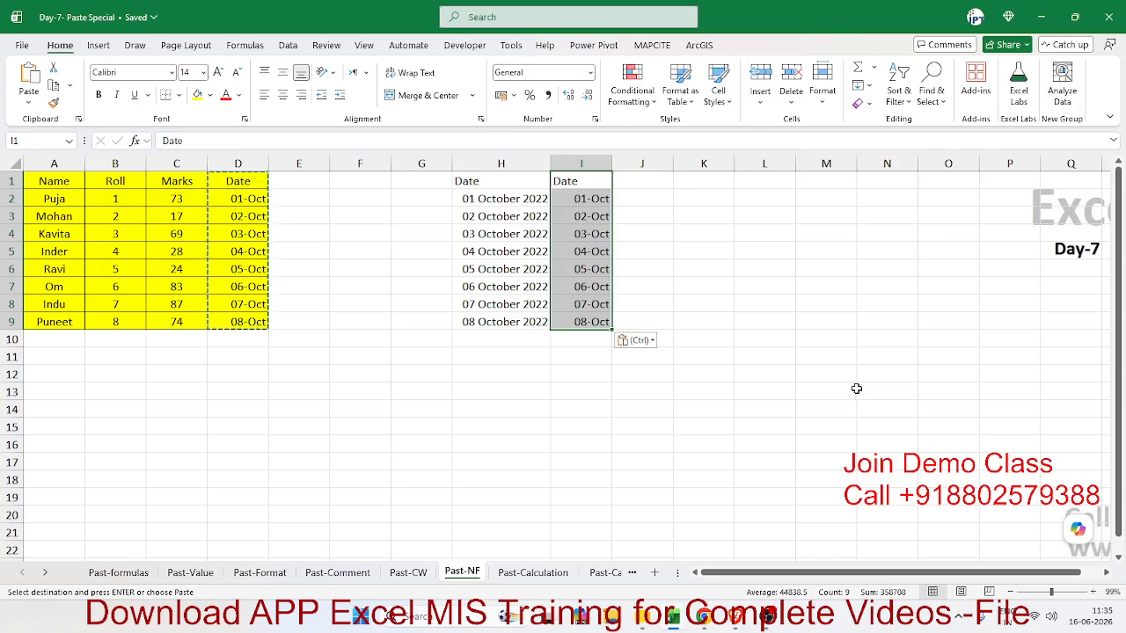
- Switch to the Past-Calculation sheet and copy the value in H12
left_click(563, 573)
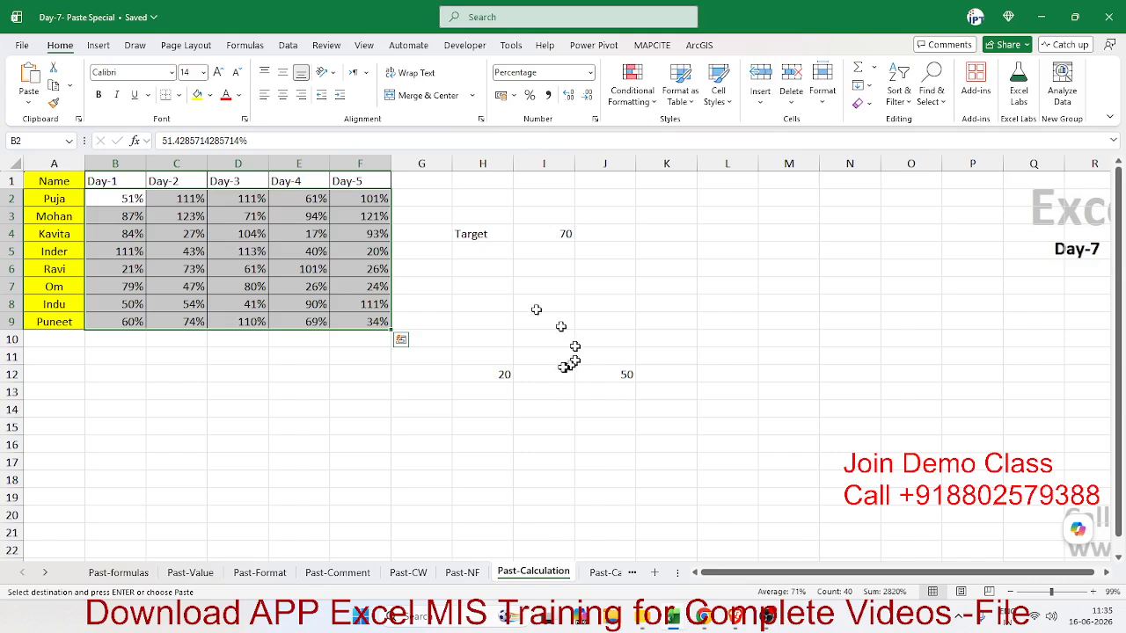
left_click(480, 375)
key("ctrl+c")
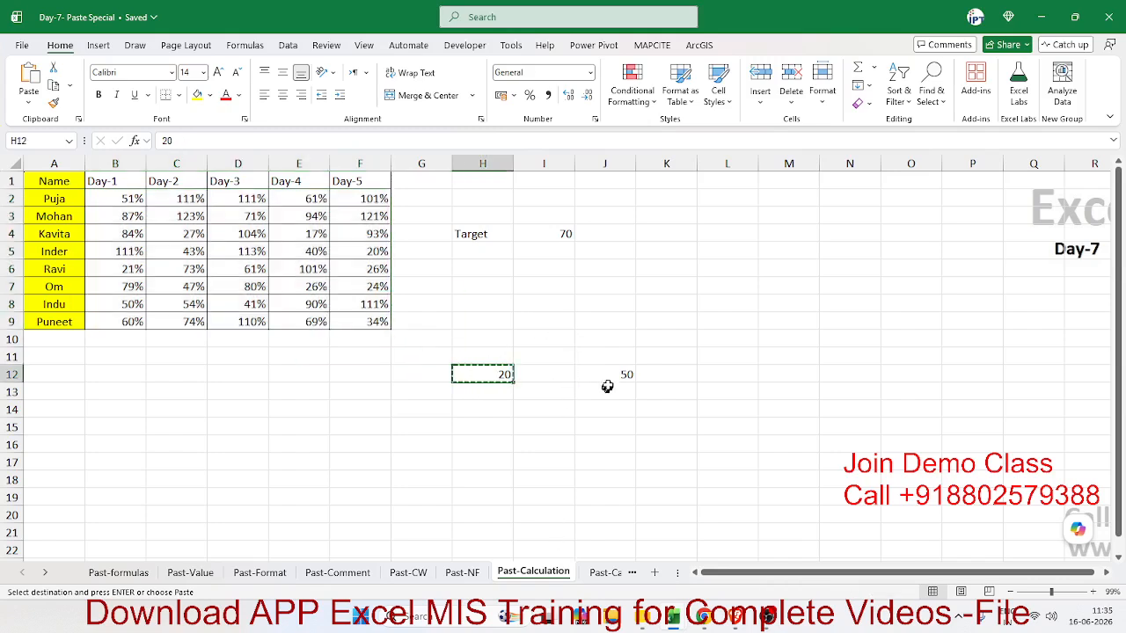
- Try a normal paste of the copied value over J12, and undo it
left_click(608, 385)
left_click(608, 374)
key("ctrl+v")
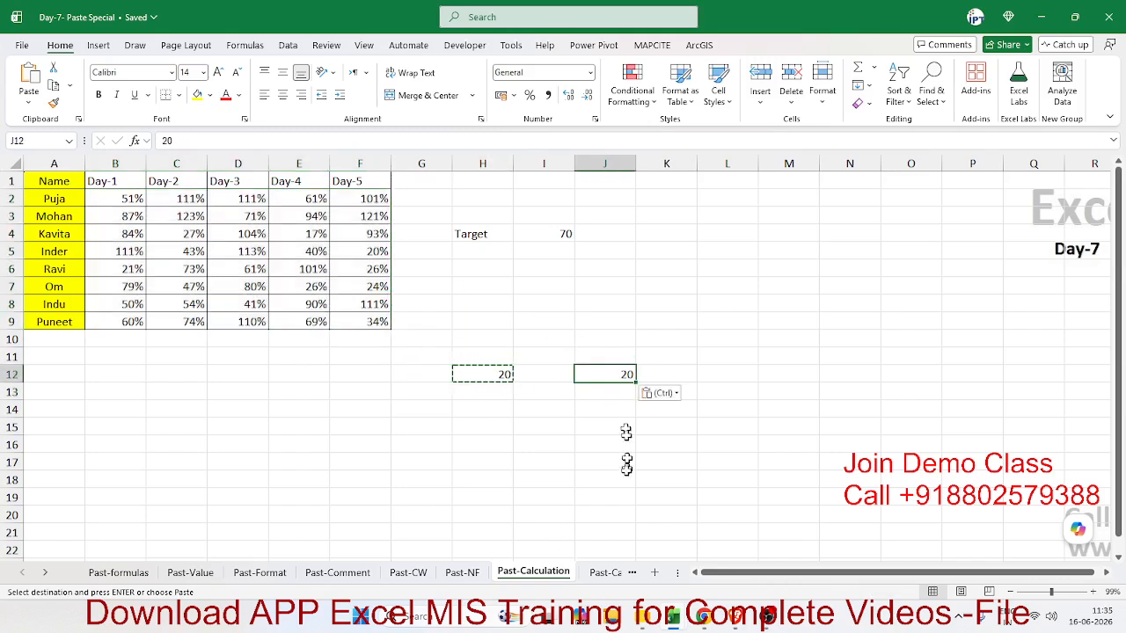
key("ctrl+z")
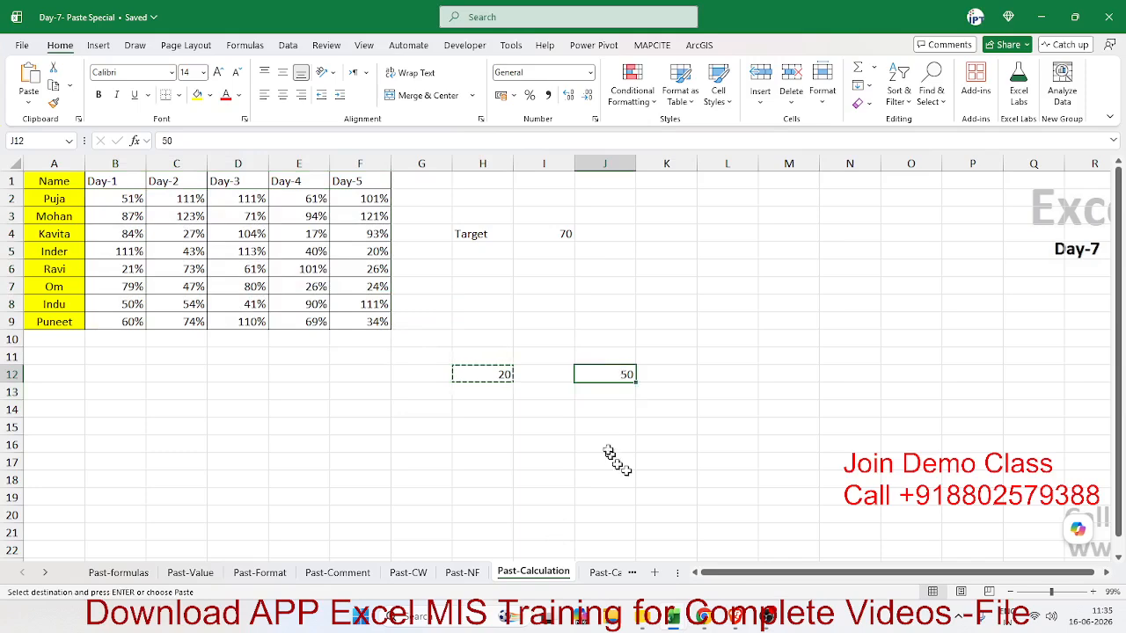
- Add the copied H12 value to J12 using Paste Special with the Add operation
right_click(613, 379)
left_click(662, 242)
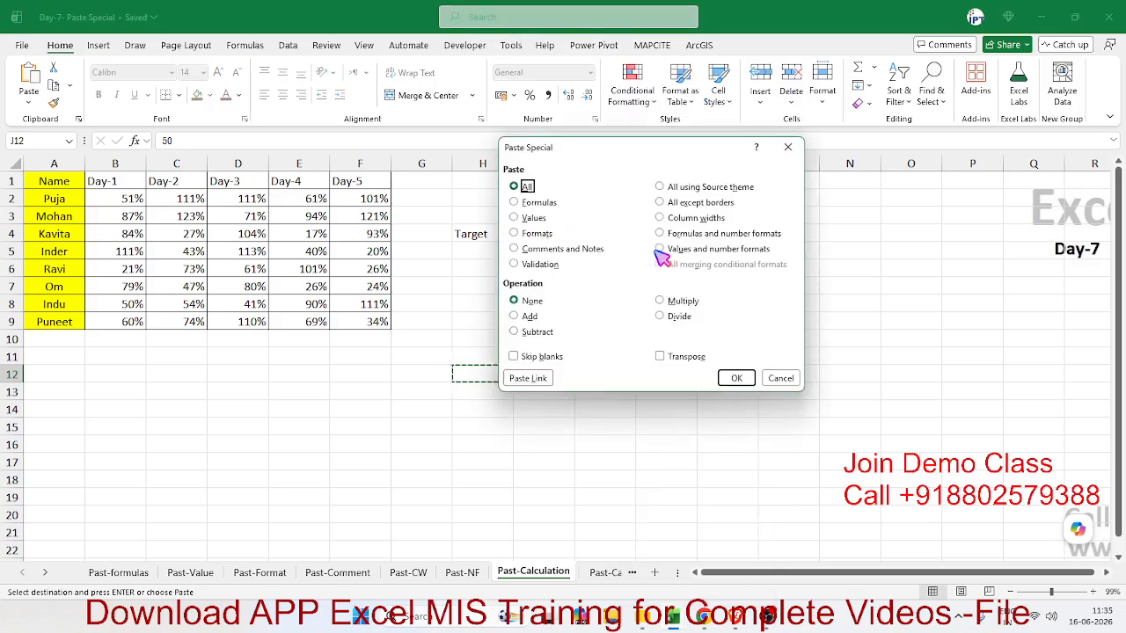
left_click_drag(563, 148, 779, 147)
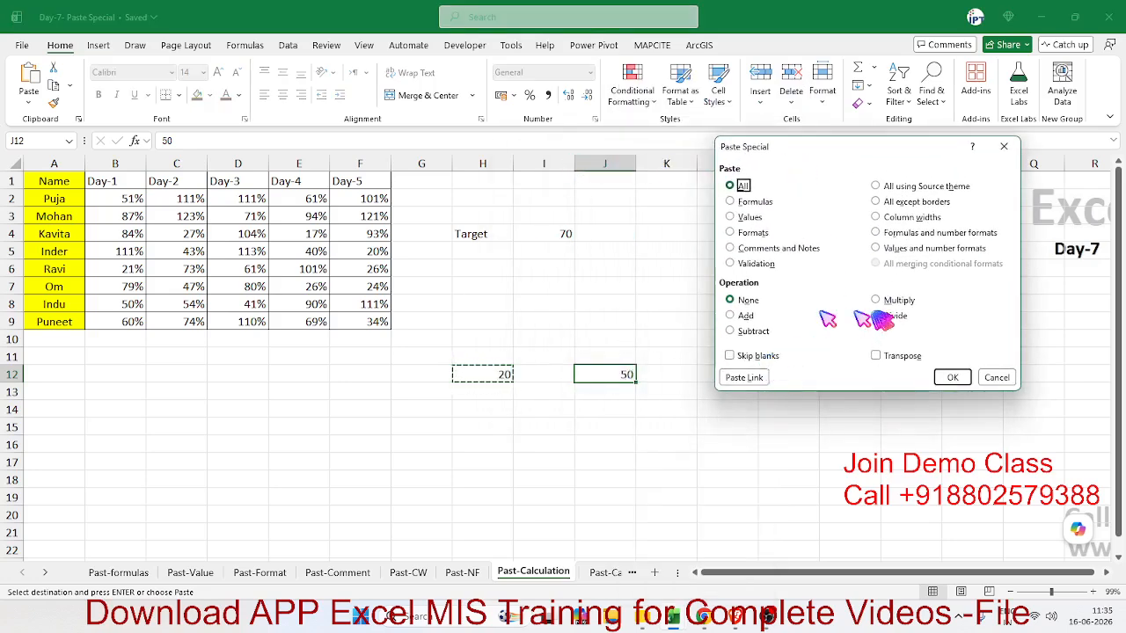
left_click(748, 315)
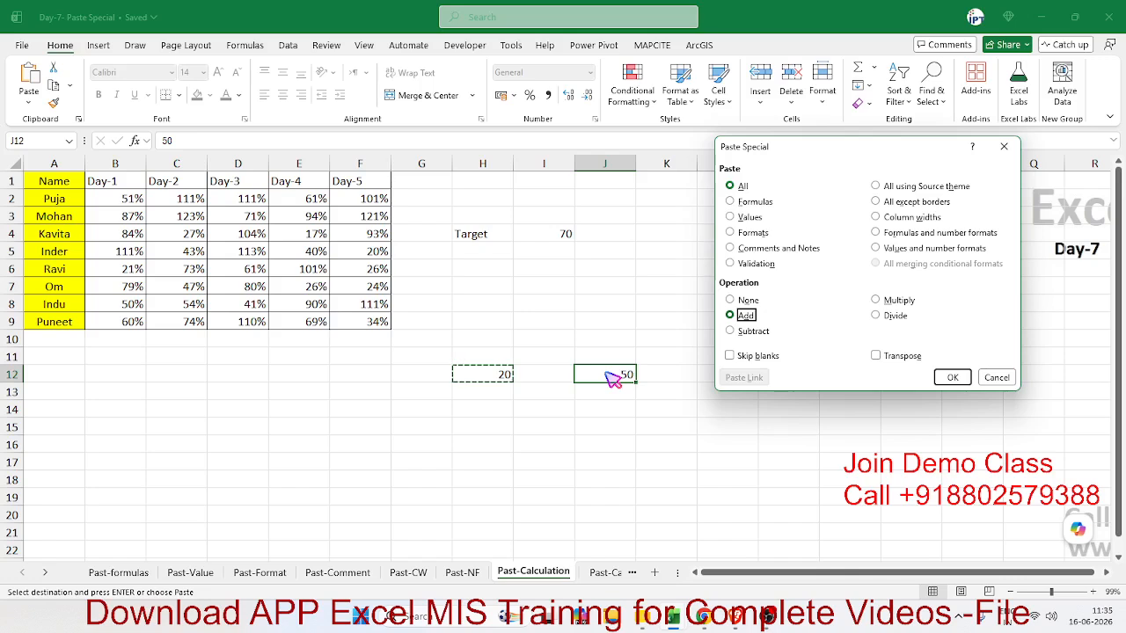
left_click(950, 379)
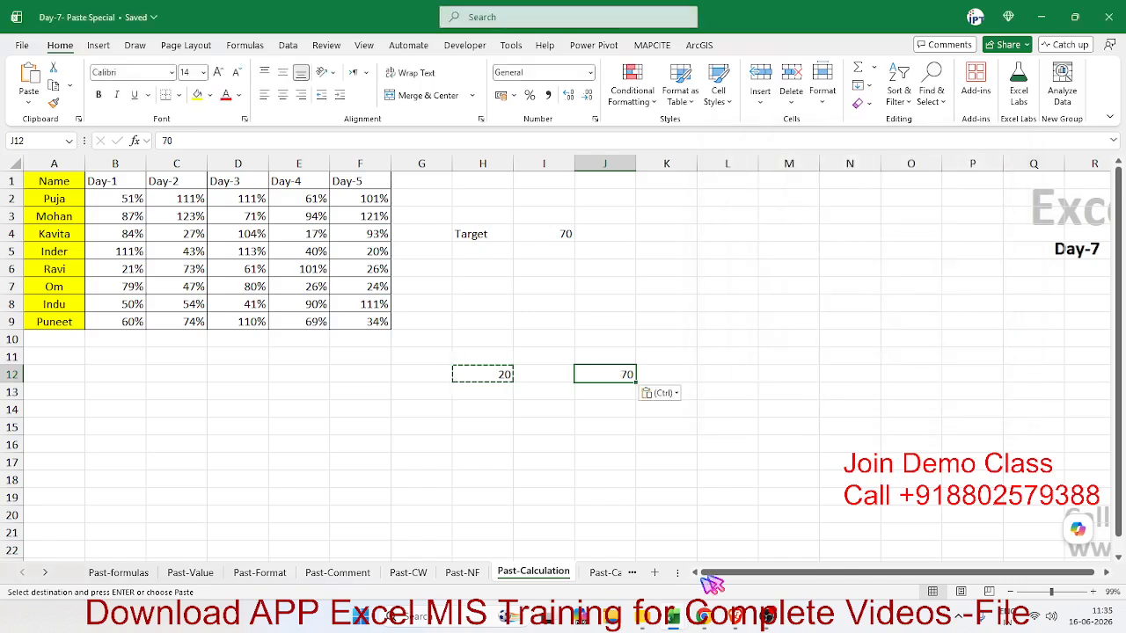
left_click(515, 460)
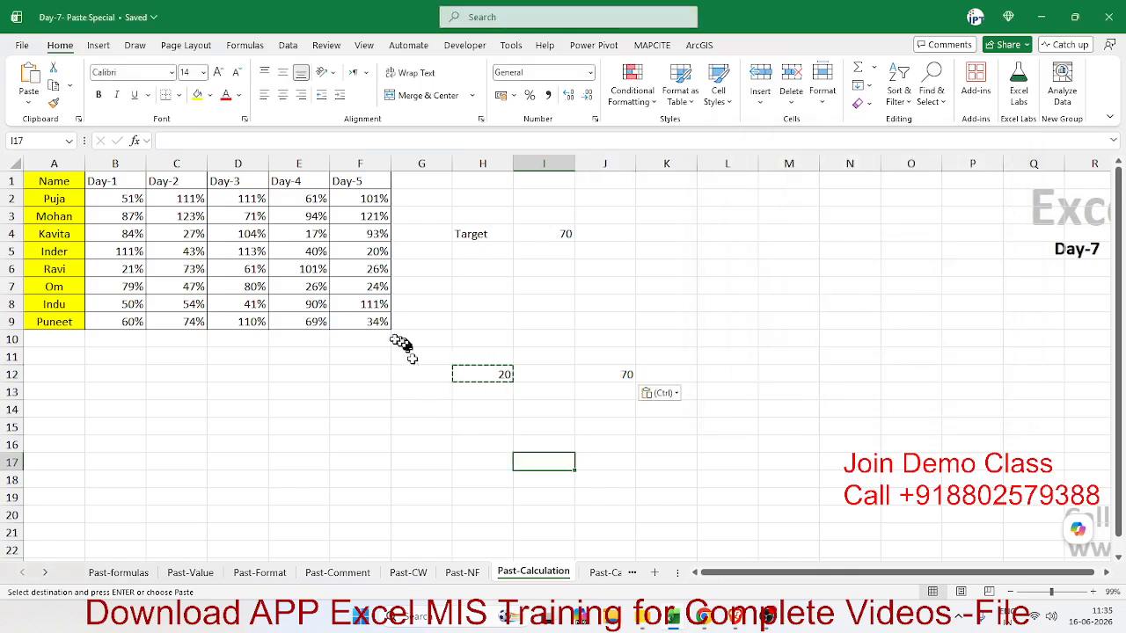
- Change the percentages in B2:F9 to the General number format
left_click_drag(378, 340, 143, 251)
left_click_drag(120, 208, 371, 328)
key("ctrl")
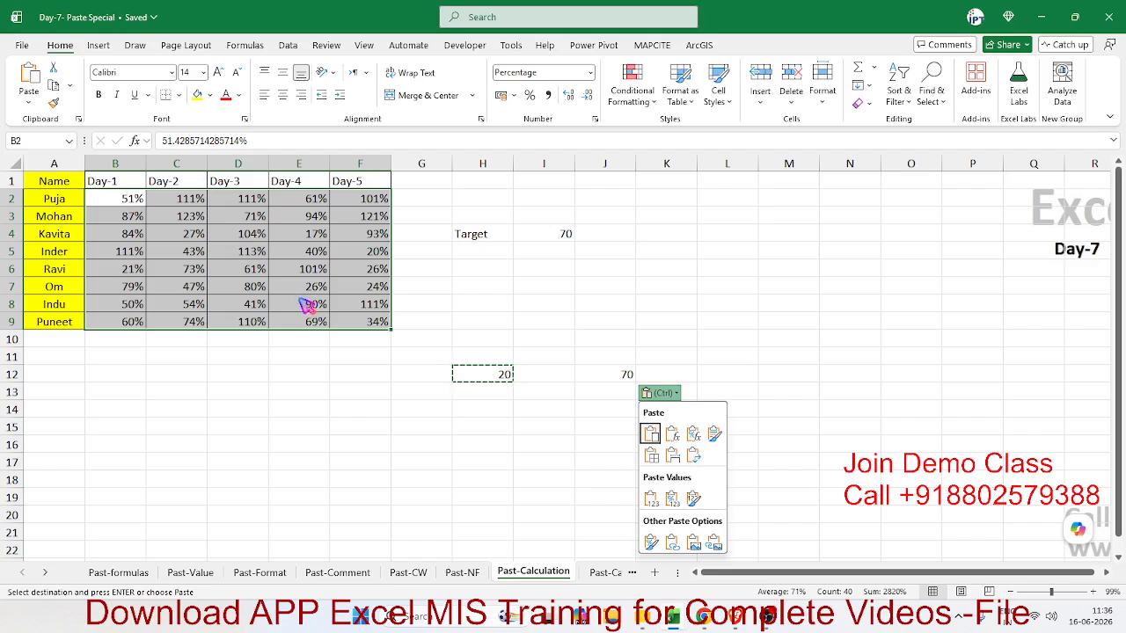
key("ctrl")
left_click_drag(132, 199, 353, 318)
key("ctrl+shift+grave")
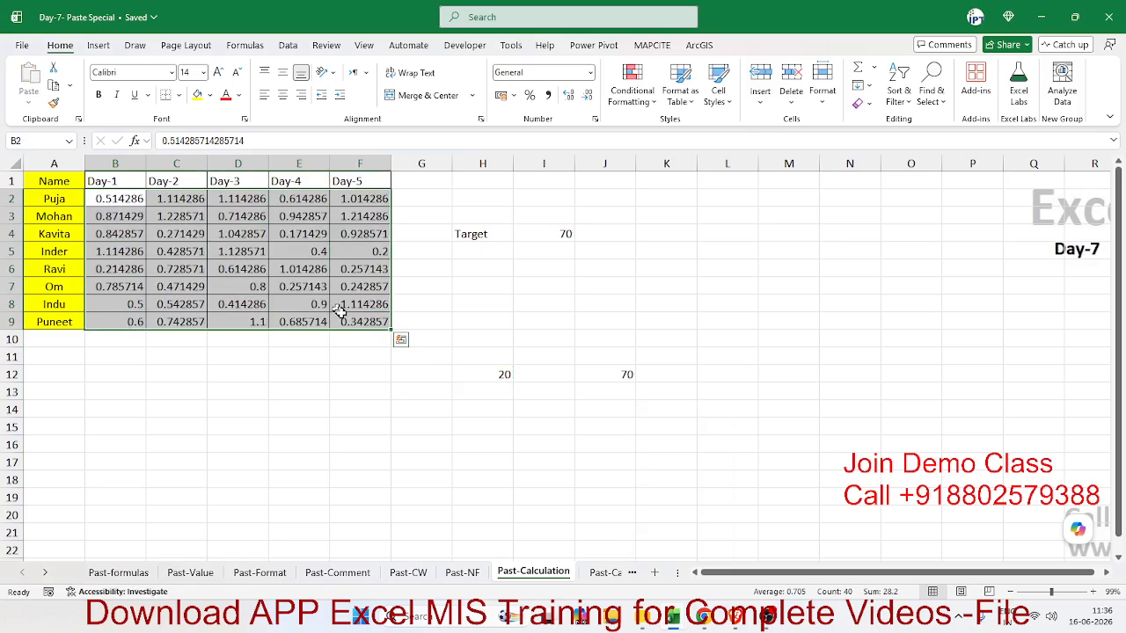
- Clear the contents of B2:F9 and enter =RANDBETWEEN(10,90) in B2
key("Delete")
key("Up")
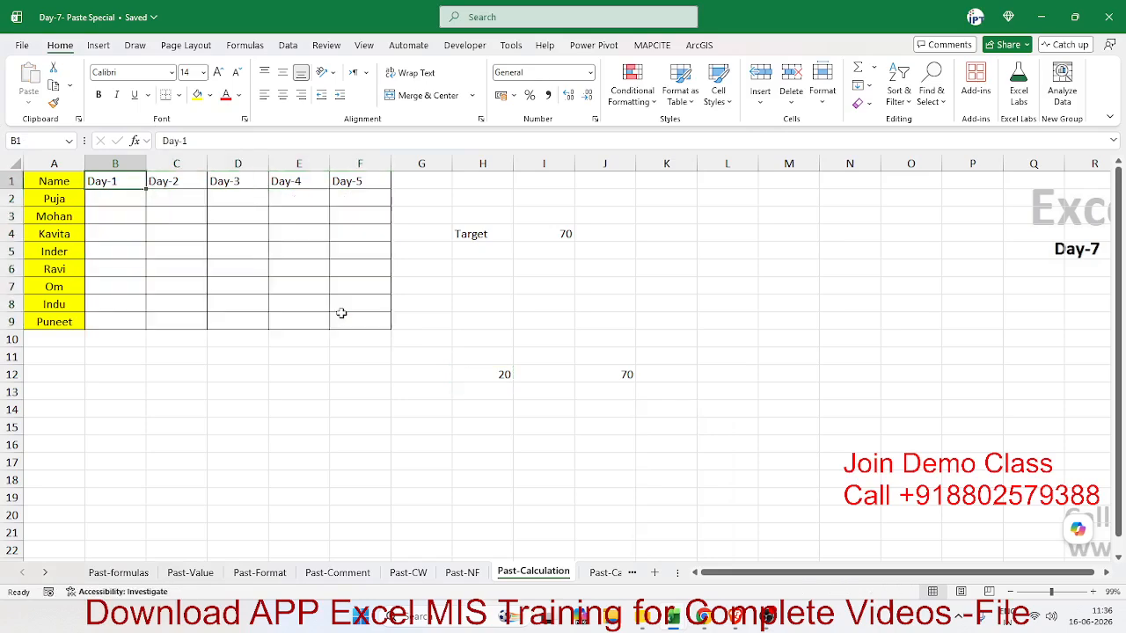
key("Down")
type("=ra")
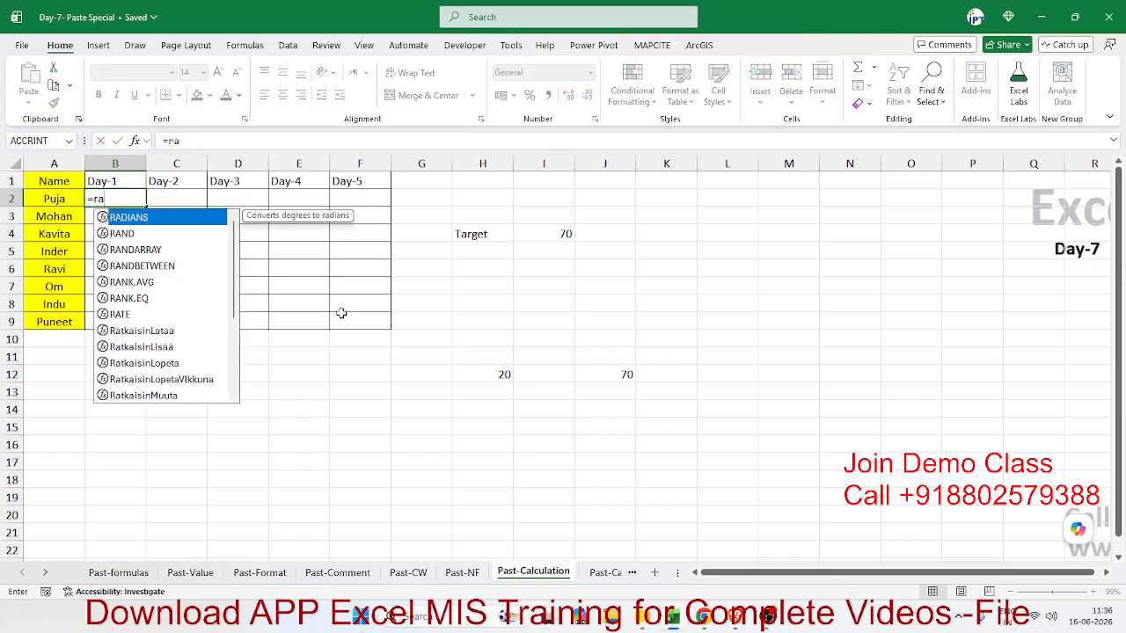
key("Down")
key("Down")
key("Down")
key("Tab")
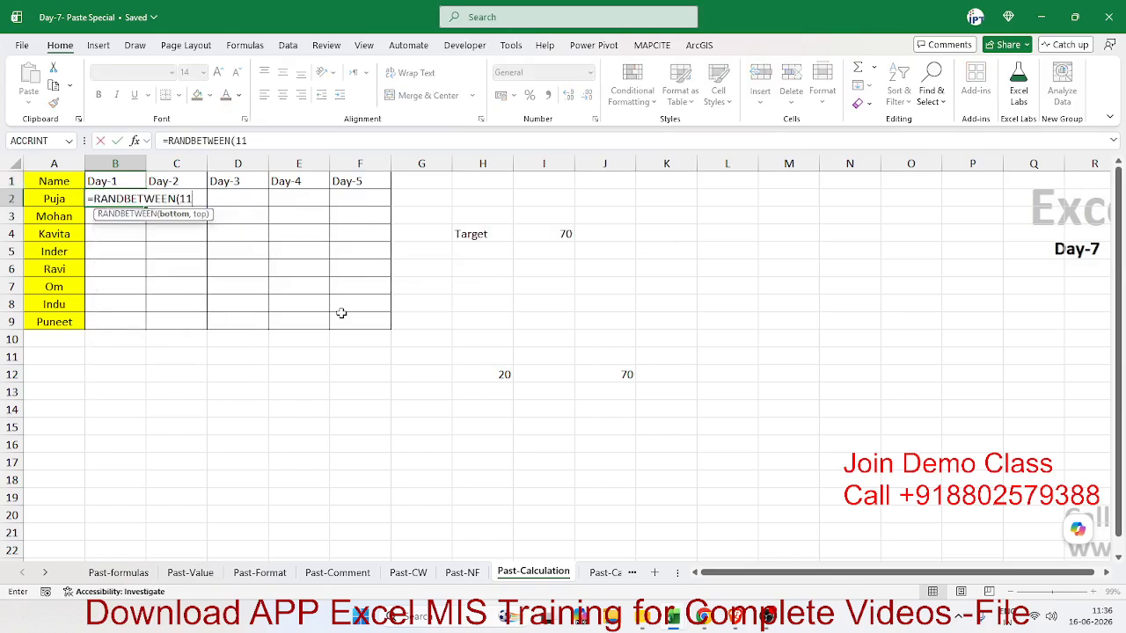
key("BackSpace")
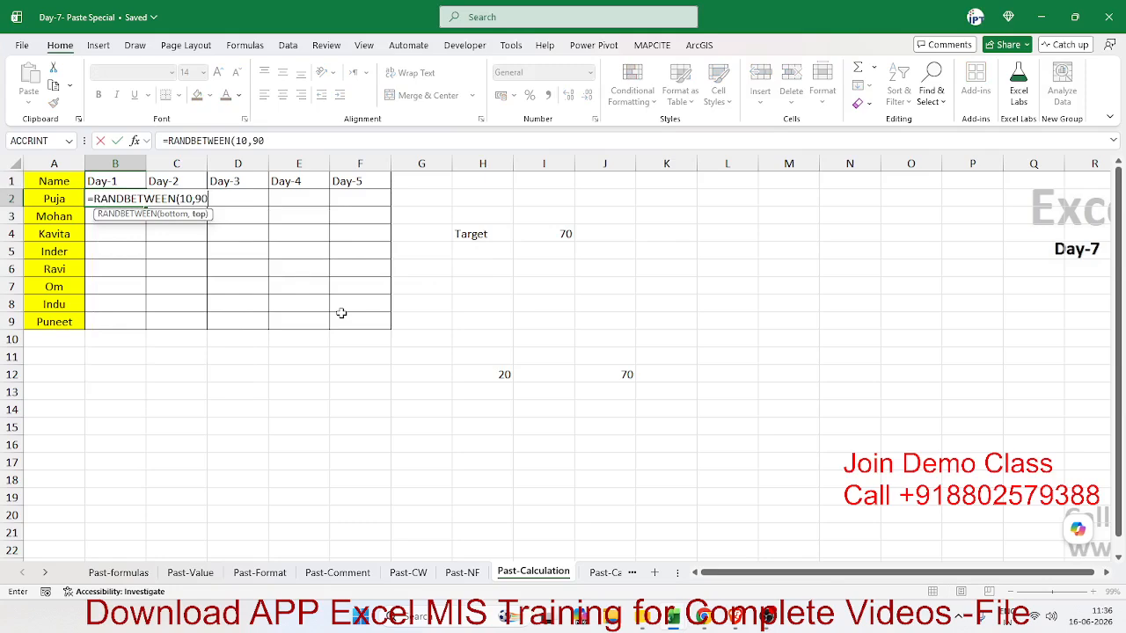
type("0,90)")
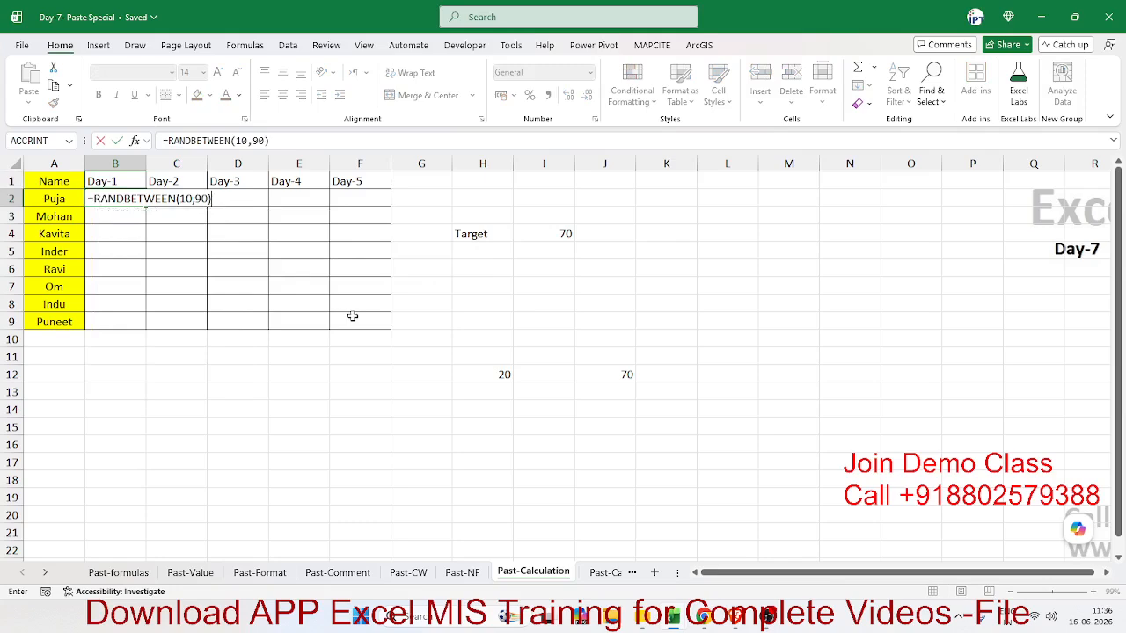
key("Return")
- Copy the RANDBETWEEN formula in B2 across the whole range B2:F9
left_click(143, 200)
key("ctrl+c")
left_click_drag(145, 202, 350, 312)
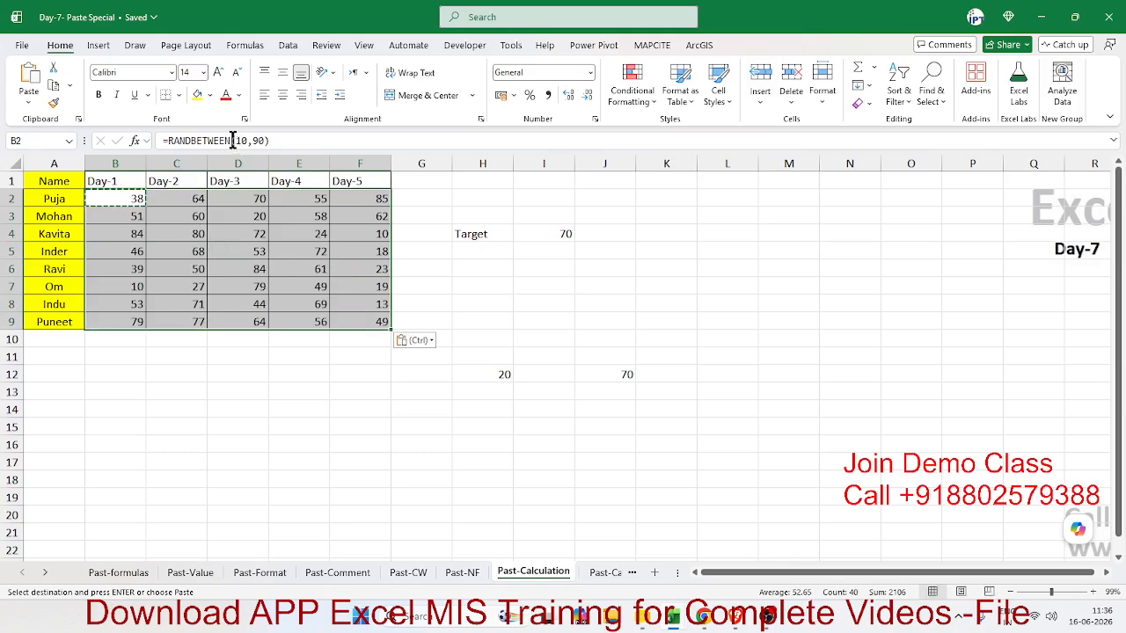
- Replace the random-number formulas in B2:F9 with static values by copying the range and pasting it in place as Values
key("ctrl")
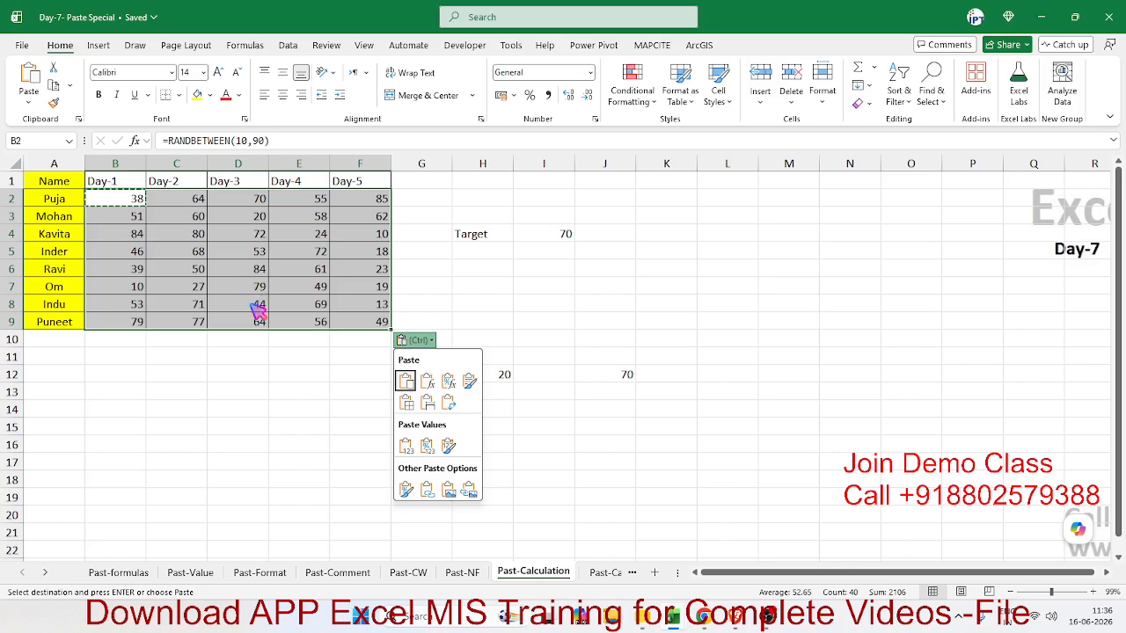
key("ctrl")
key("ctrl+c")
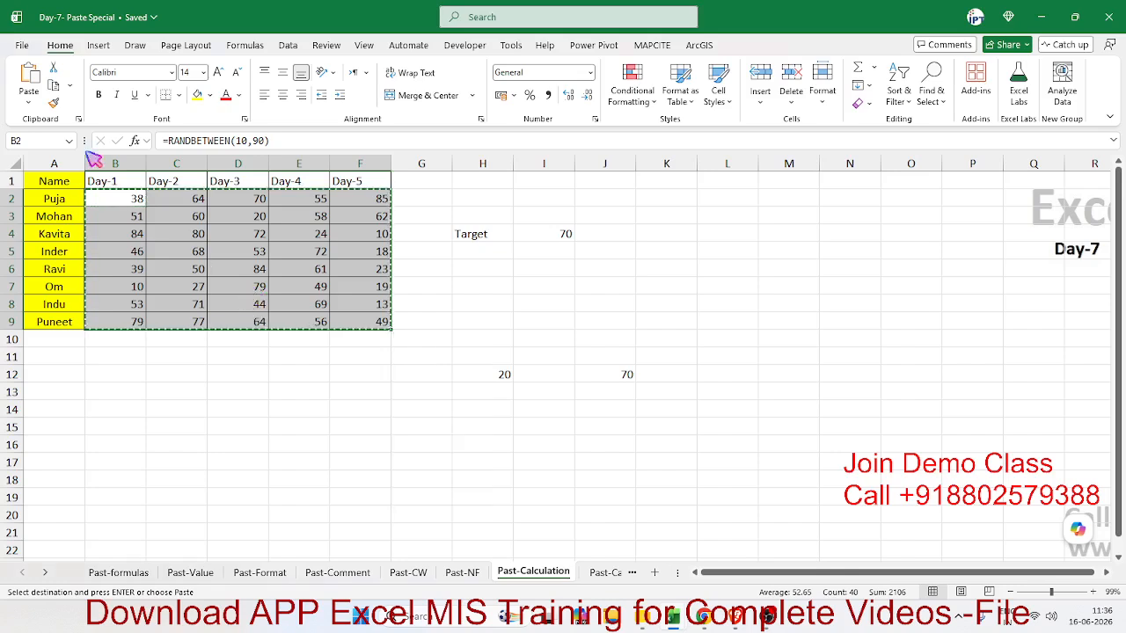
left_click(29, 102)
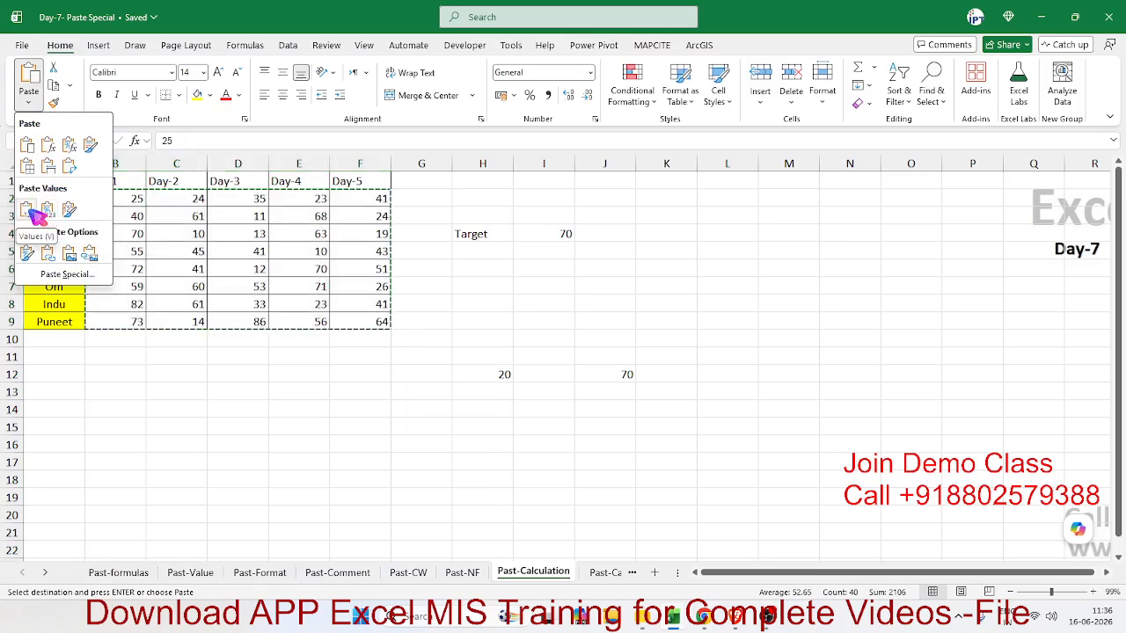
left_click(35, 216)
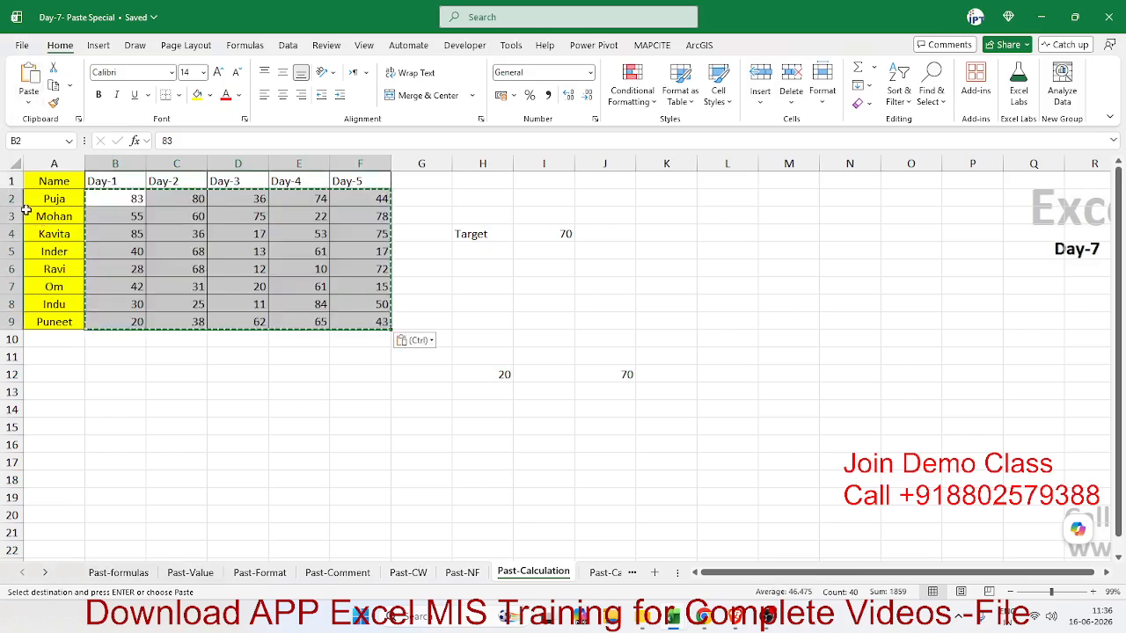
- Delete the leftover example numbers in H11:J14
left_click(167, 216)
left_click_drag(475, 360, 598, 403)
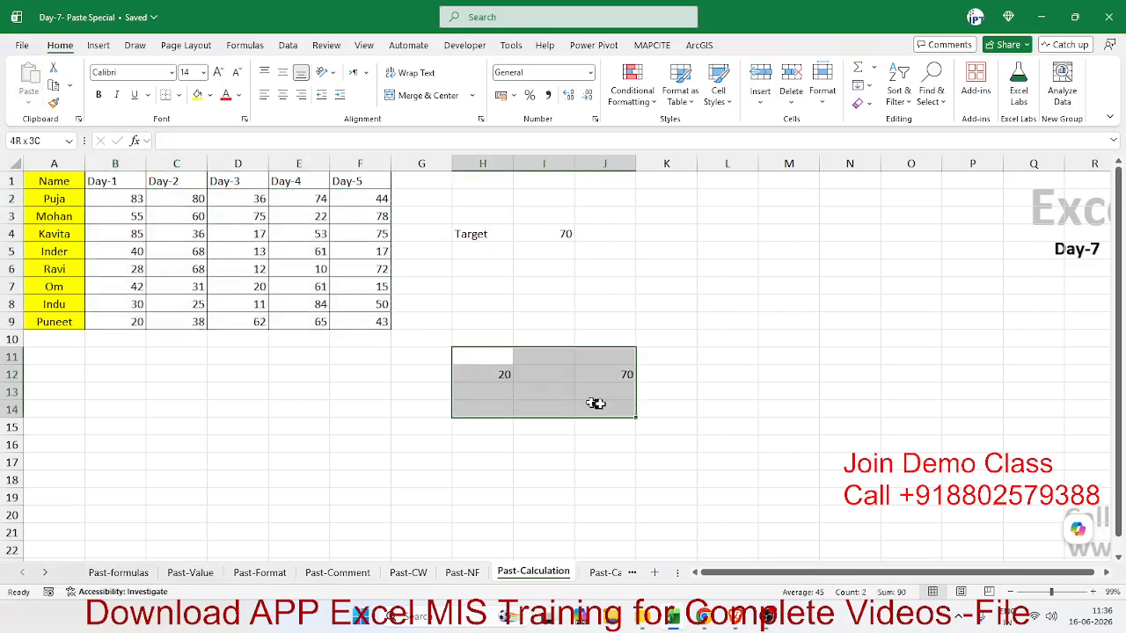
key("Delete")
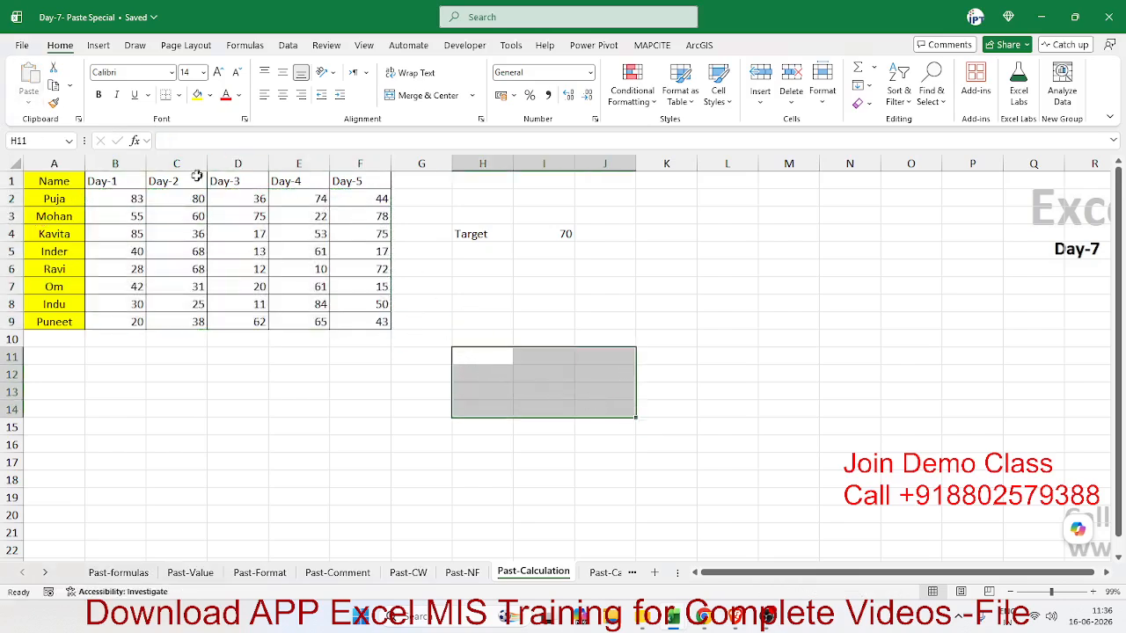
left_click(81, 198)
left_click(106, 198)
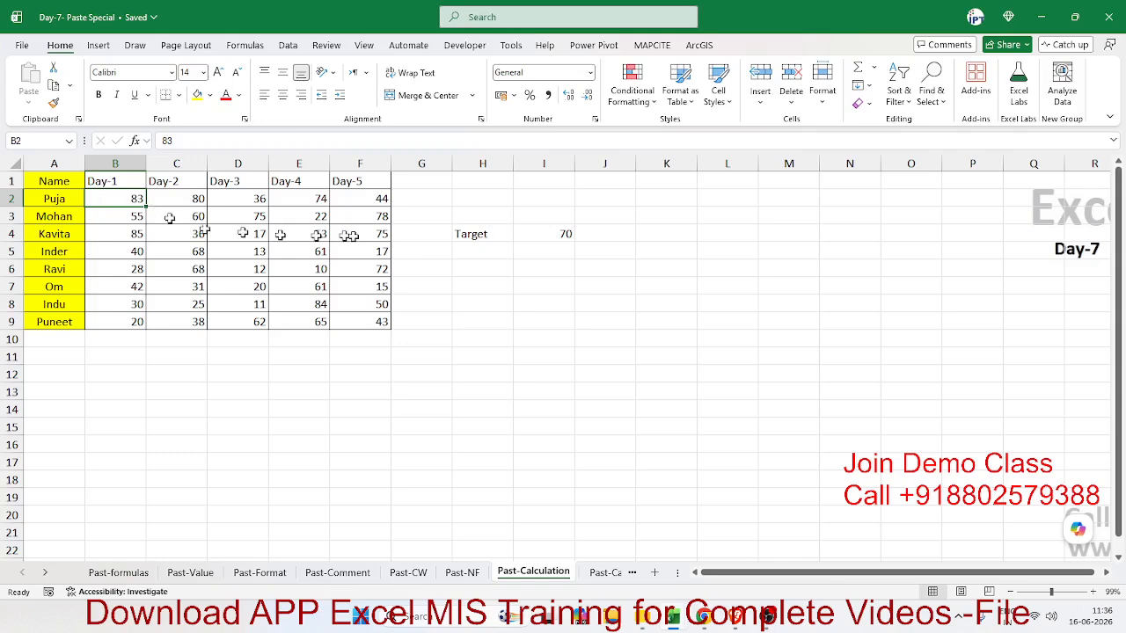
left_click(570, 233)
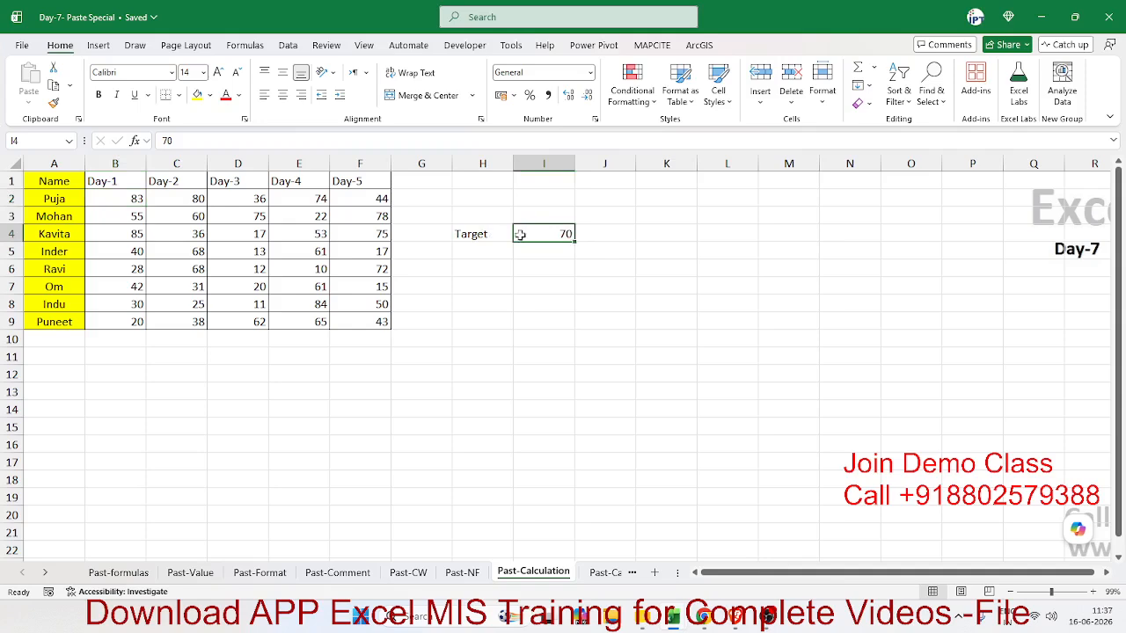
left_click_drag(140, 198, 345, 314)
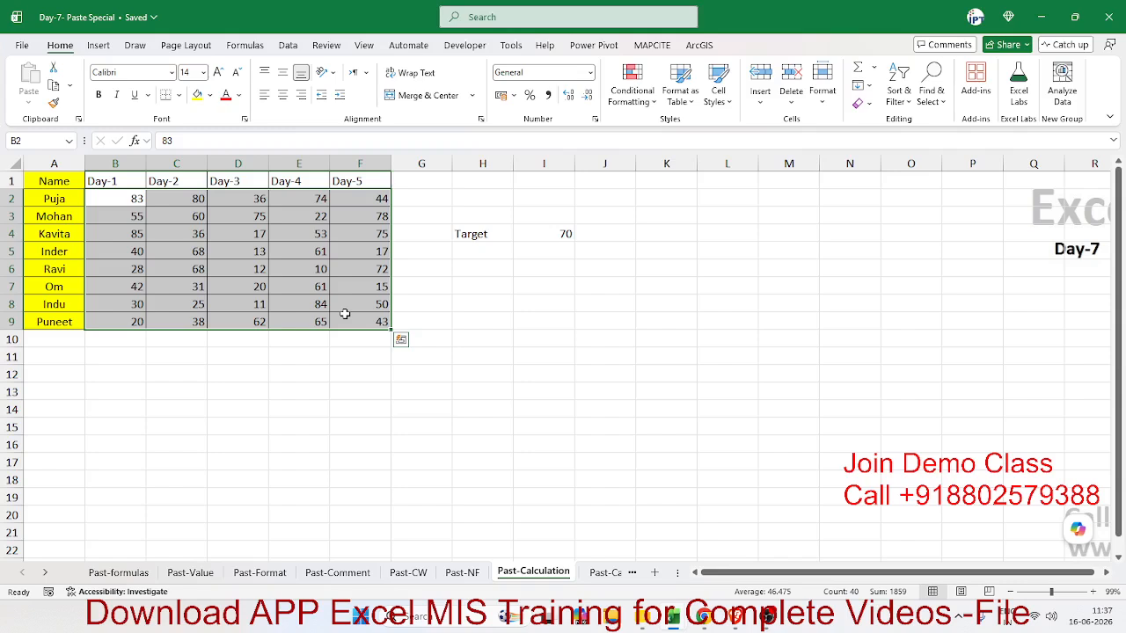
left_click(571, 282)
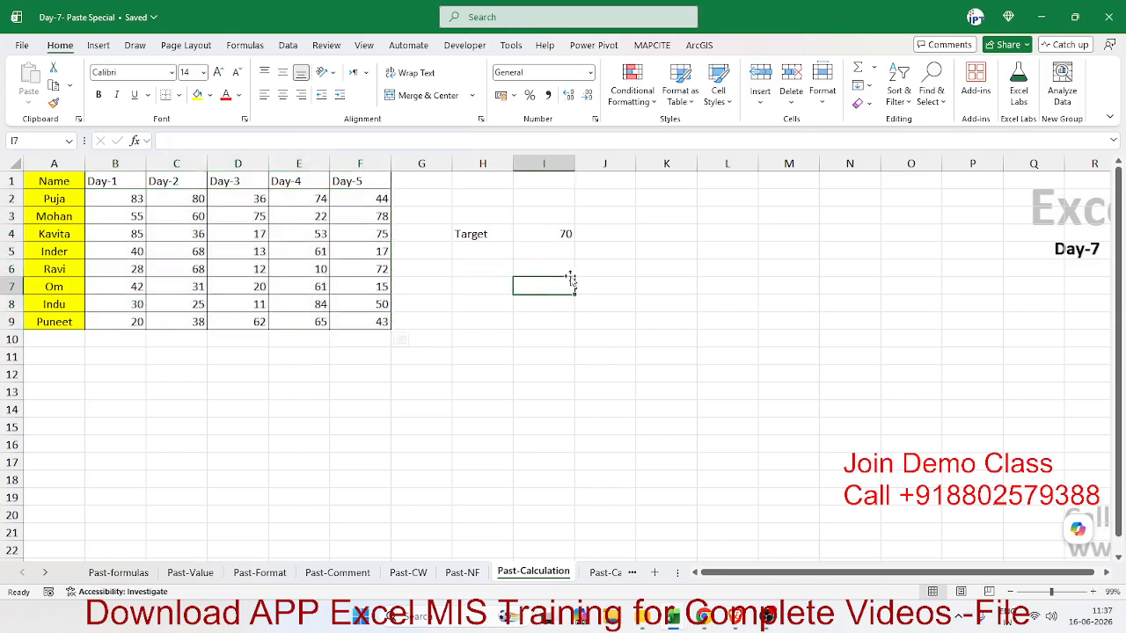
- Copy the target value in I4 and select B2:F9 as the paste destination
left_click(561, 235)
key("ctrl+c")
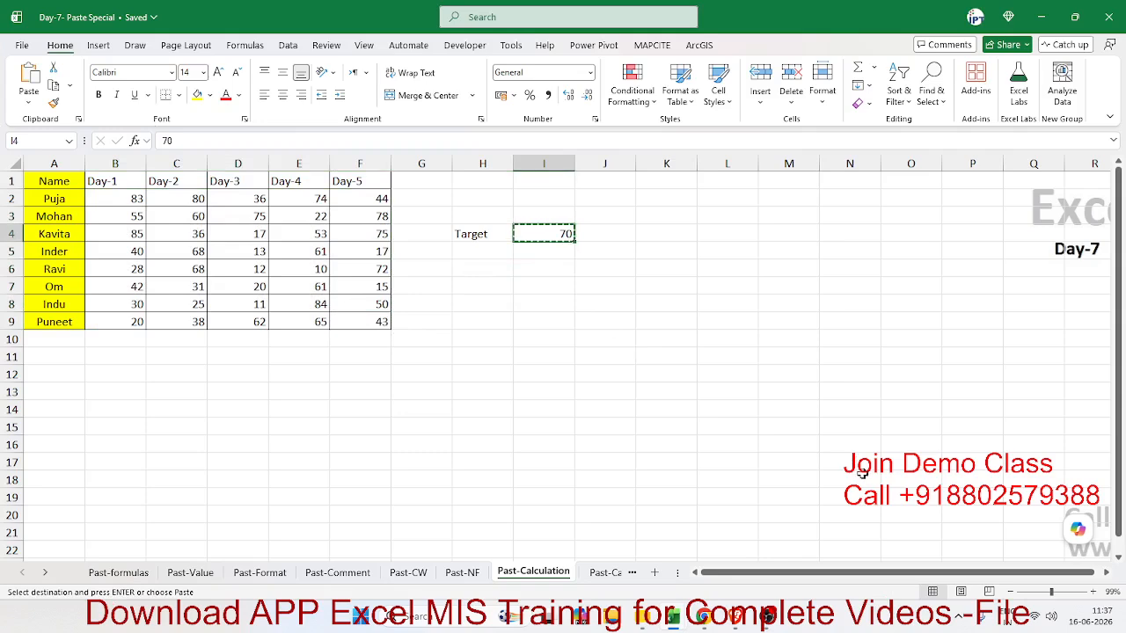
left_click_drag(126, 196, 372, 322)
- Divide the selected scores by the copied target using Paste Special with All and the Divide operation
right_click(337, 319)
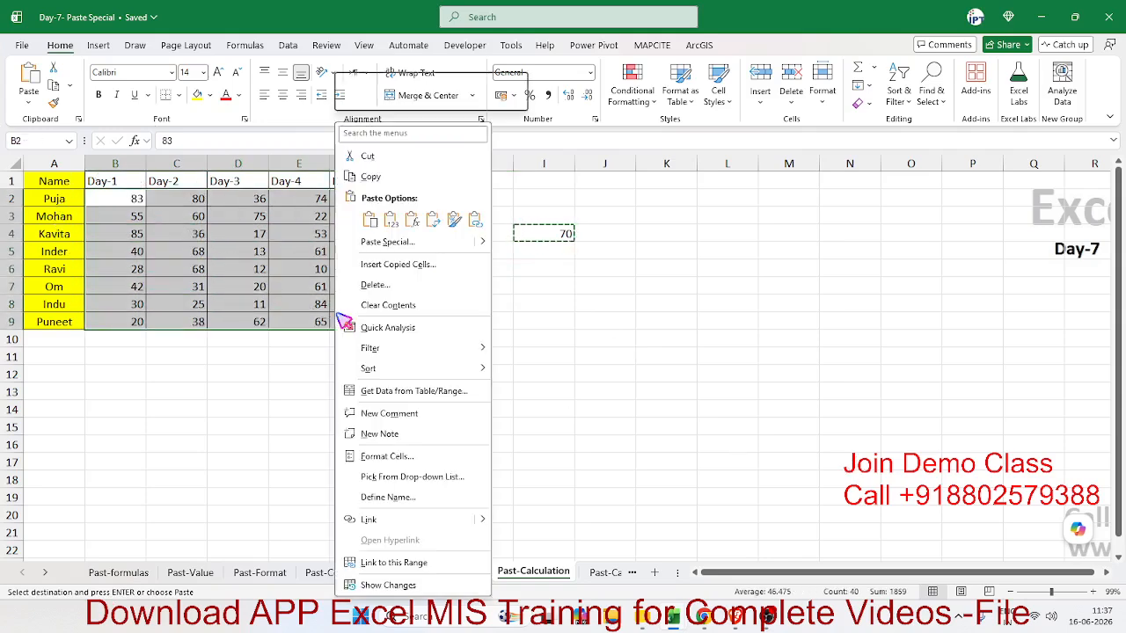
left_click(375, 242)
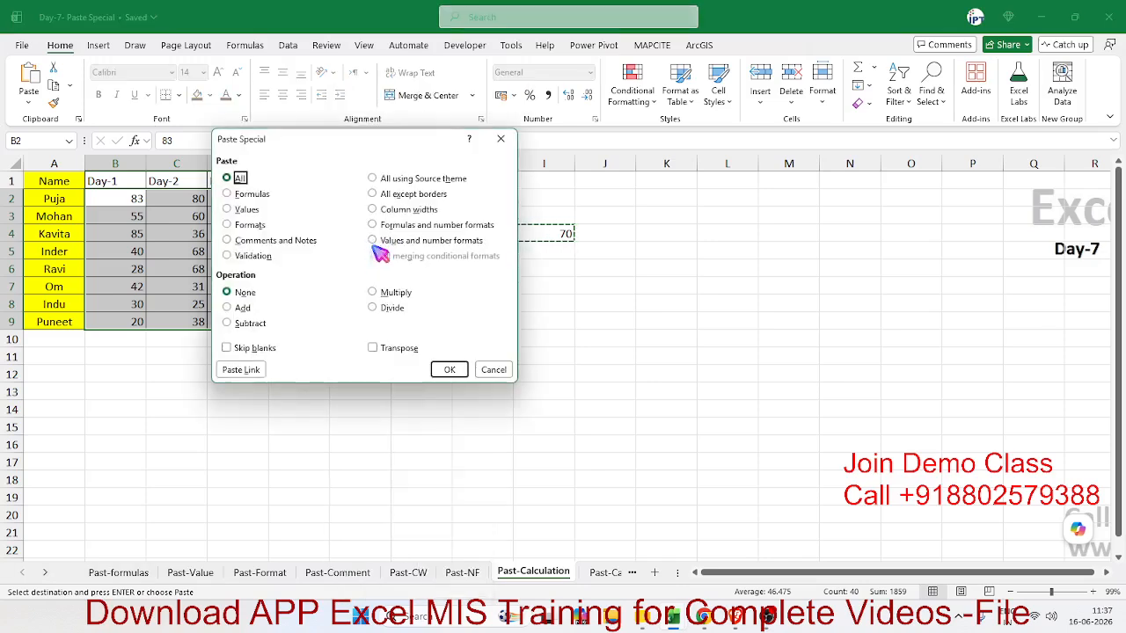
left_click(373, 307)
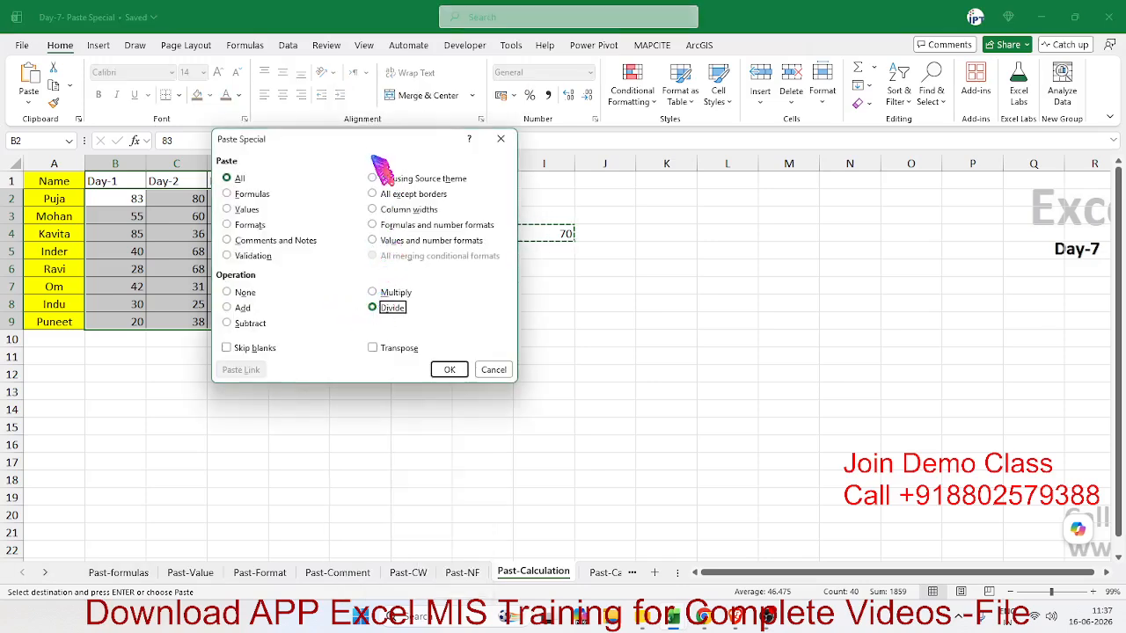
left_click_drag(374, 144, 779, 194)
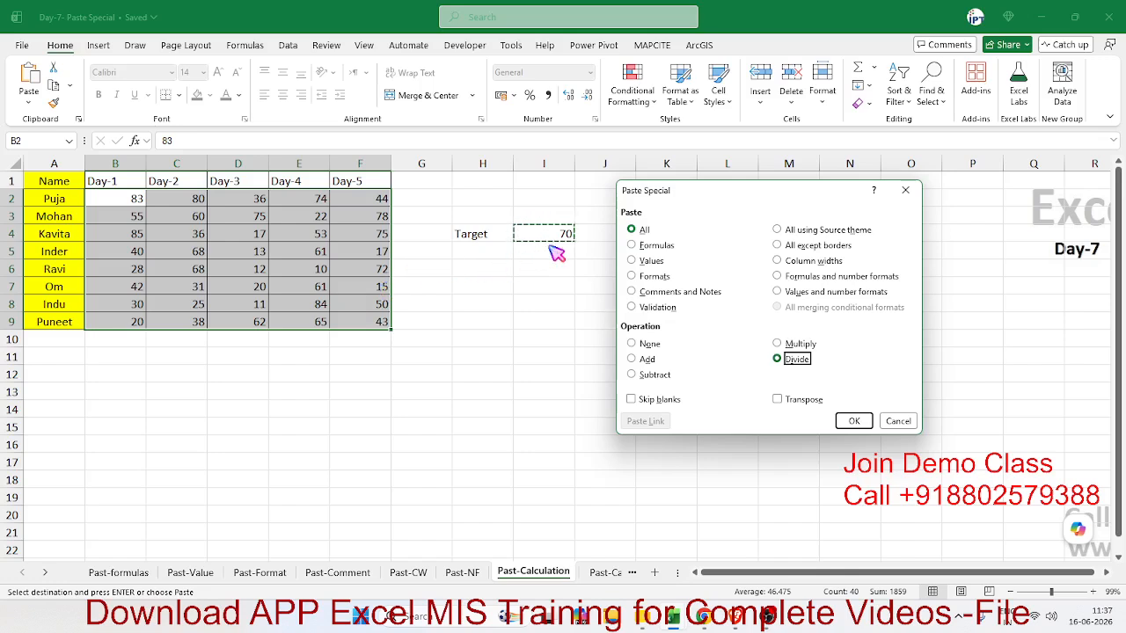
left_click(853, 421)
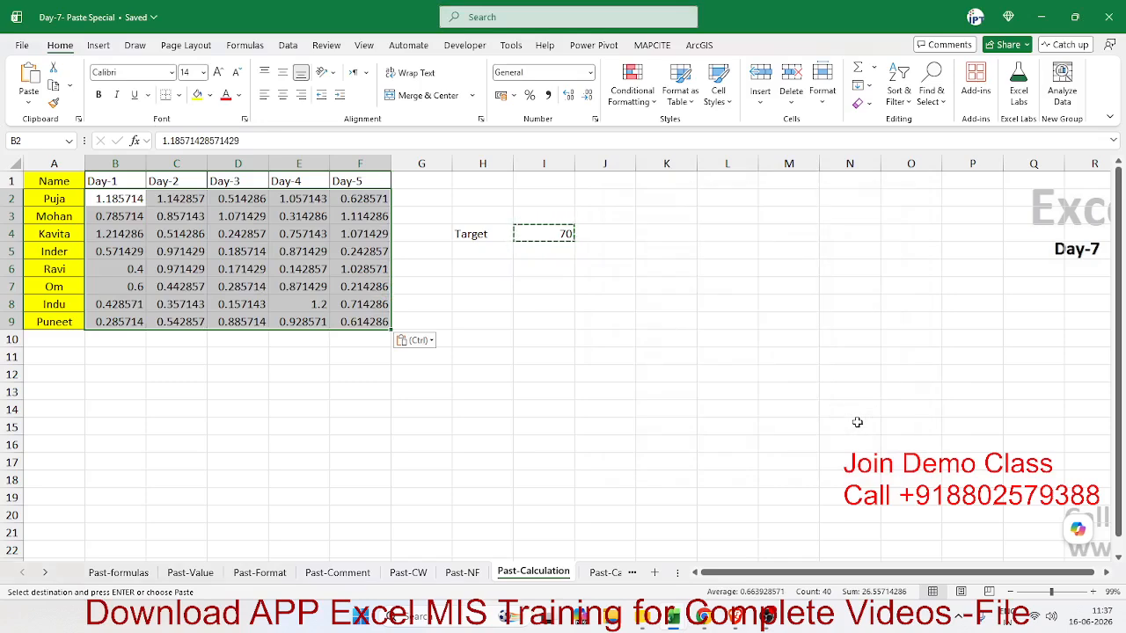
- Format B2:F9 as percentages and apply outside borders to the range
left_click(531, 95)
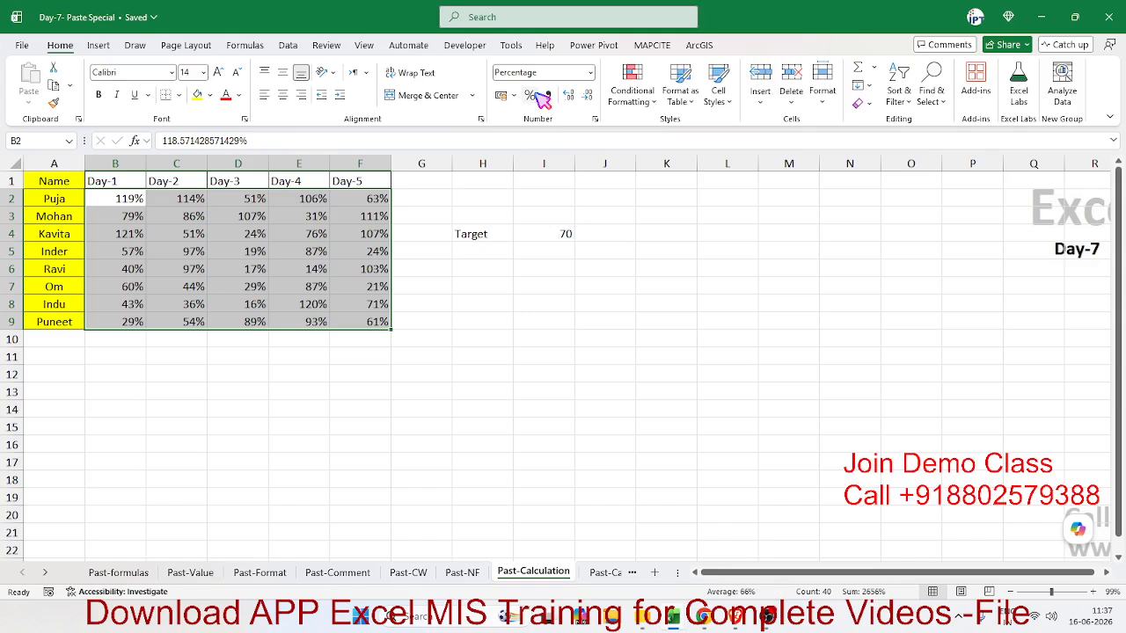
left_click(179, 95)
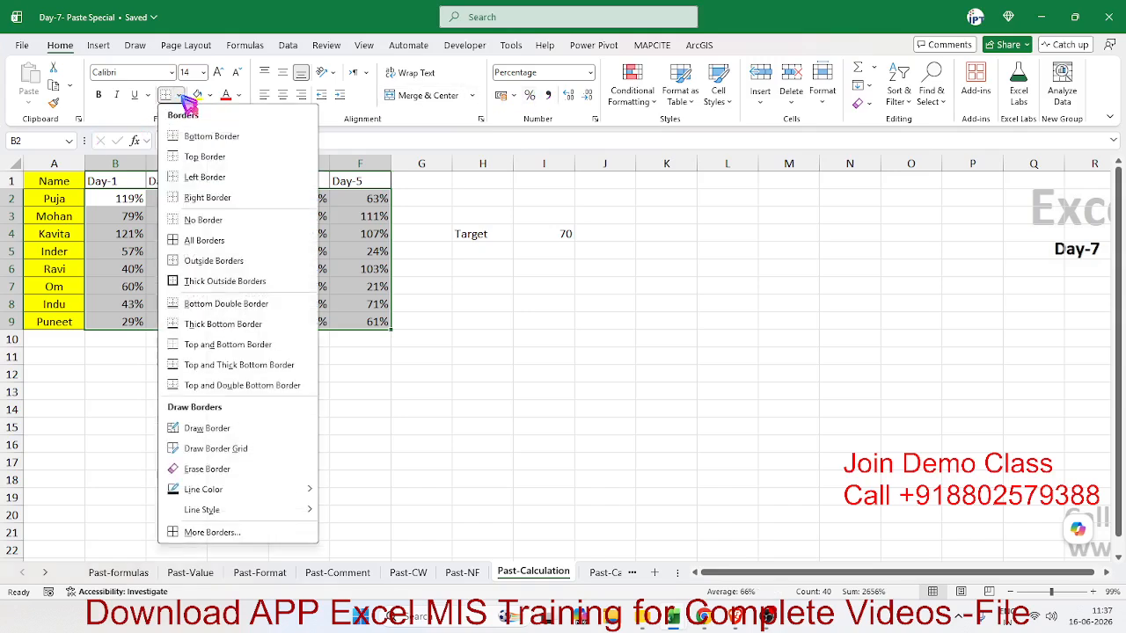
left_click(195, 259)
left_click(397, 307)
left_click_drag(365, 304, 255, 253)
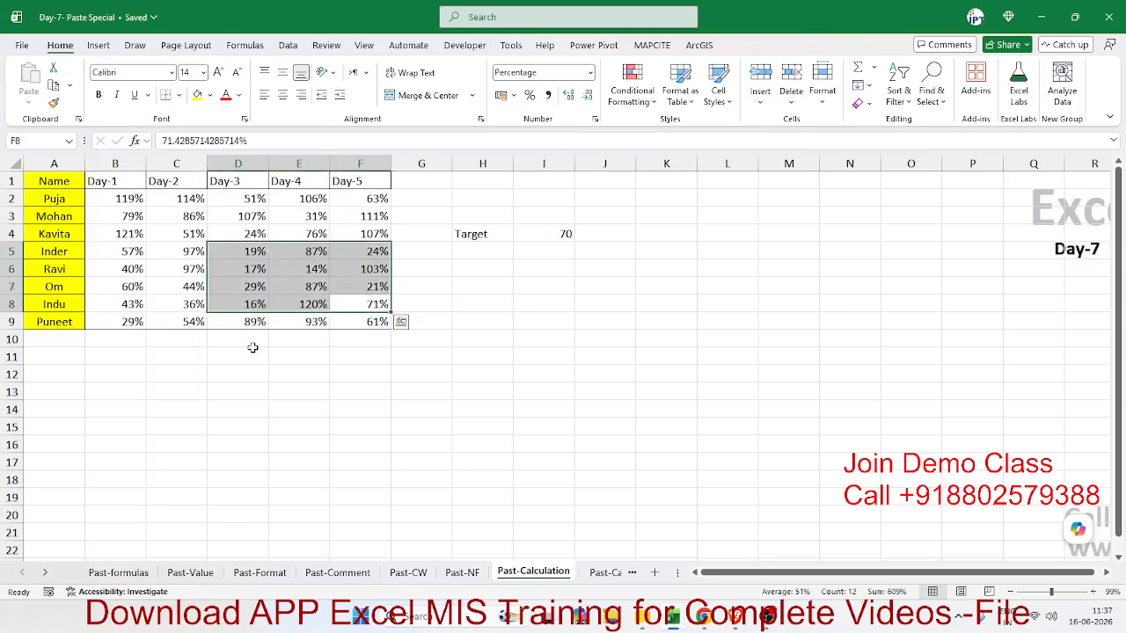
- Undo the outside borders, the percentage format and the Paste Special division on B2:F9
key("ctrl+z")
key("ctrl+z")
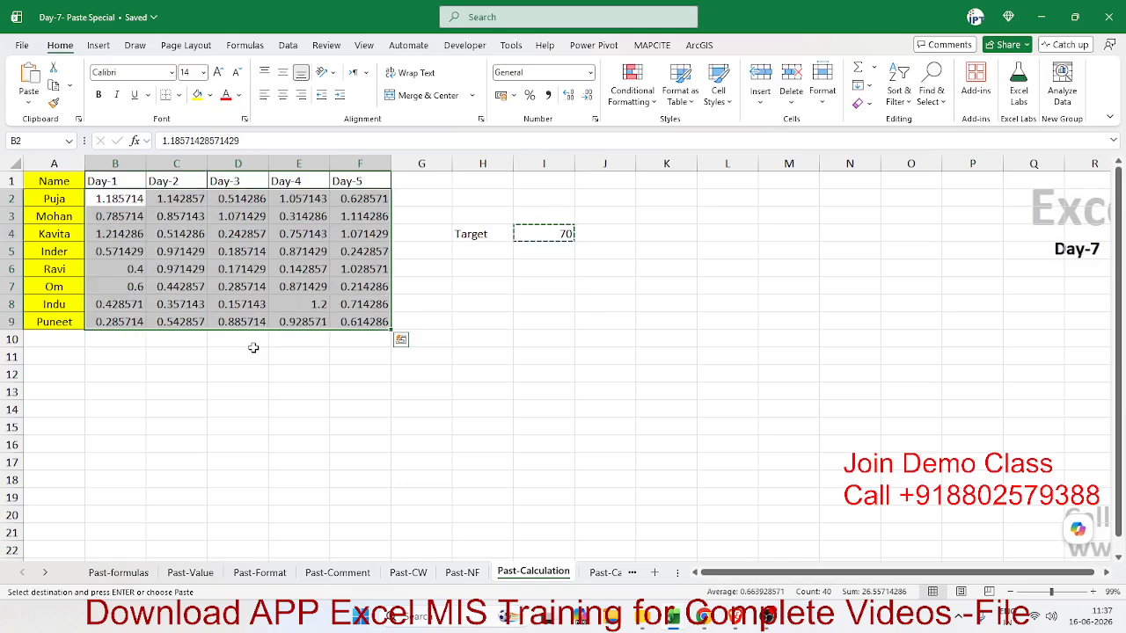
key("ctrl+z")
- Divide B2:F9 by the copied target using Paste Special with Values and Divide, and format the results as percentages
right_click(258, 255)
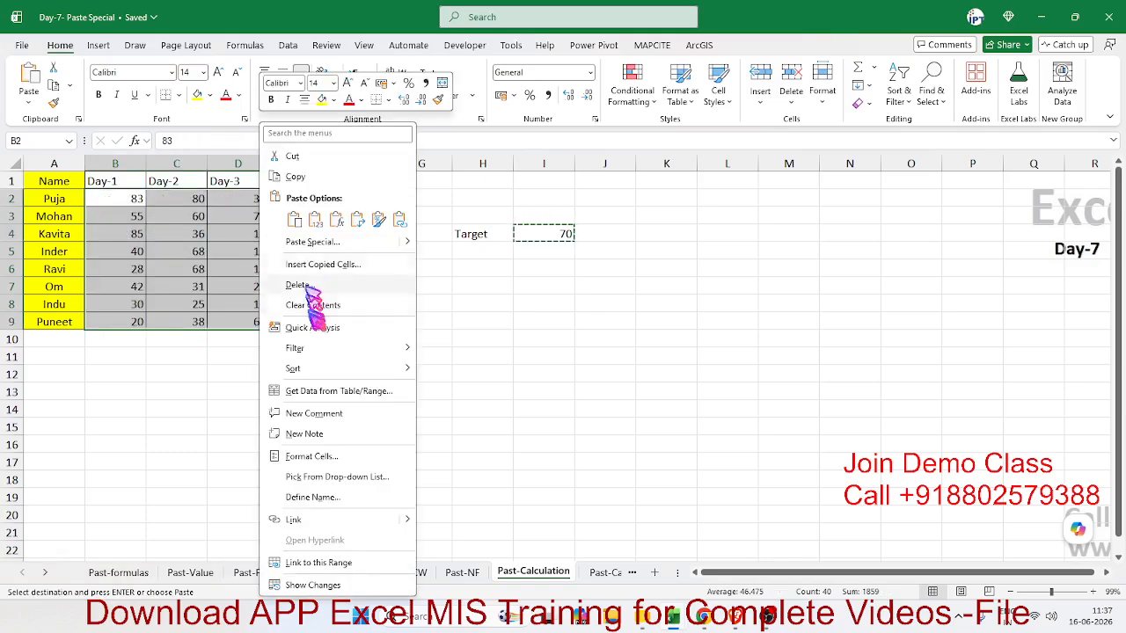
left_click(313, 242)
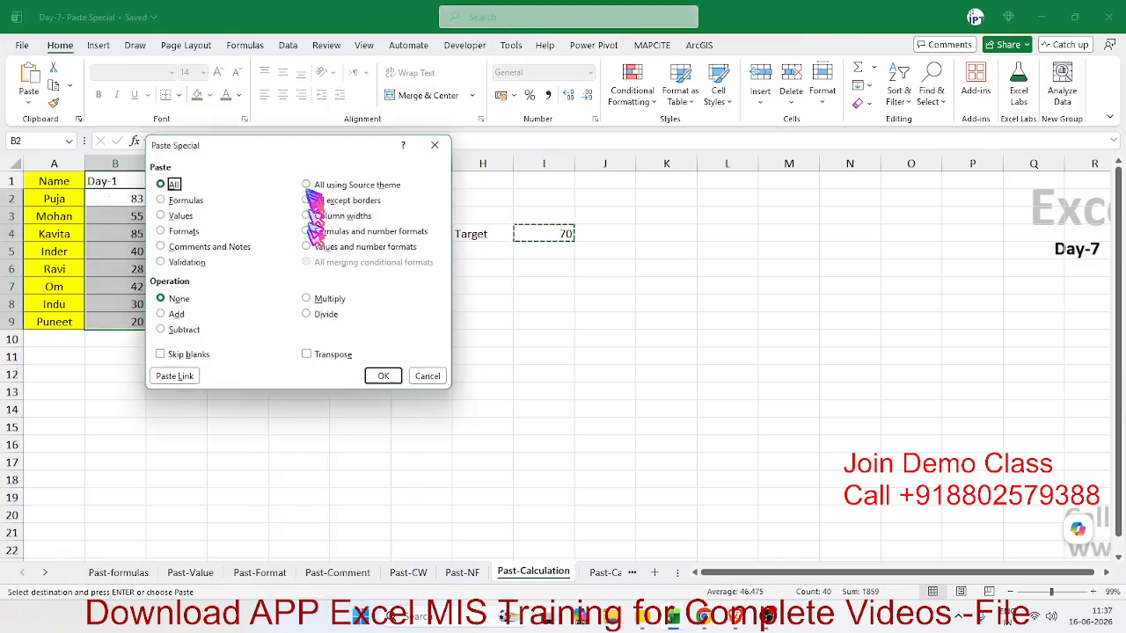
left_click(181, 216)
left_click_drag(293, 147, 731, 149)
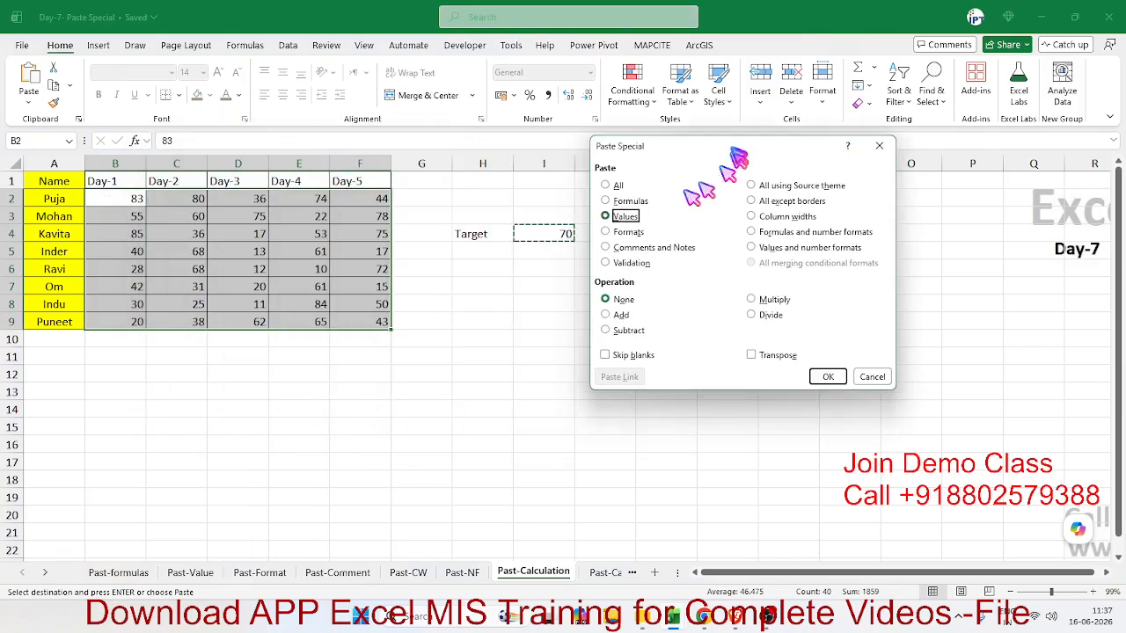
left_click(616, 186)
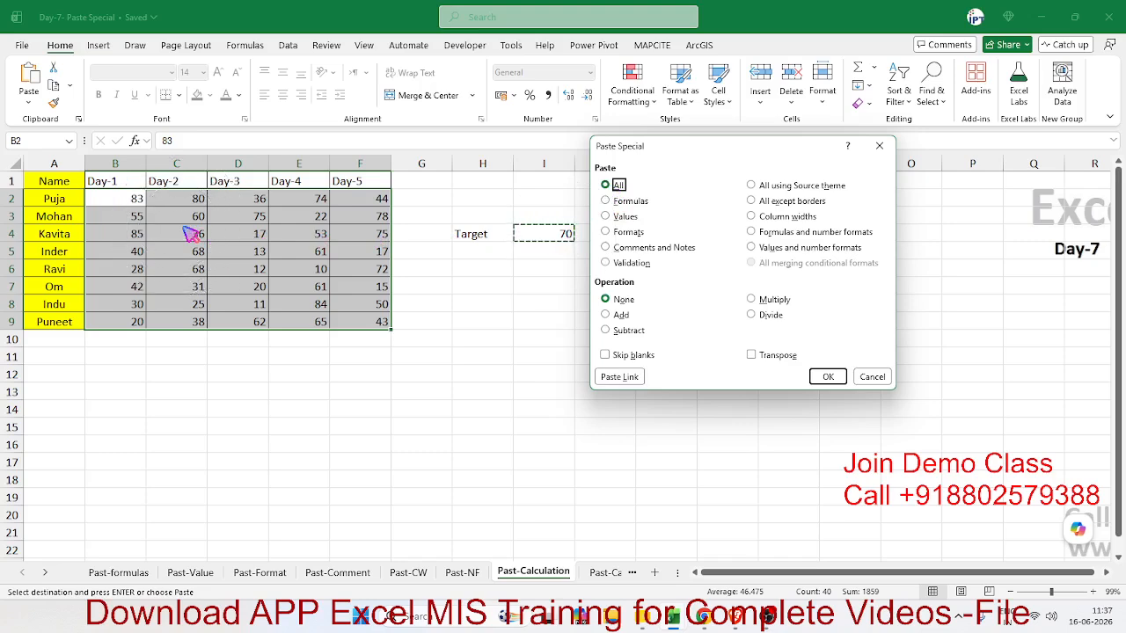
left_click(627, 217)
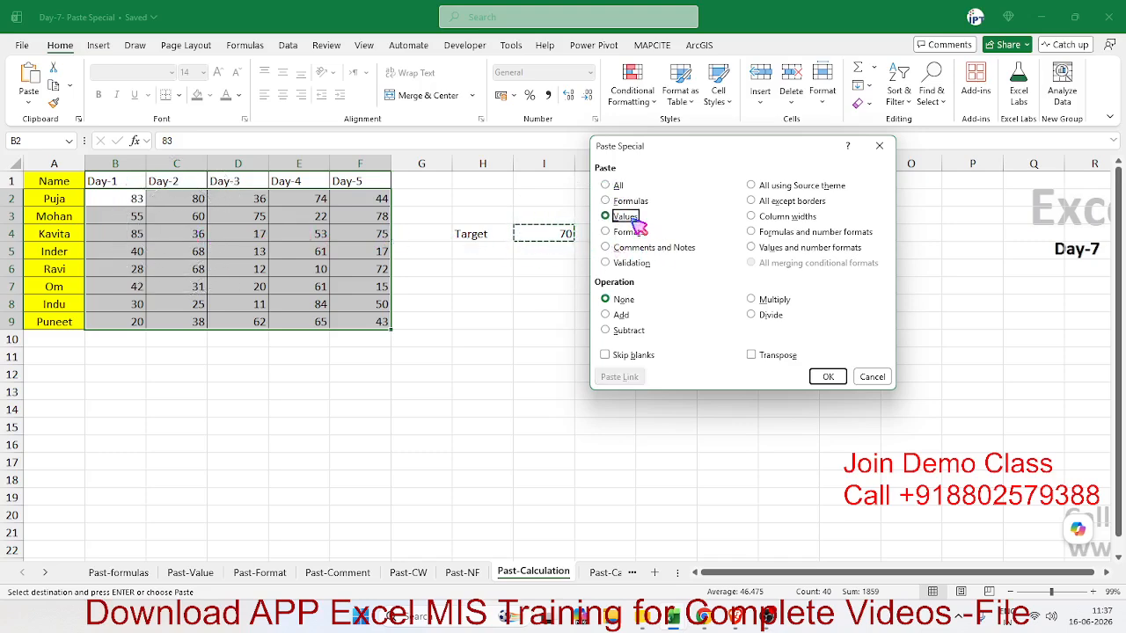
left_click(753, 314)
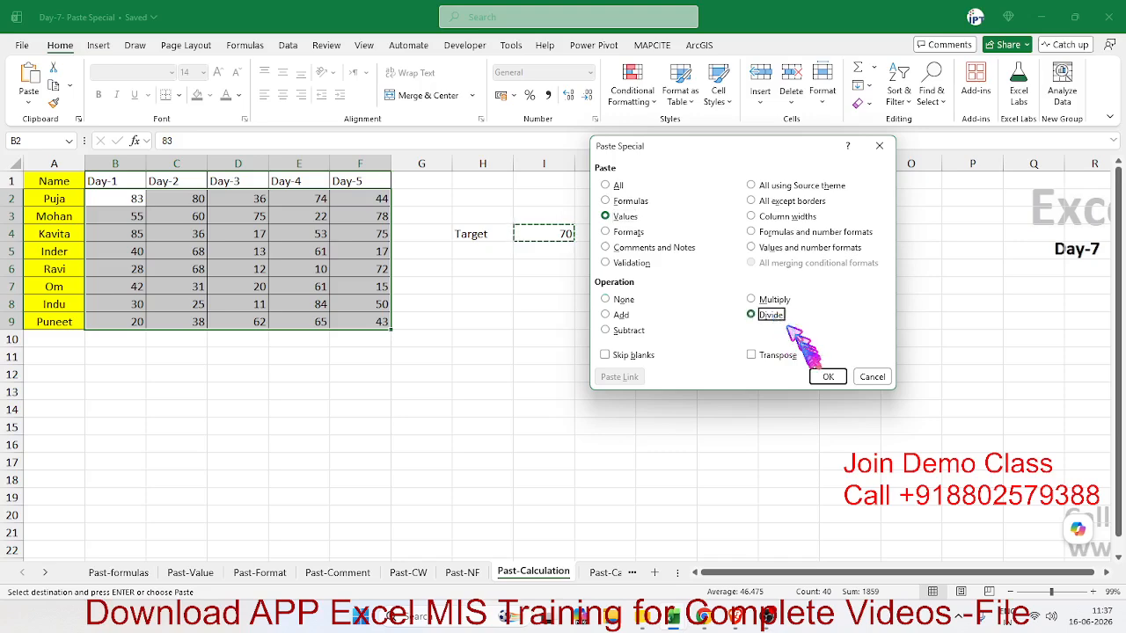
left_click(827, 376)
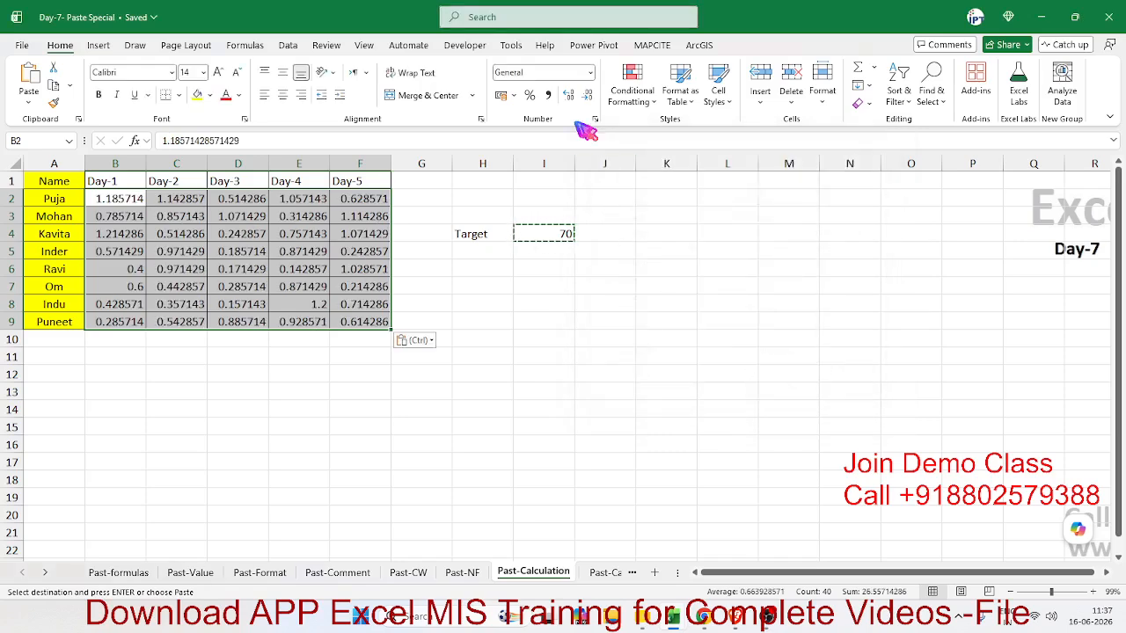
left_click(530, 95)
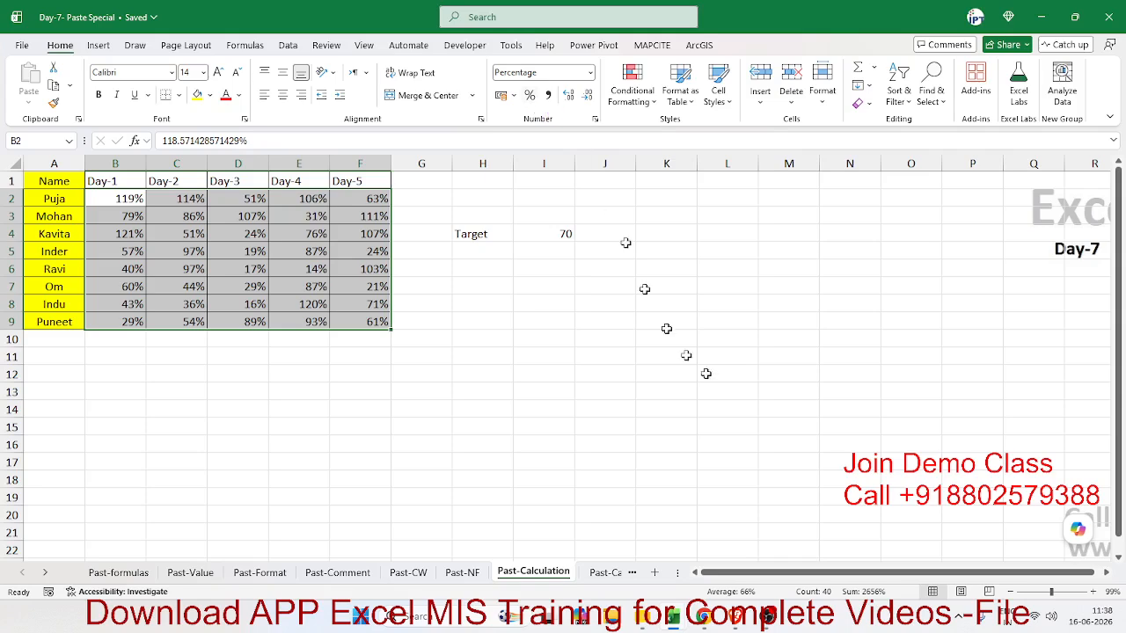
- Switch to the Past-Calculation (2) sheet
left_click(598, 574)
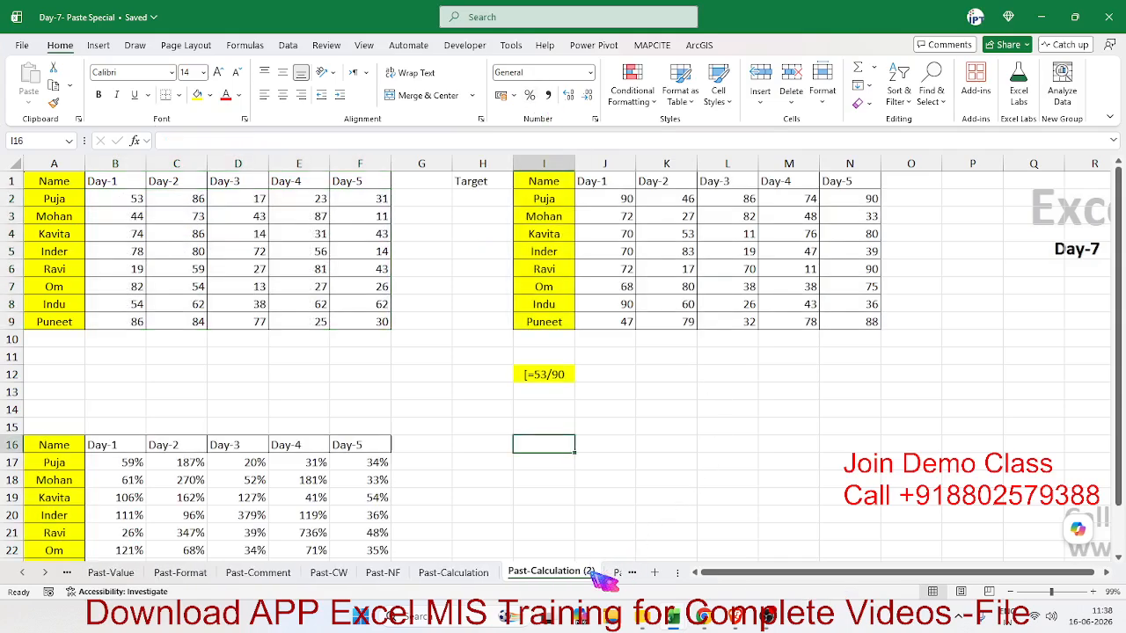
- Switch to the Past-SB sheet and clear the contents of column C
left_click(609, 572)
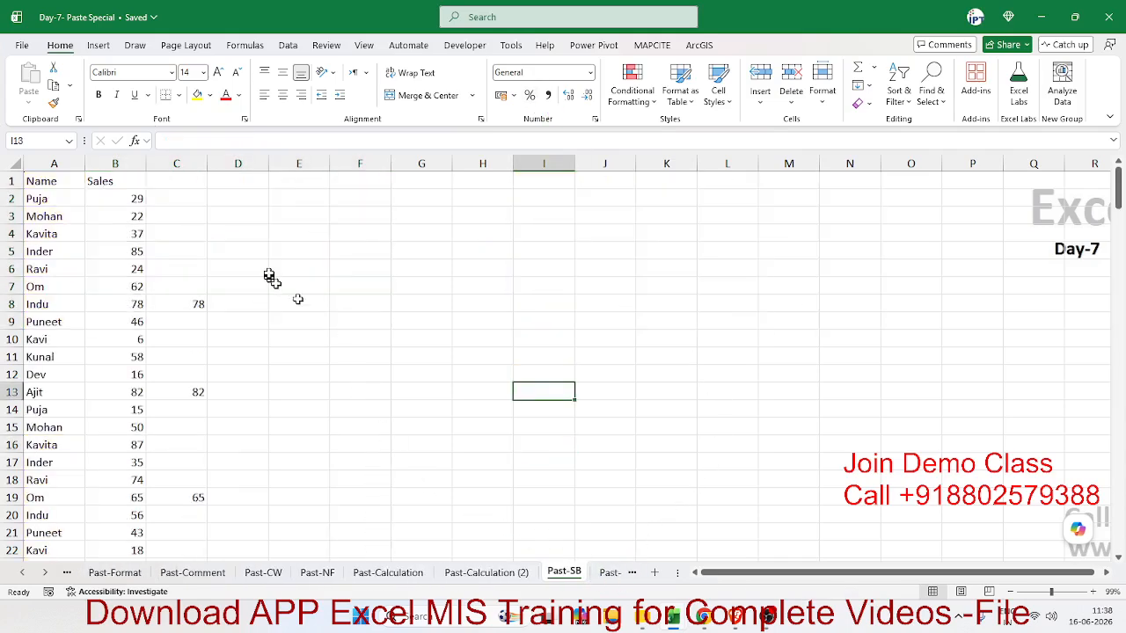
left_click(181, 156)
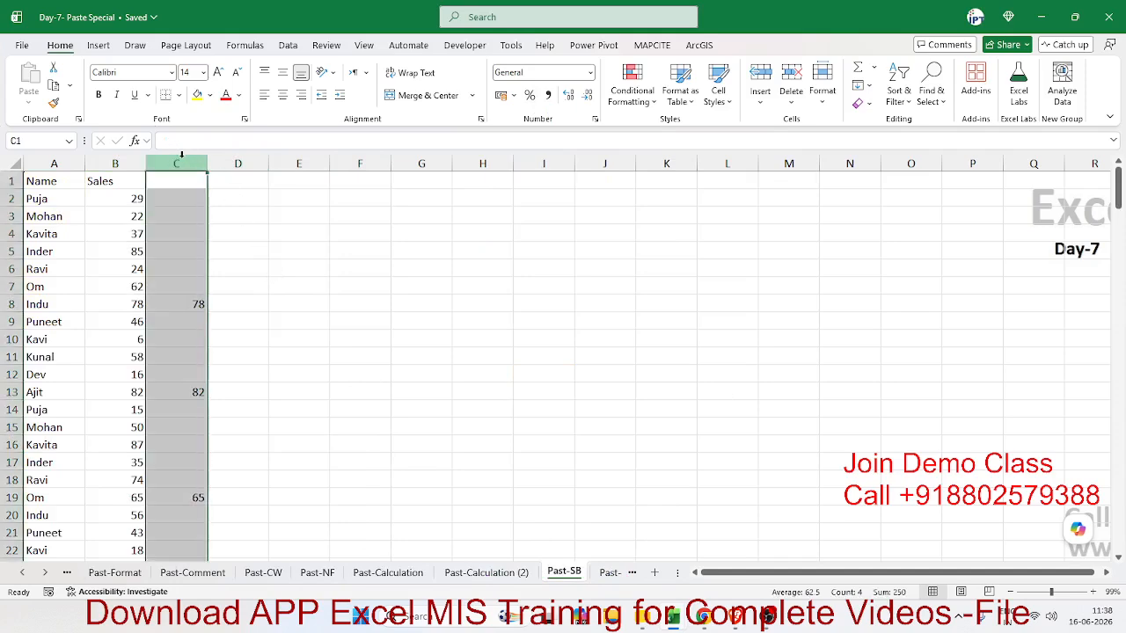
key("Delete")
key("Left")
key("Left")
key("ctrl+Down")
key("ctrl+Up")
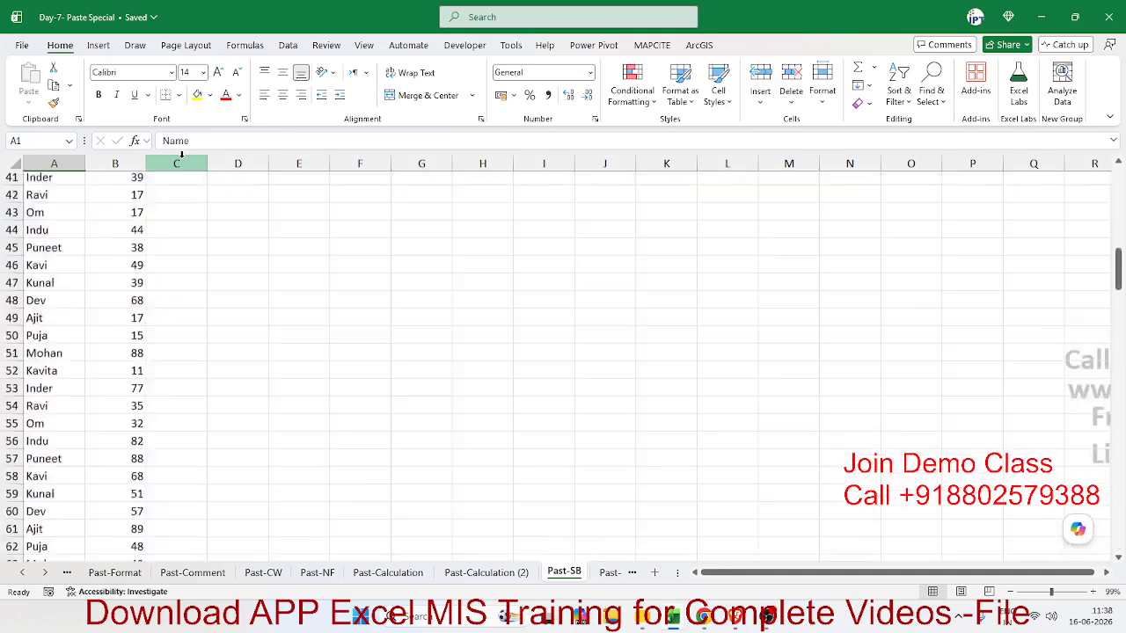
- Enter 26 in cell C7 and 66 in cell C10, beside the Sales figures
key("Right")
key("Right")
key("Right")
key("Down")
key("Down")
key("Down")
key("Down")
key("Down")
key("Down")
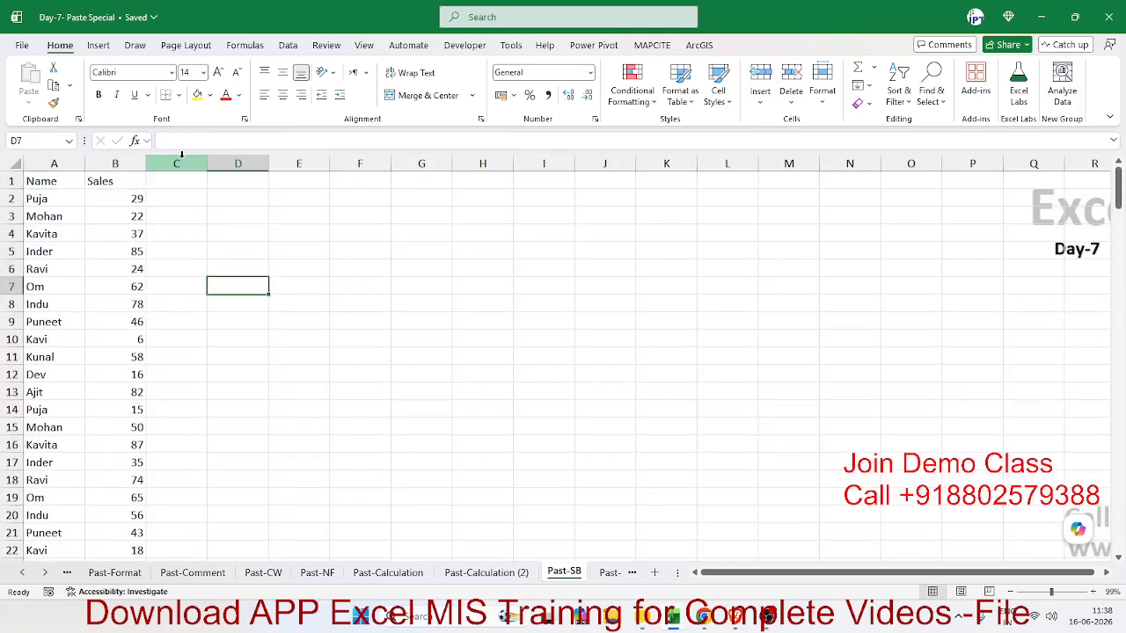
key("Left")
type("26")
key("Return")
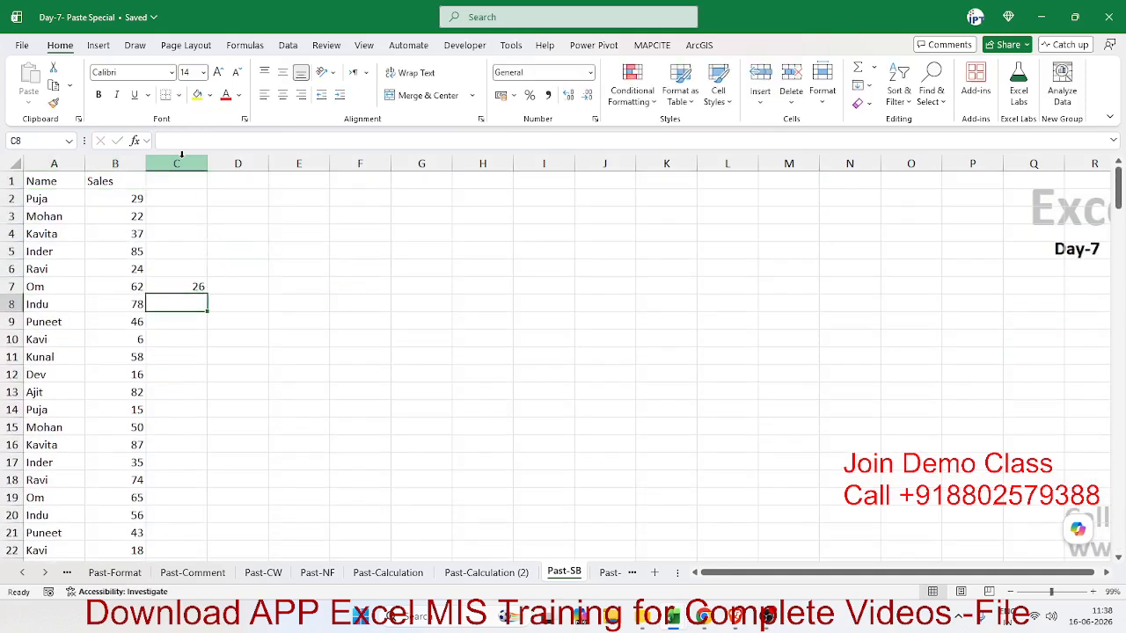
key("Down")
key("Down")
type("66")
key("Return")
- Enter 58 in cell C15 and 74 in cell C20
key("Down")
key("Down")
key("Down")
key("Down")
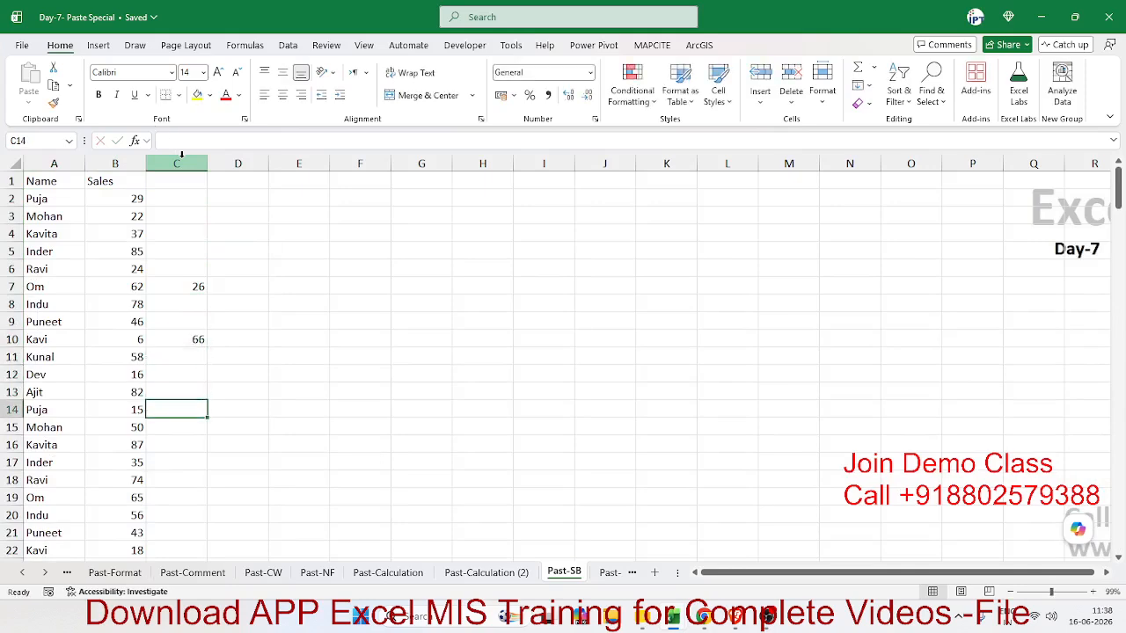
type("58")
key("Return")
key("Down")
key("Down")
key("Down")
key("Down")
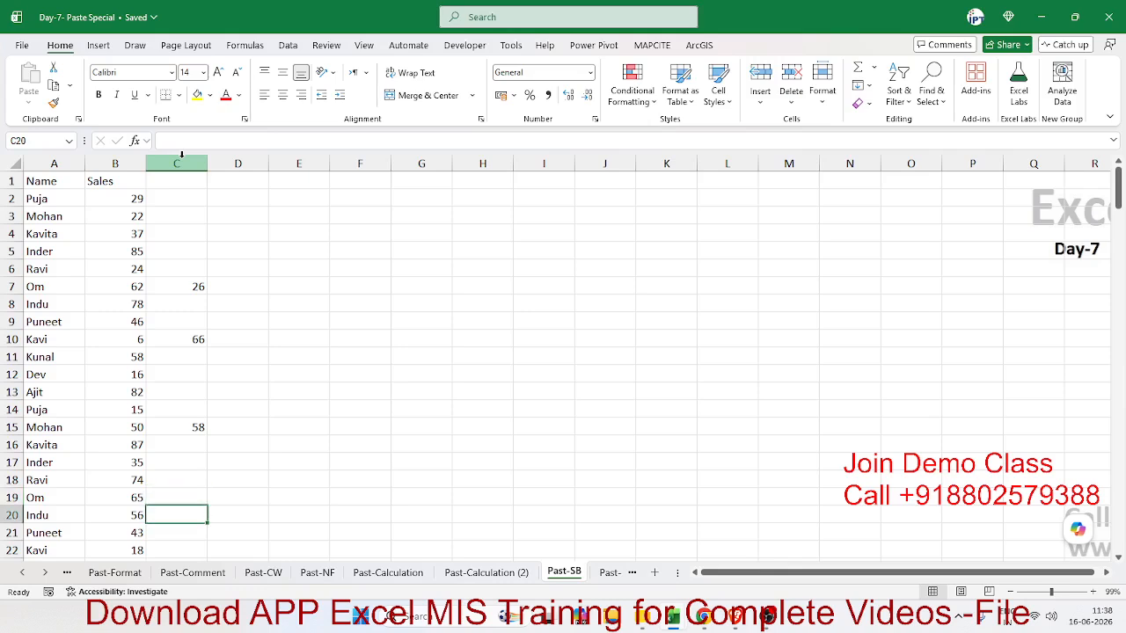
type("74")
key("Return")
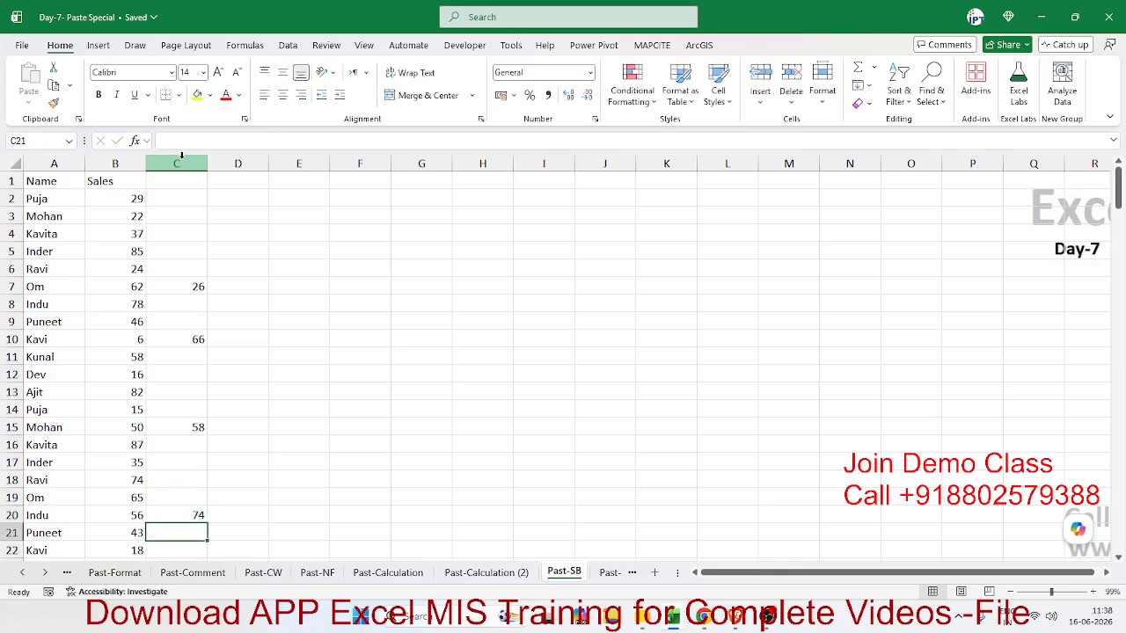
- Examine the filled and blank cells of column C against the Sales figures in column B
left_click(181, 156)
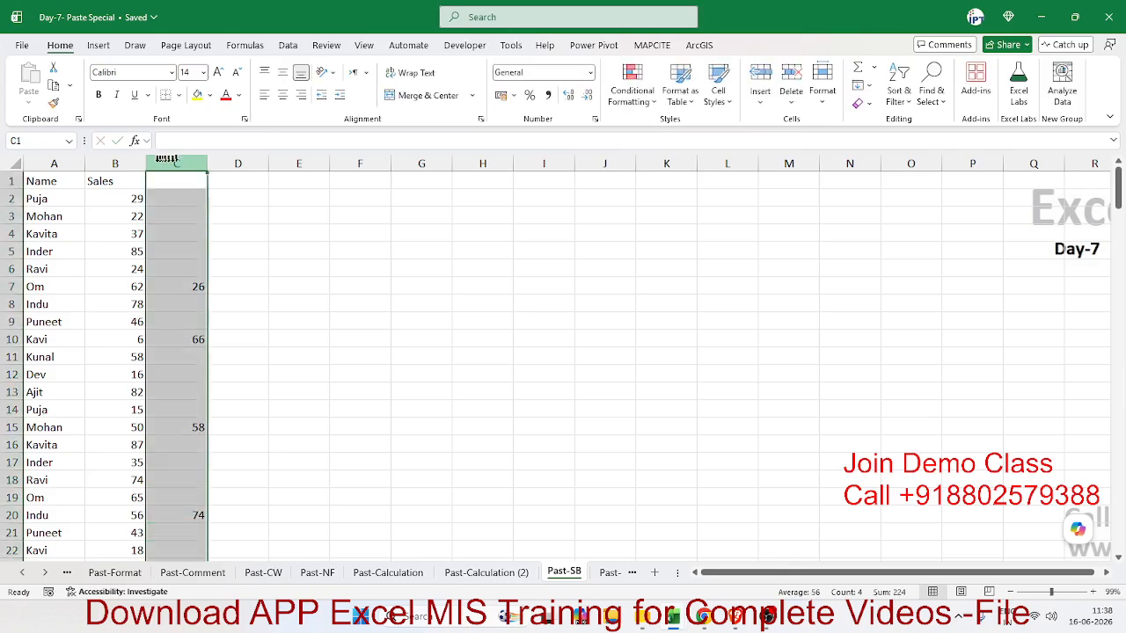
left_click(115, 164)
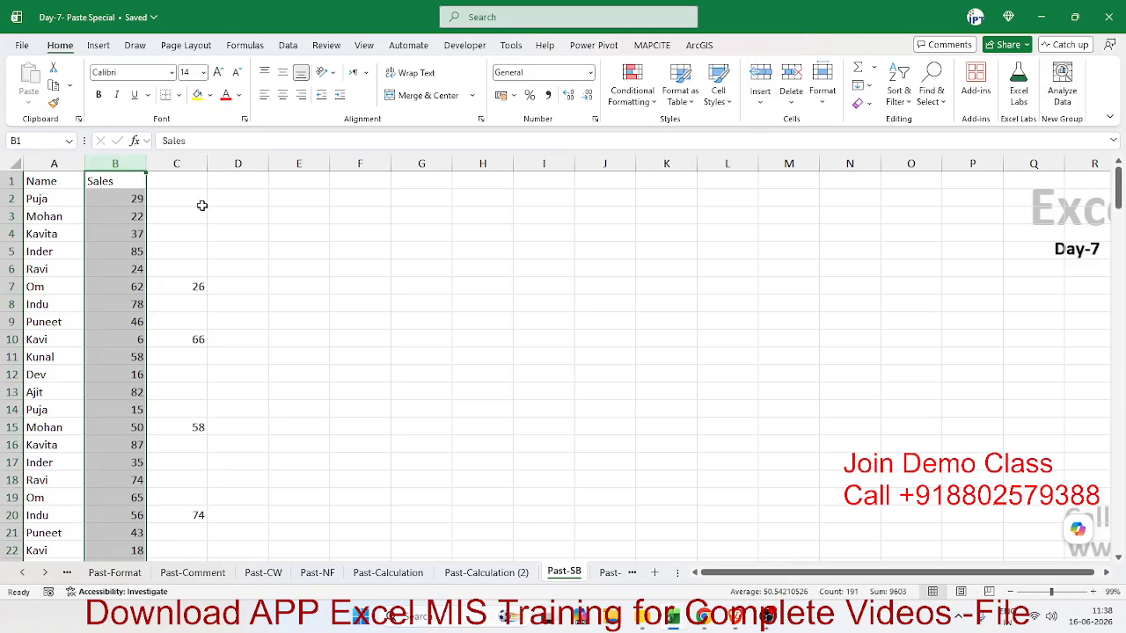
left_click_drag(200, 257, 204, 204)
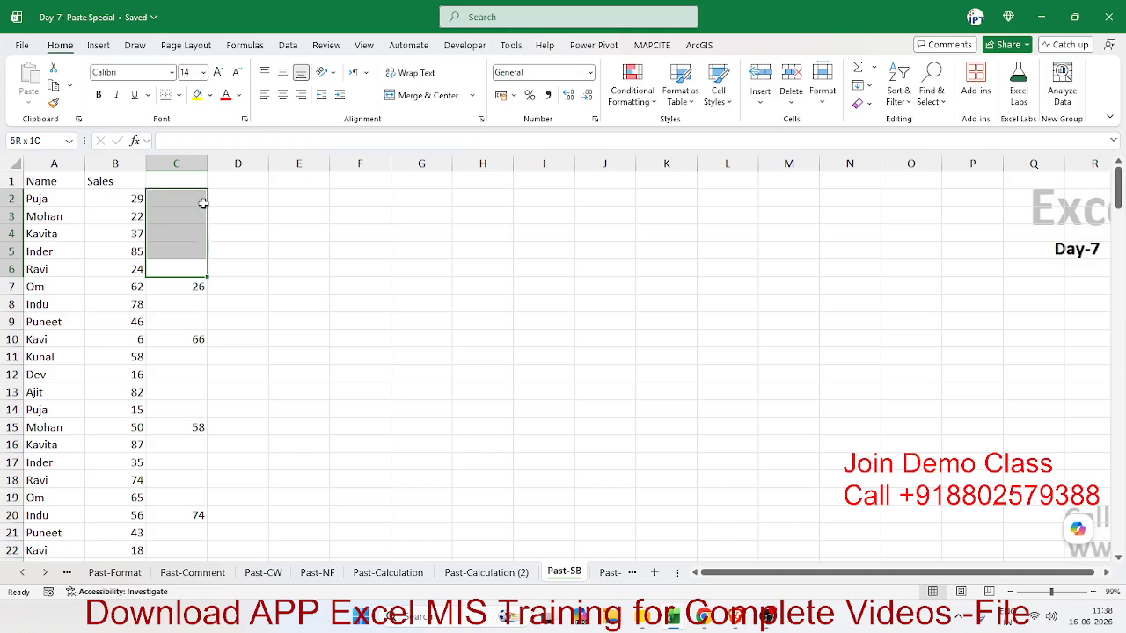
left_click(197, 289)
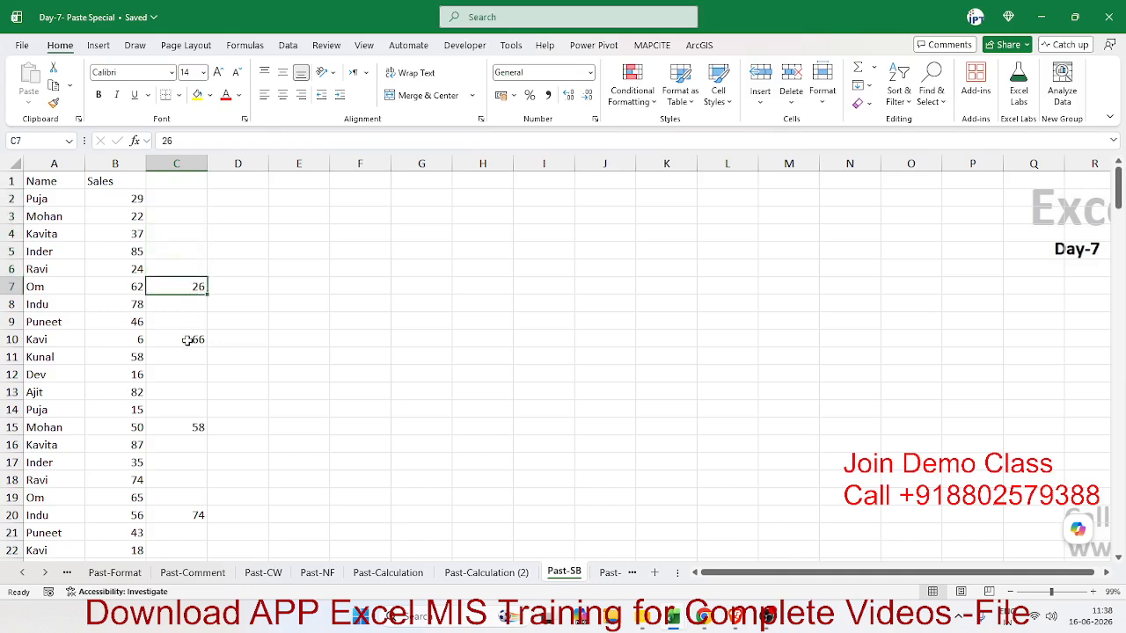
left_click(187, 340)
left_click_drag(182, 324, 179, 308)
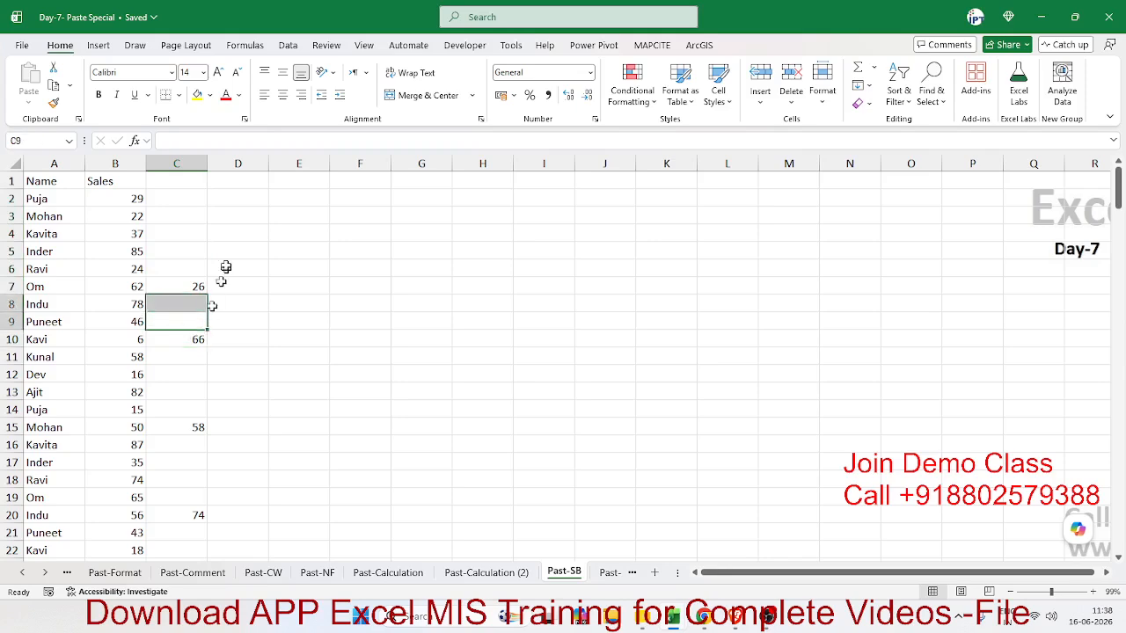
left_click(201, 213)
- Copy column C and paste it over the Sales column using Paste Special with All and Skip blanks
left_click(180, 160)
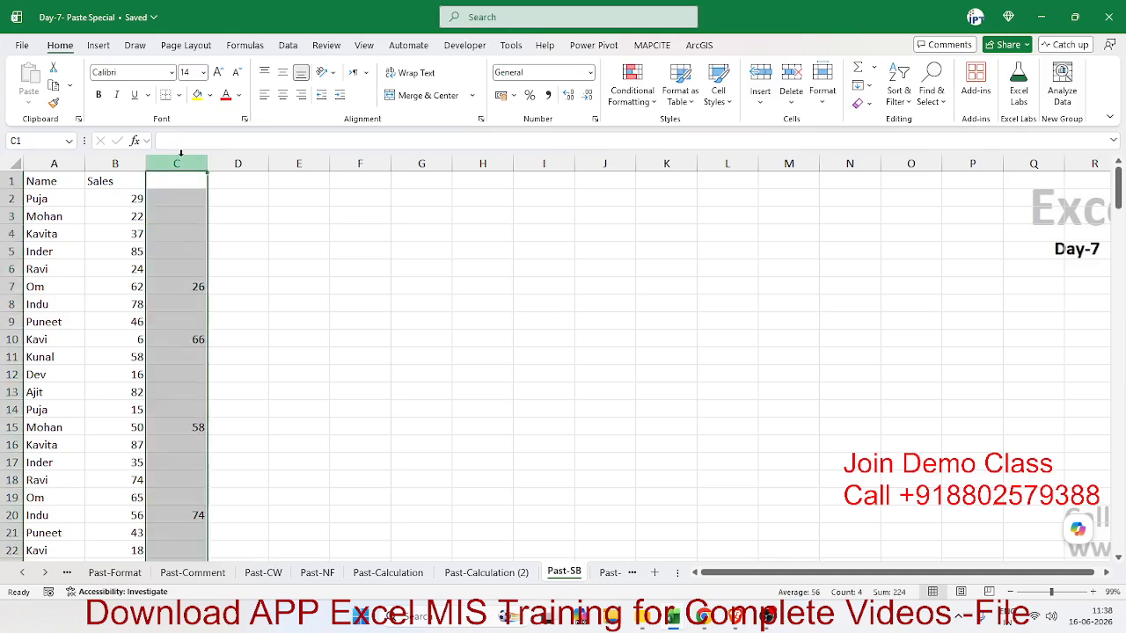
key("ctrl+c")
left_click(103, 161)
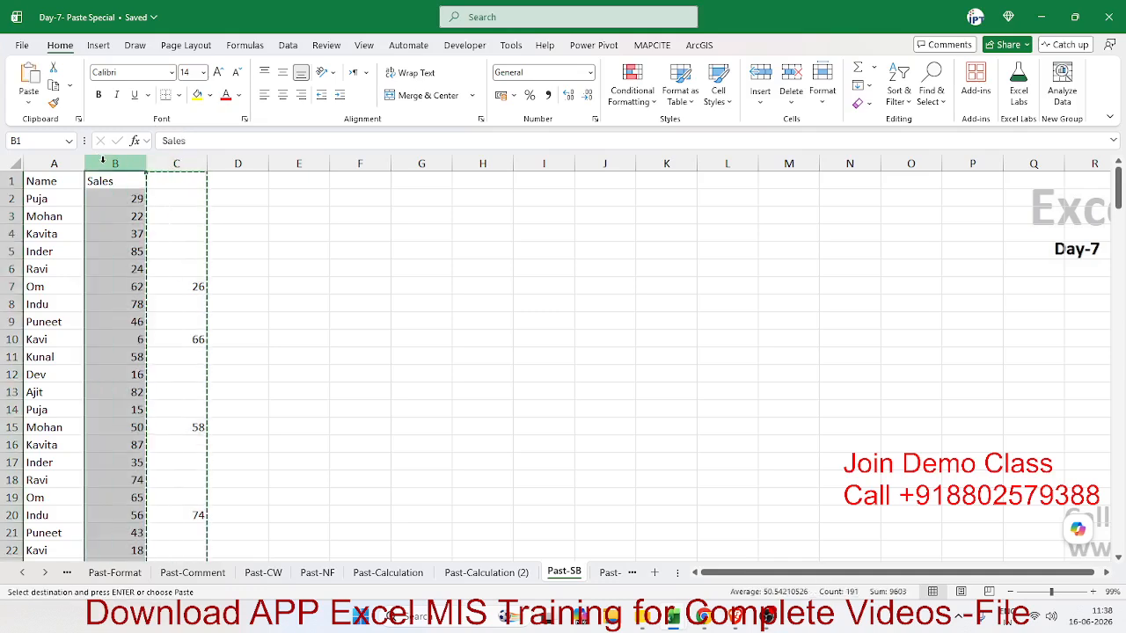
right_click(111, 164)
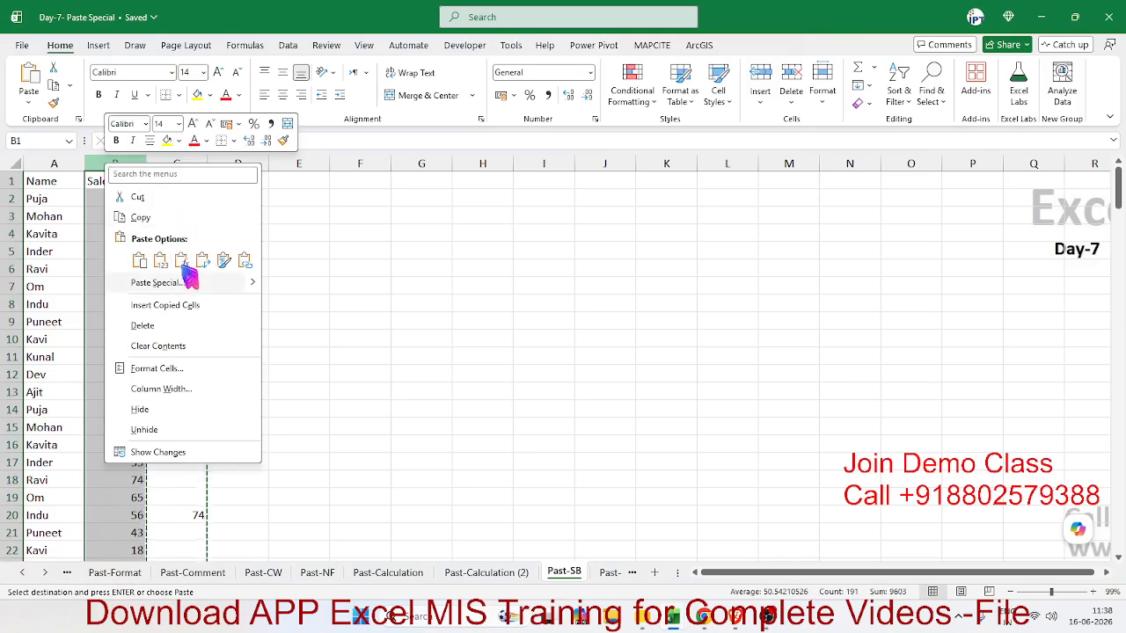
left_click(158, 282)
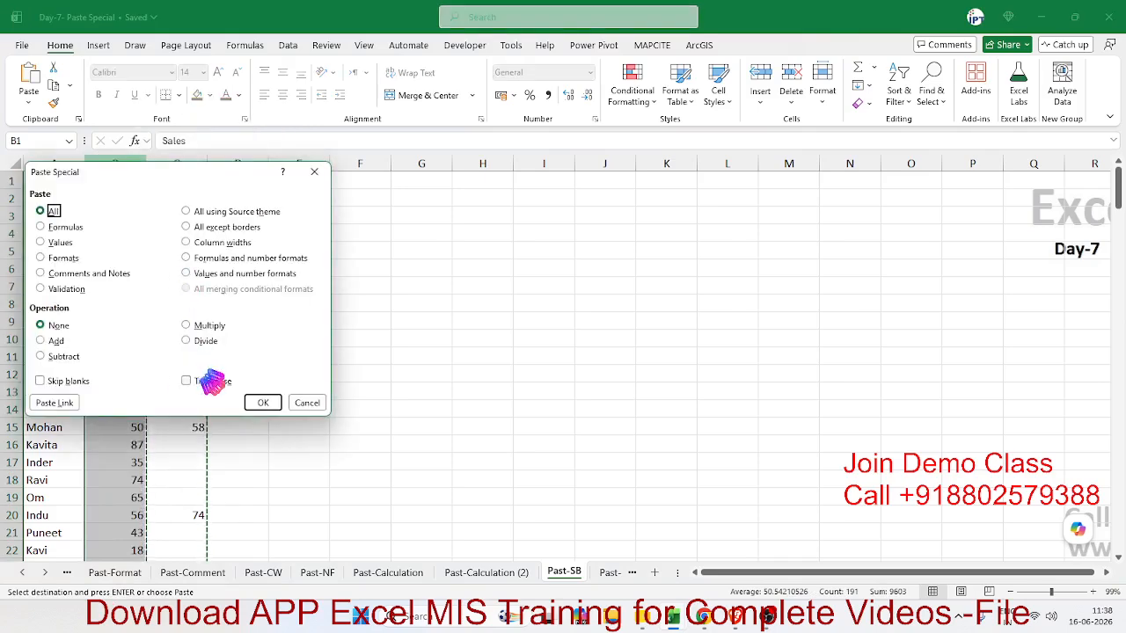
left_click(68, 381)
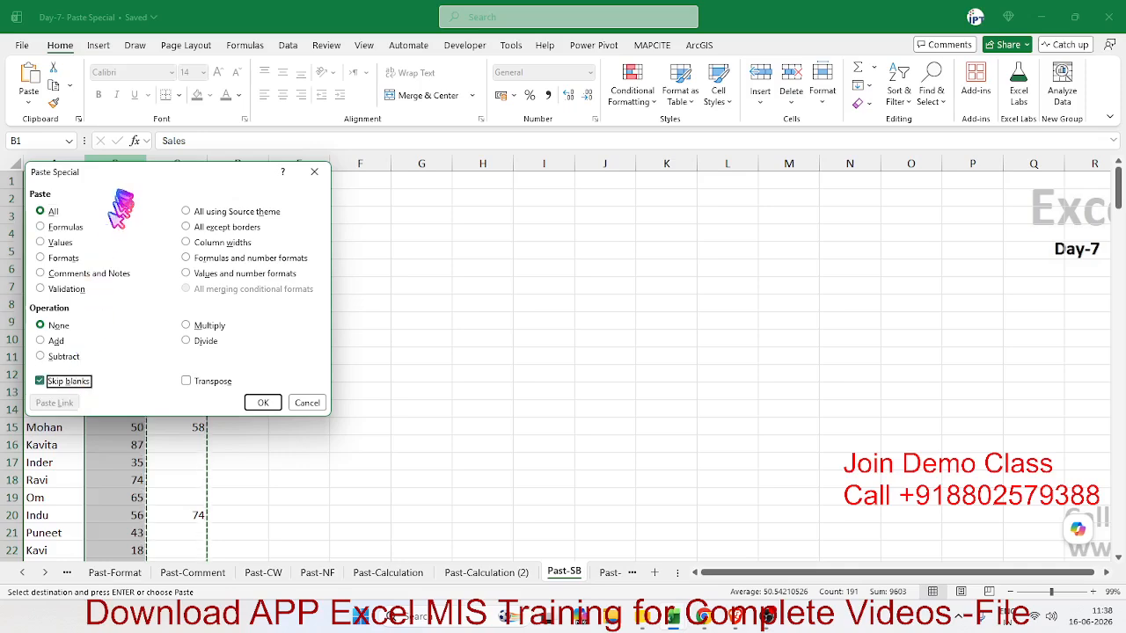
left_click_drag(123, 180, 536, 126)
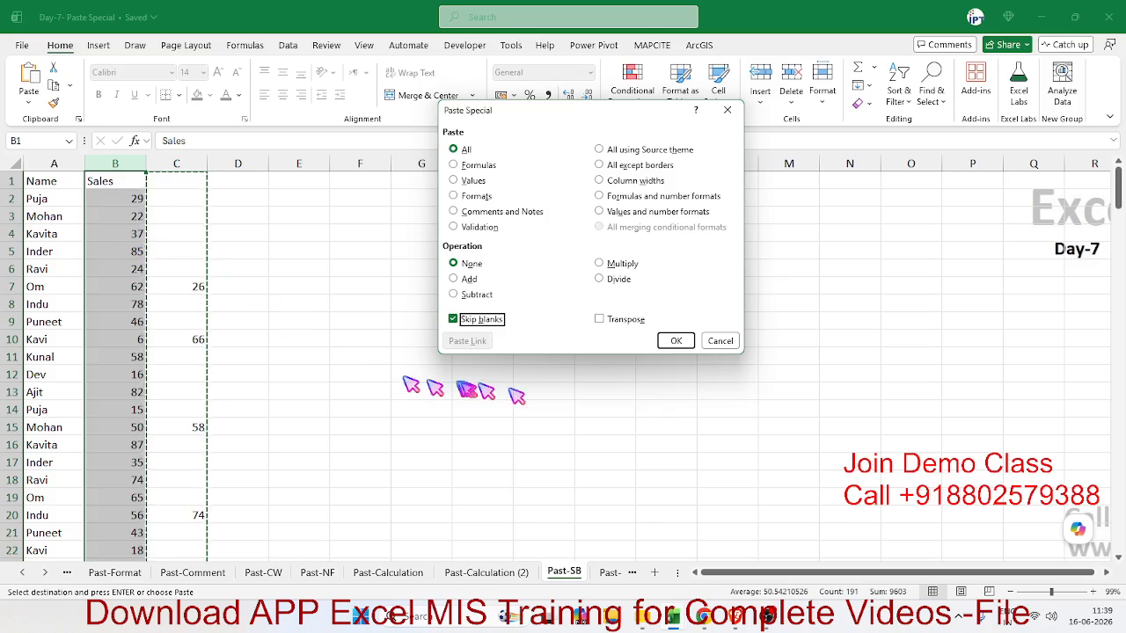
left_click(671, 346)
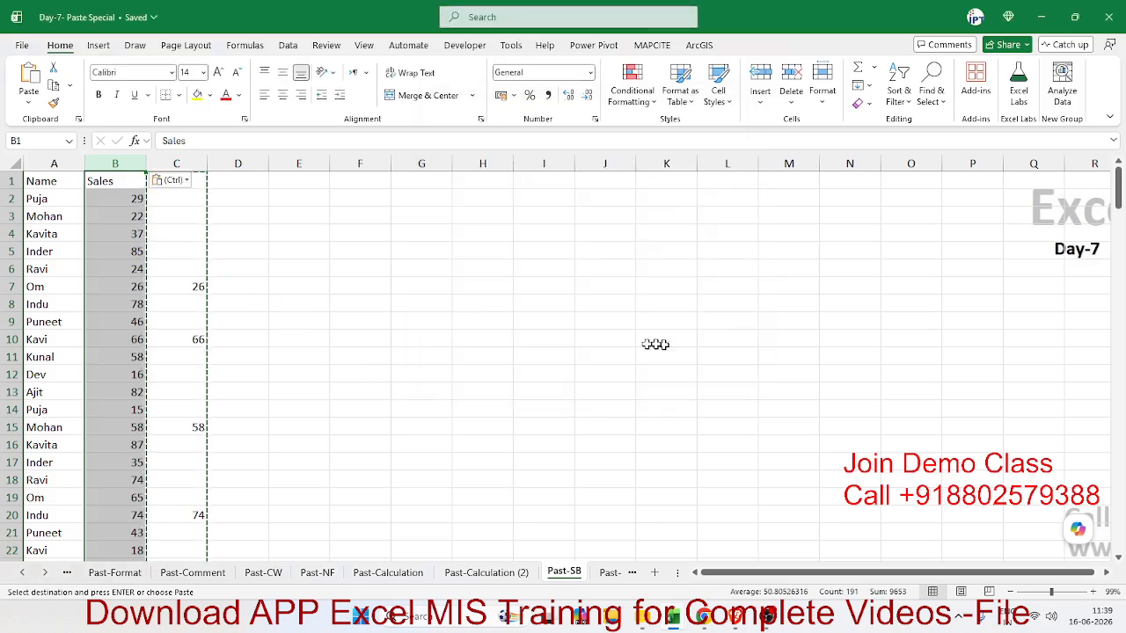
left_click(136, 287)
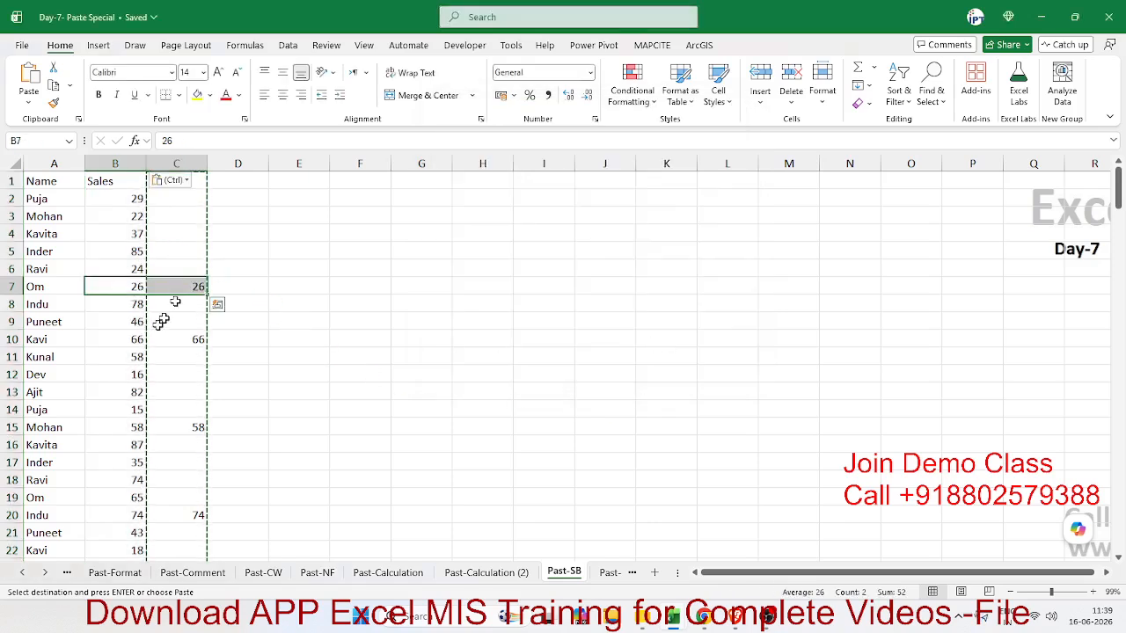
left_click_drag(121, 348, 211, 343)
left_click_drag(132, 431, 153, 431)
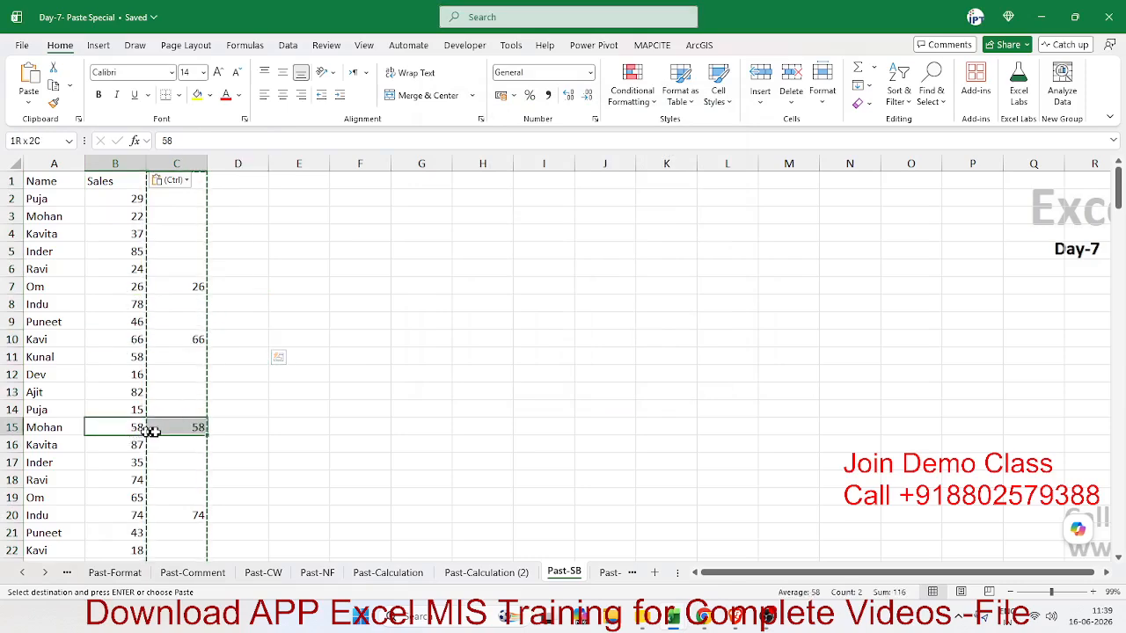
- Switch to the Past-Transpose sheet and delete columns D through O
left_click(608, 574)
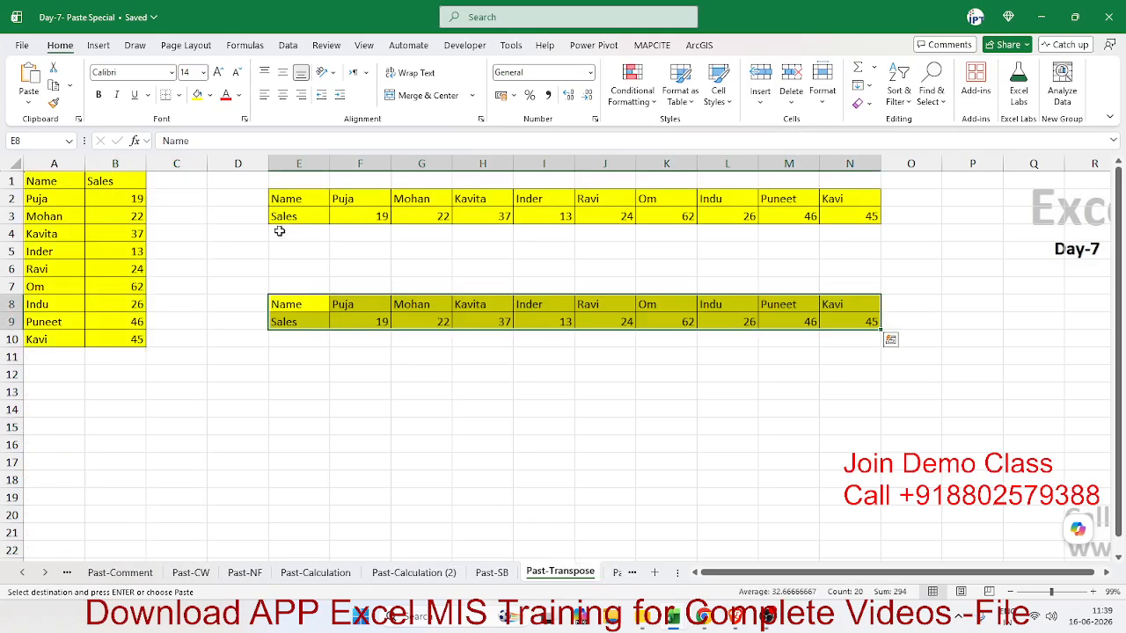
left_click_drag(246, 165, 914, 246)
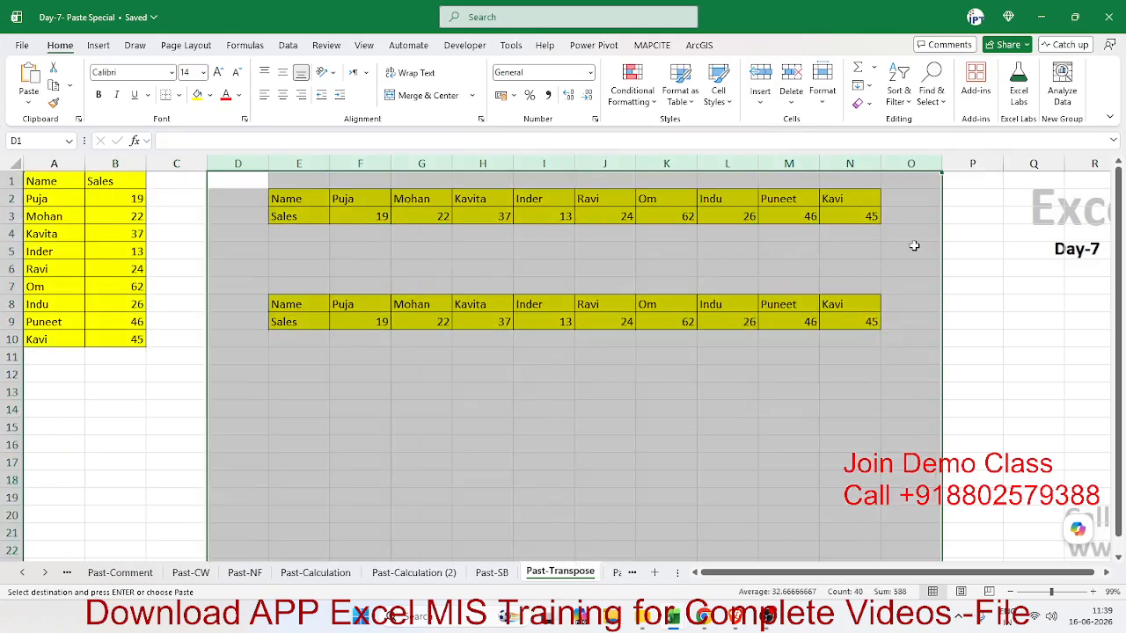
key("ctrl+minus")
- Copy the table in A1:B10 and paste it at E2 using Paste Special with Transpose
left_click_drag(137, 339, 58, 199)
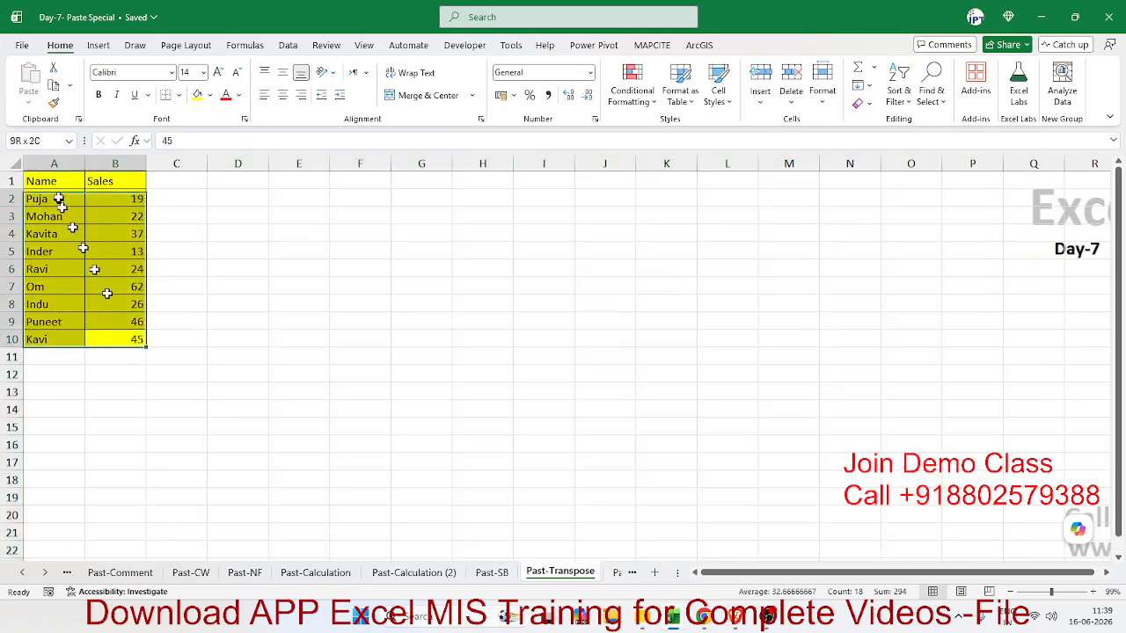
key("ctrl+c")
right_click(278, 194)
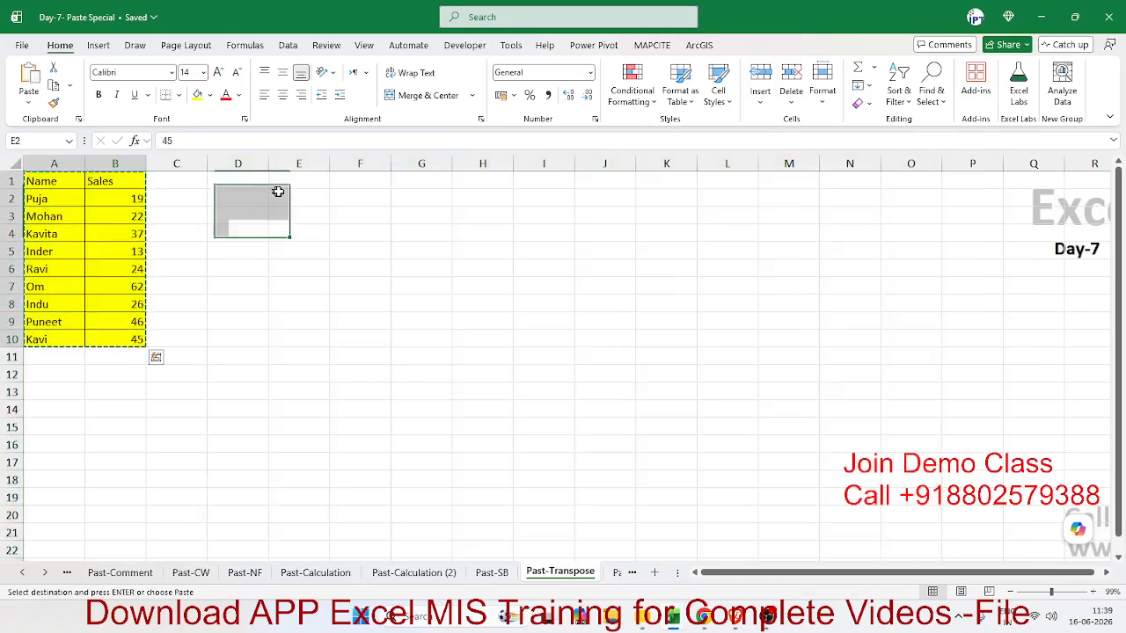
left_click(327, 241)
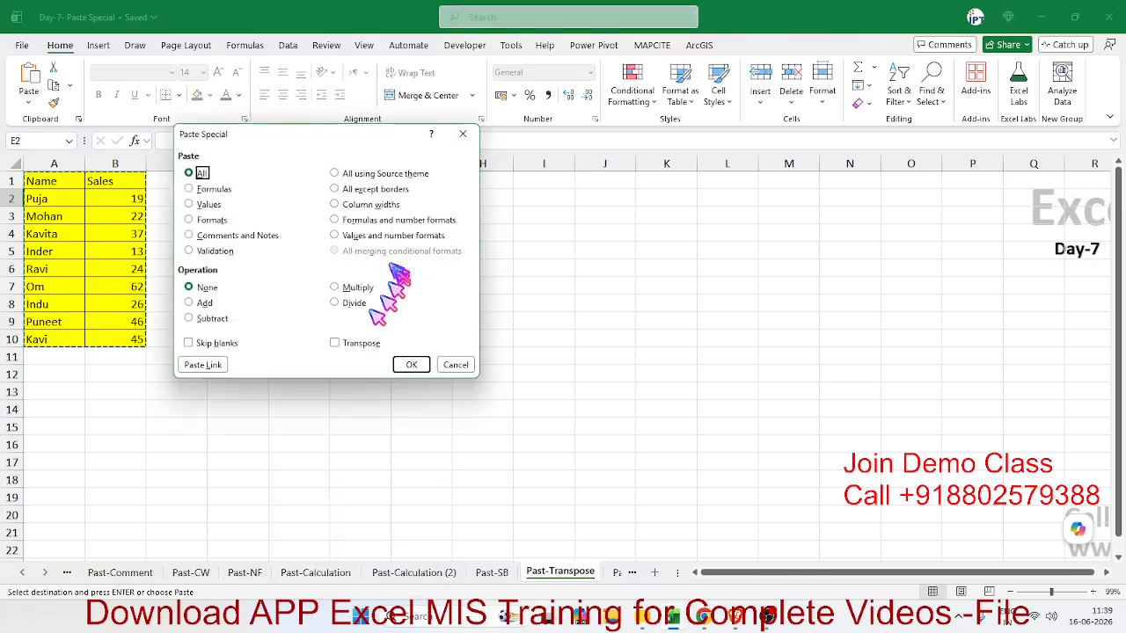
left_click(336, 343)
left_click(398, 364)
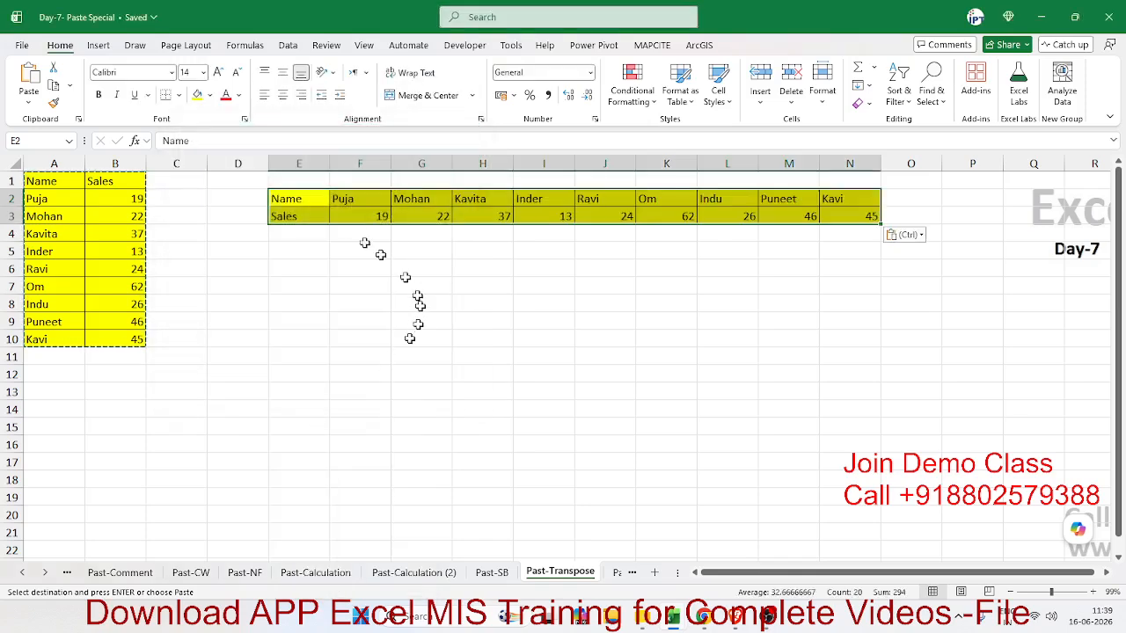
left_click_drag(327, 211, 839, 215)
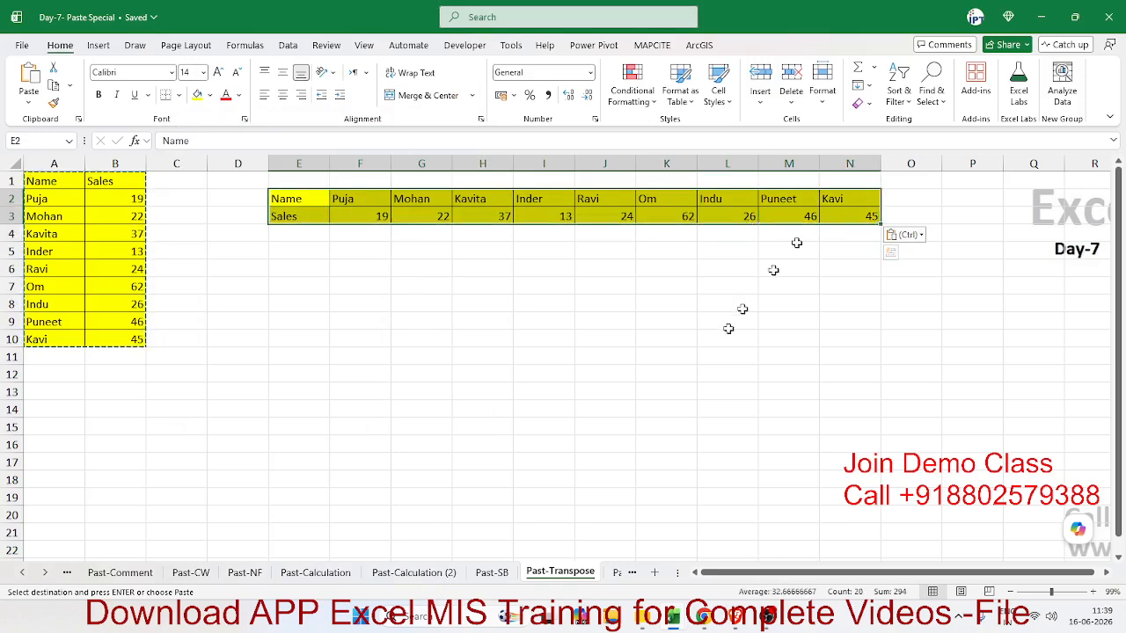
- Switch to the Past-formulas sheet
left_click(24, 573)
left_click(24, 574)
left_click(24, 574)
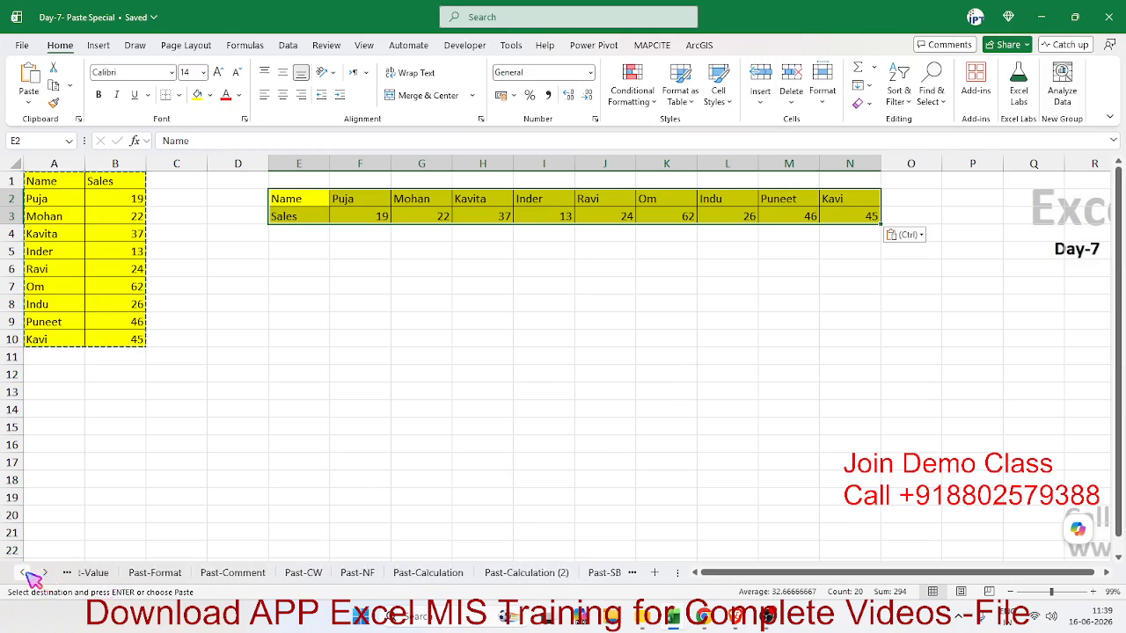
left_click(24, 573)
left_click(117, 577)
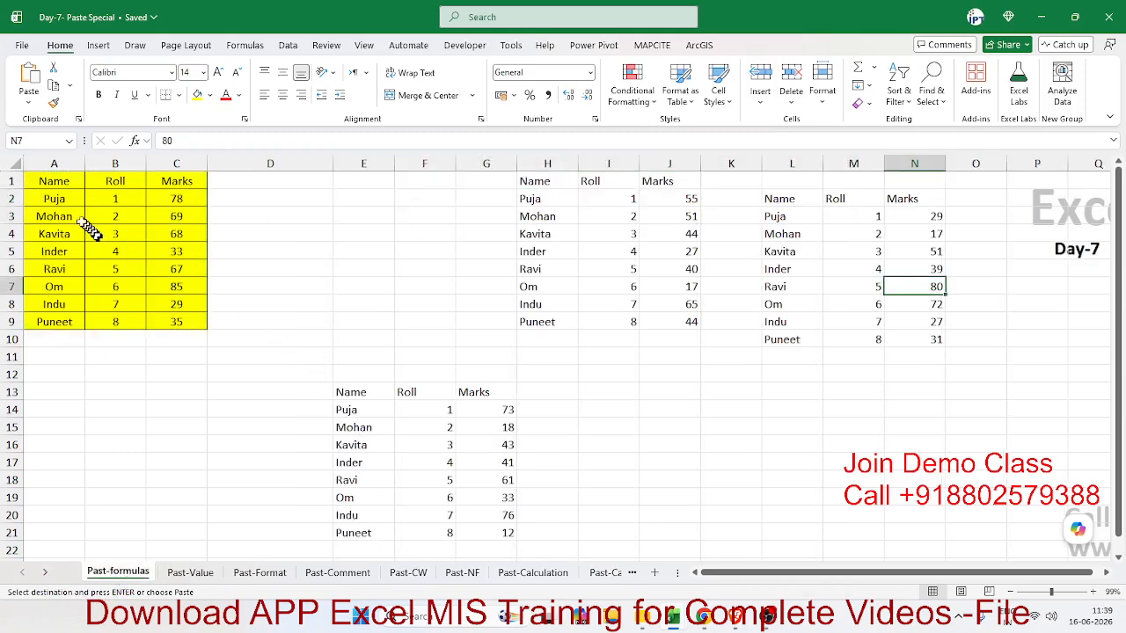
- Copy the table in A1:C9 and inspect the Formulas option of Paste Special at E5 without pasting
left_click_drag(54, 188, 181, 318)
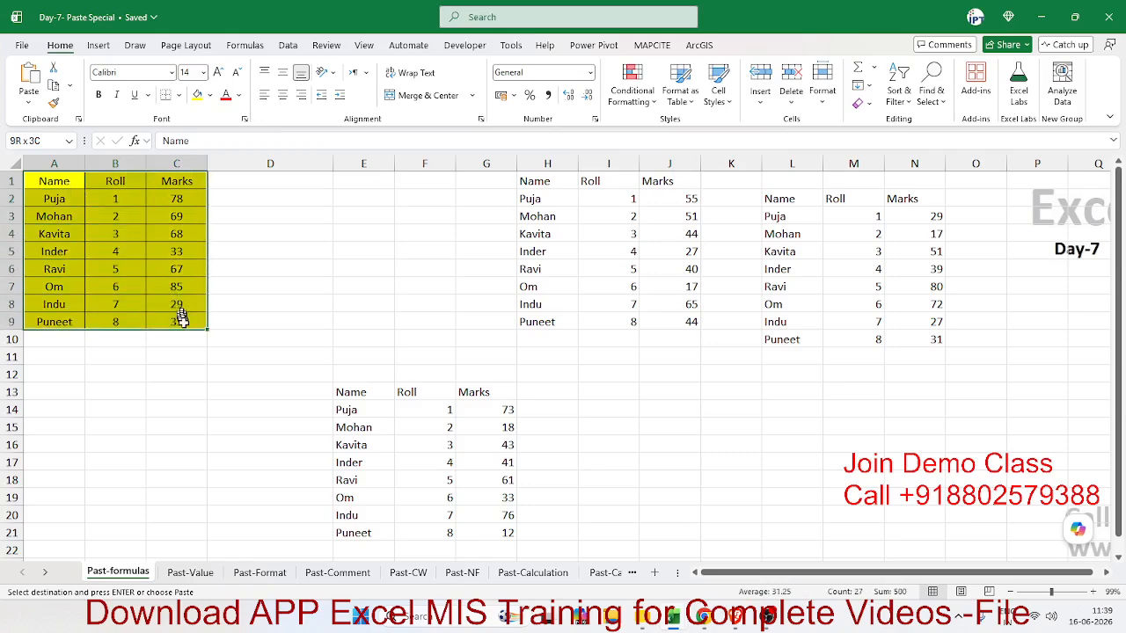
right_click(363, 252)
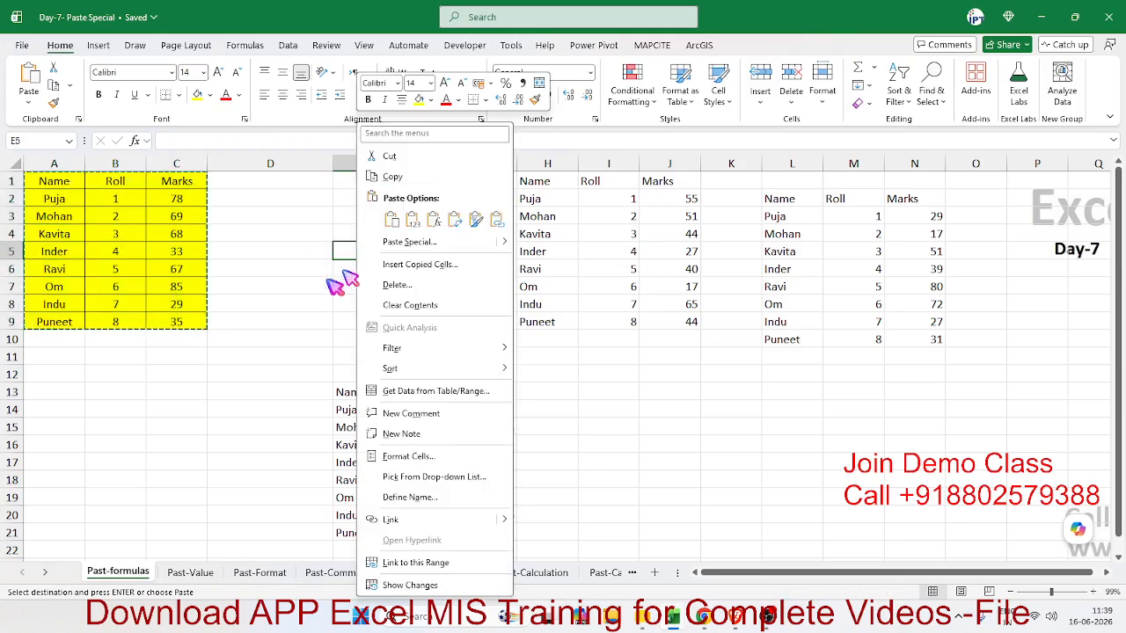
left_click(457, 256)
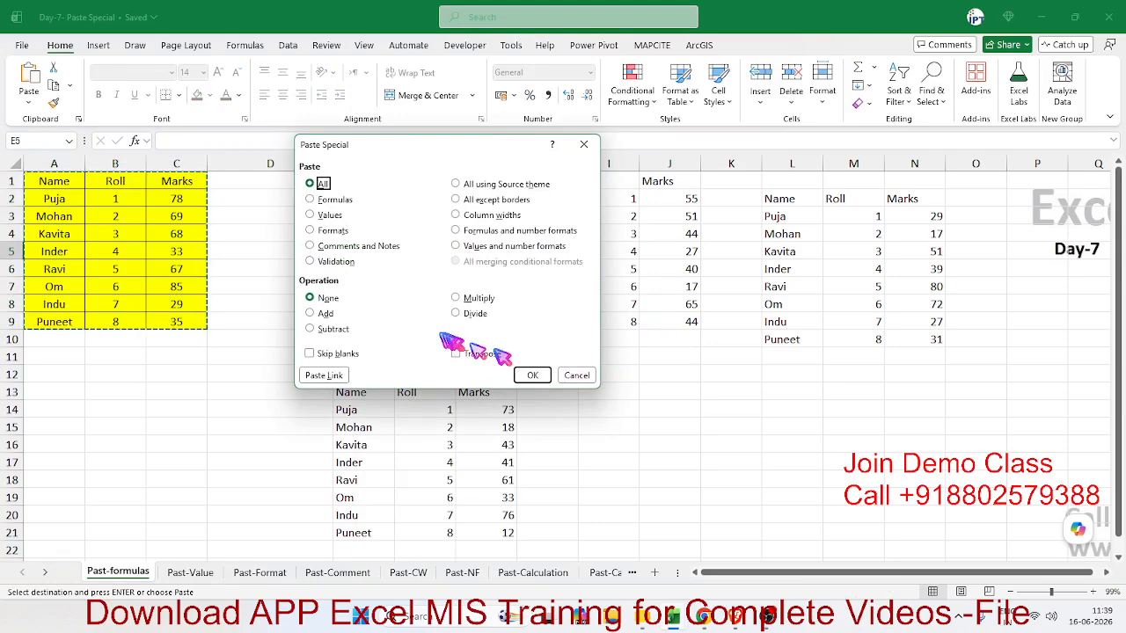
left_click(343, 201)
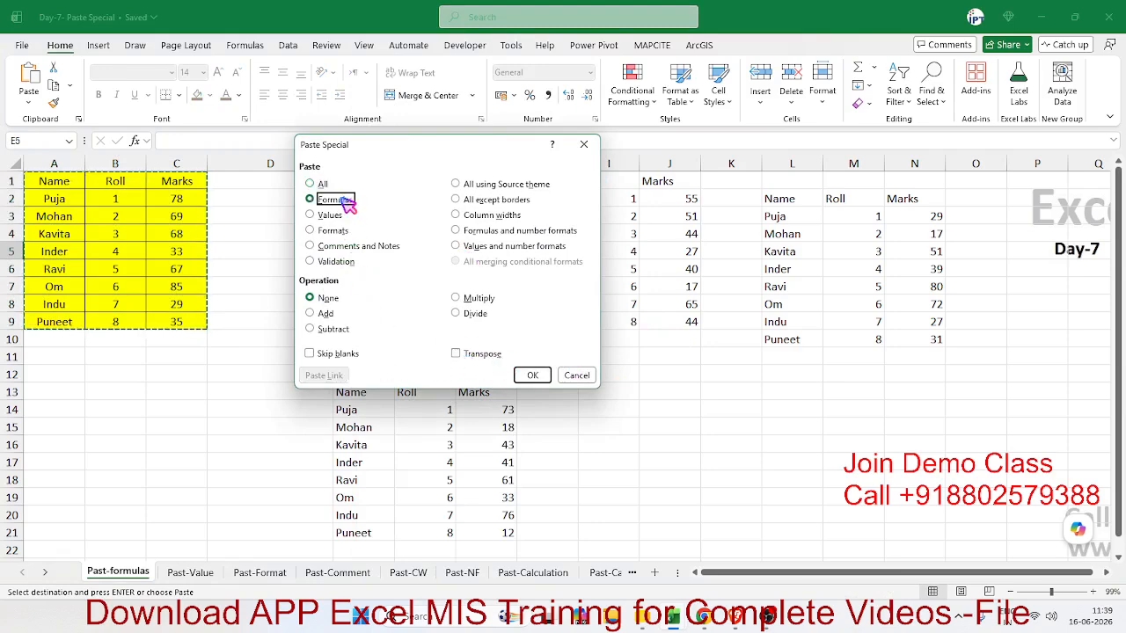
key("Escape")
- Switch to the Past-Value sheet, copy A1:C7 and inspect the Values option of Paste Special at K3 without pasting
left_click(191, 573)
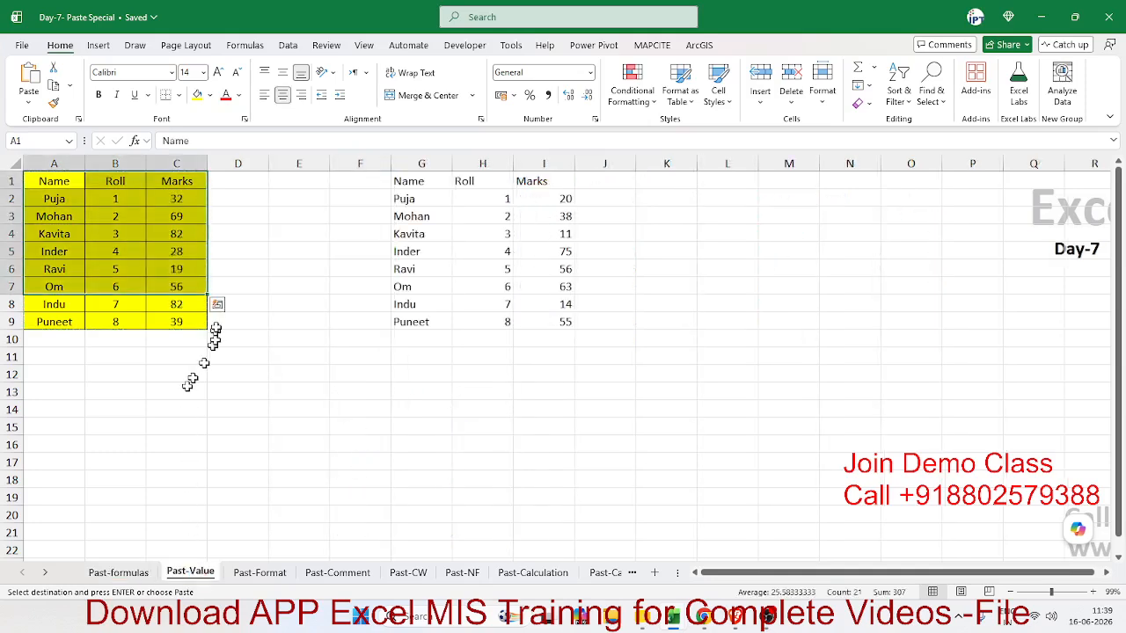
right_click(643, 224)
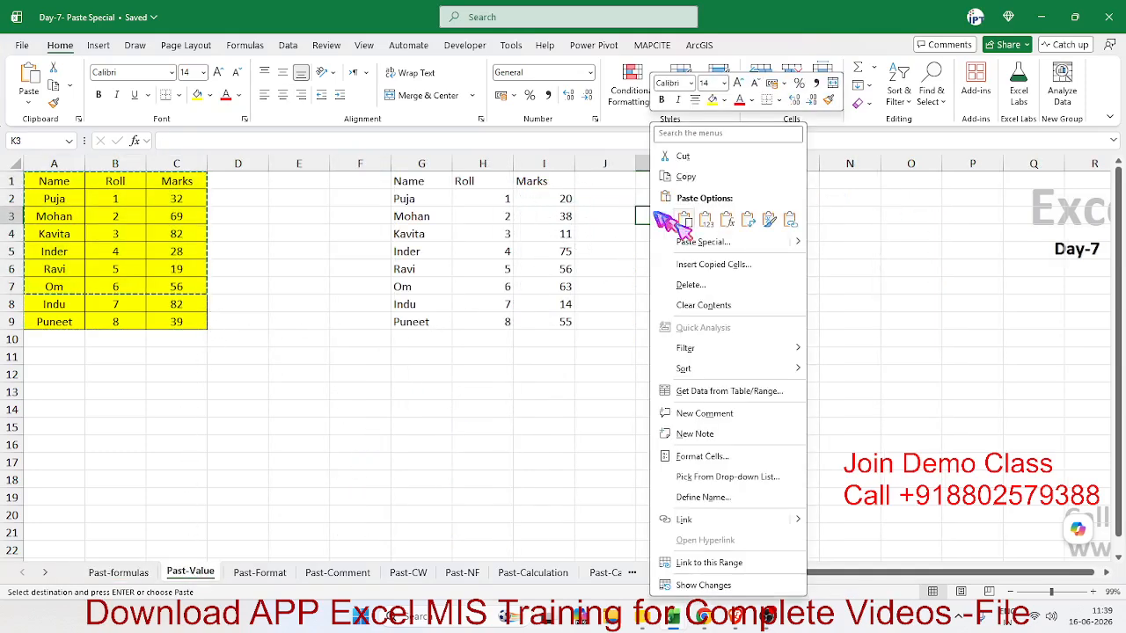
left_click(698, 246)
left_click(574, 219)
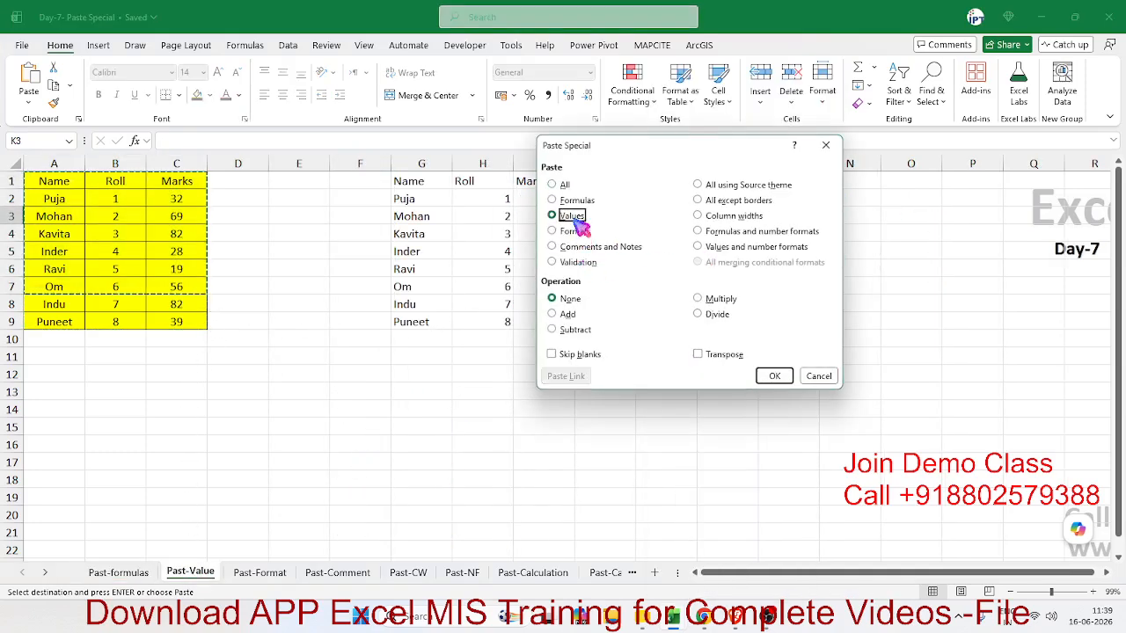
key("Escape")
- Switch to the Past-Format sheet and paste the copied cells over the table at A1
left_click(266, 577)
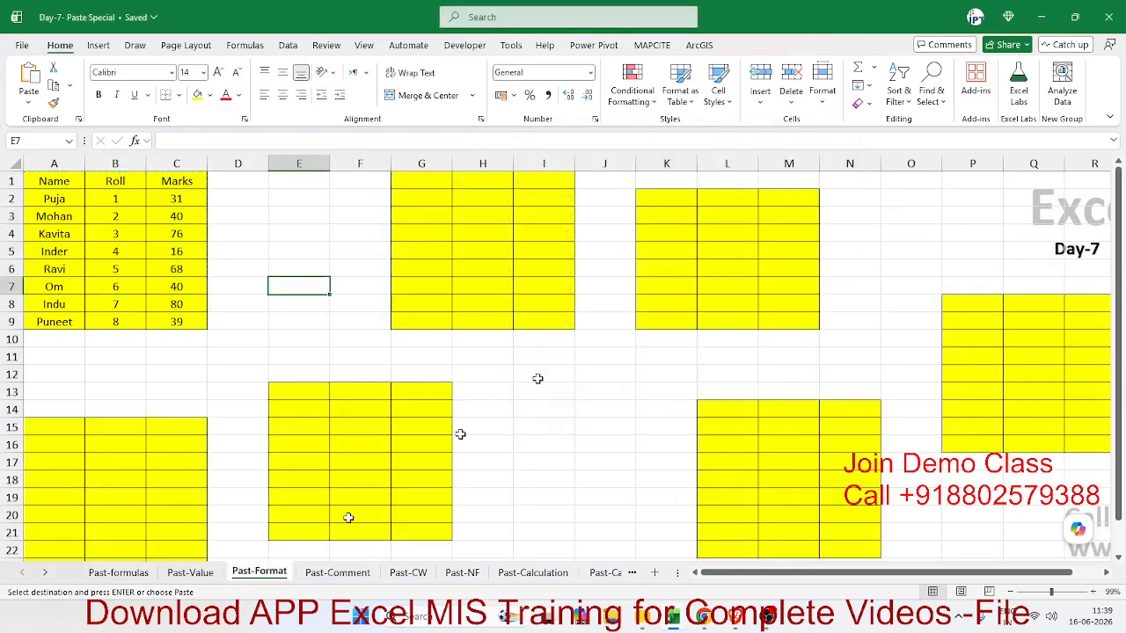
left_click(539, 376)
left_click_drag(203, 327, 57, 192)
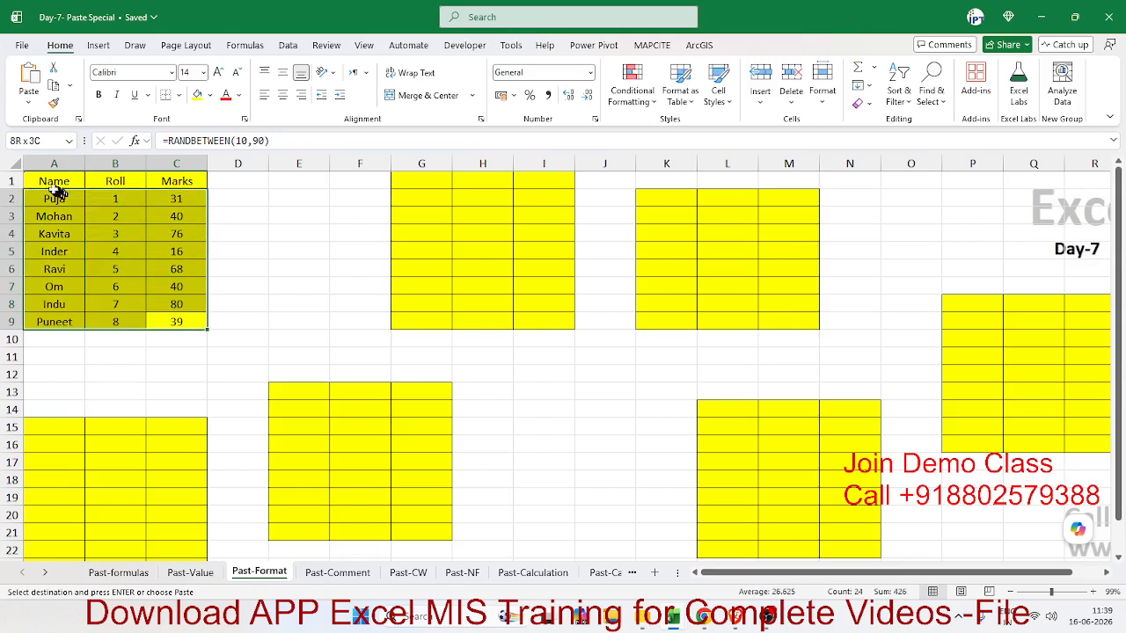
key("ctrl+v")
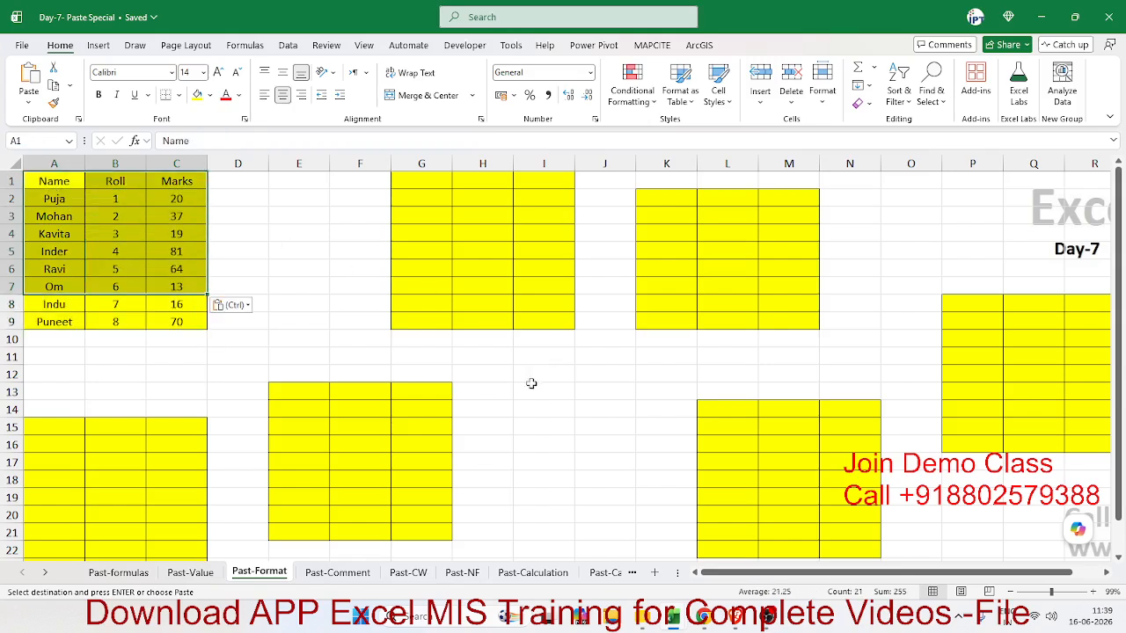
- Copy A1:C7 and paste it at I13 using Paste Special with Formats
right_click(528, 386)
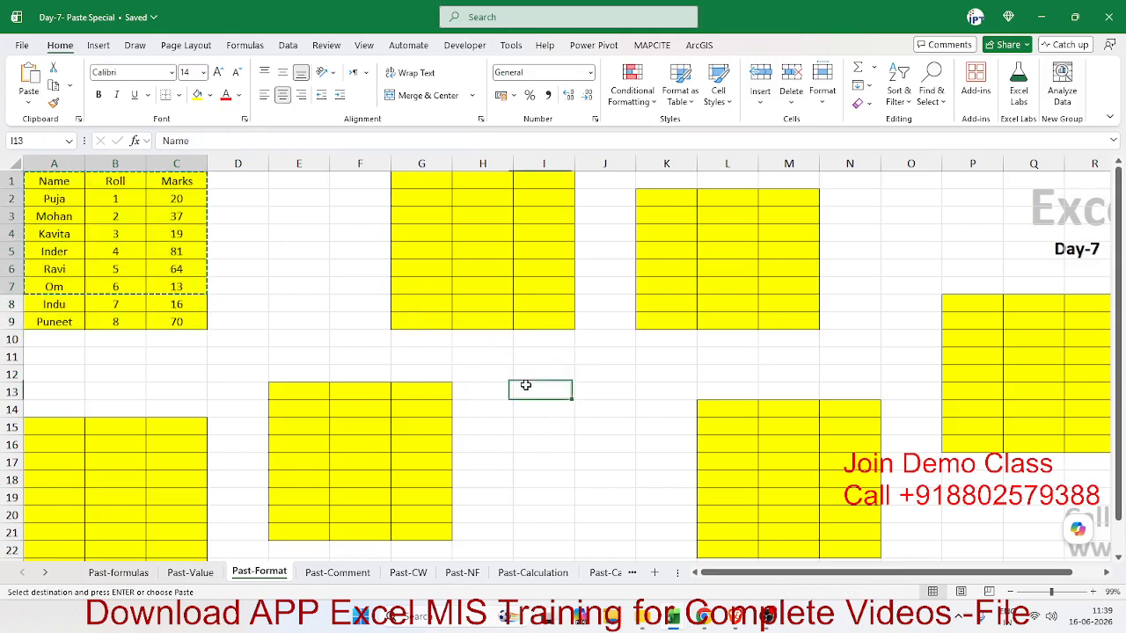
left_click(587, 247)
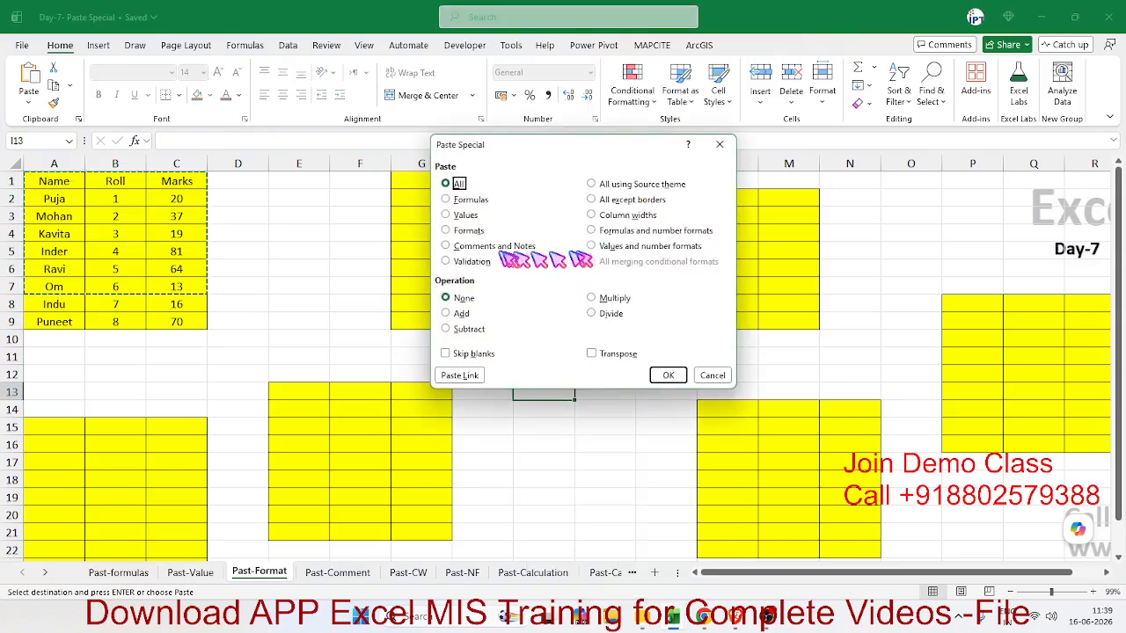
left_click(468, 230)
left_click(669, 375)
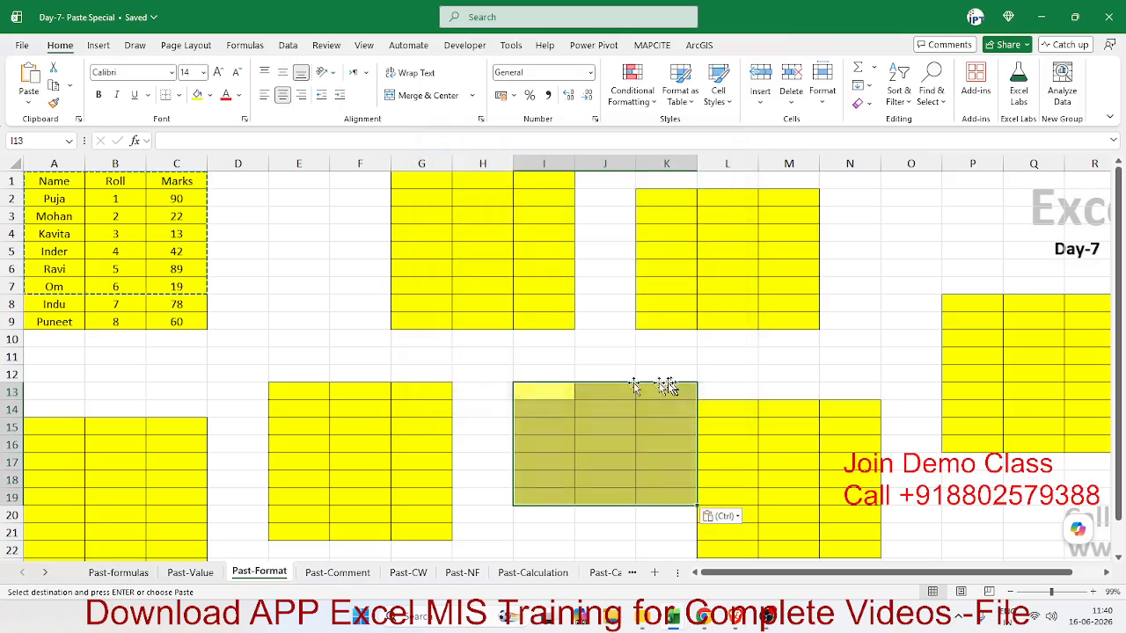
left_click(460, 359)
- Apply the formatting of the table in A1:C9 to the range starting at E30 with Format Painter
left_click_drag(195, 317, 63, 202)
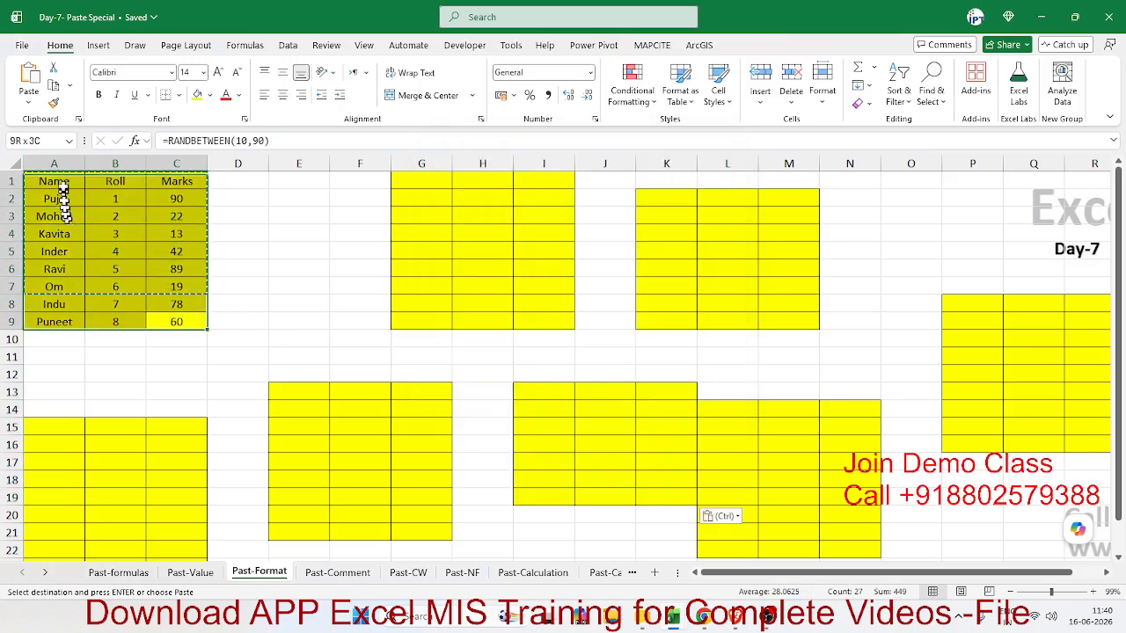
left_click(53, 102)
scroll(658, 321, "down", 6)
left_click(297, 370)
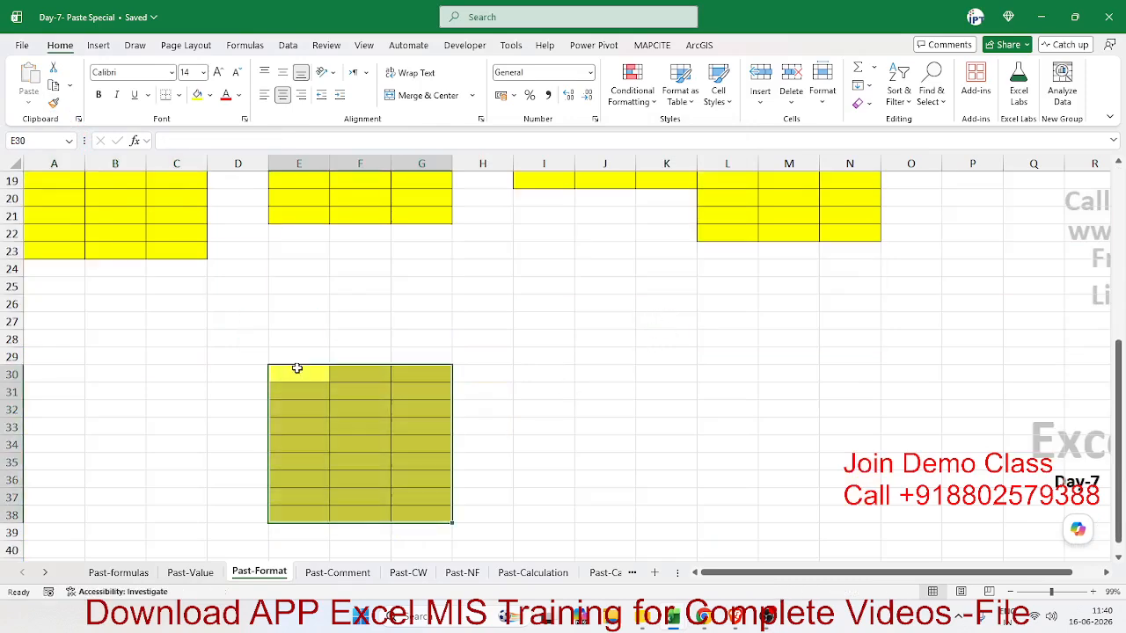
- Keep Format Painter active to apply the A1:C9 formatting to ranges starting at I30, L30, P30 and B30, and turn it off
scroll(297, 370, "up", 6)
left_click_drag(180, 322, 26, 176)
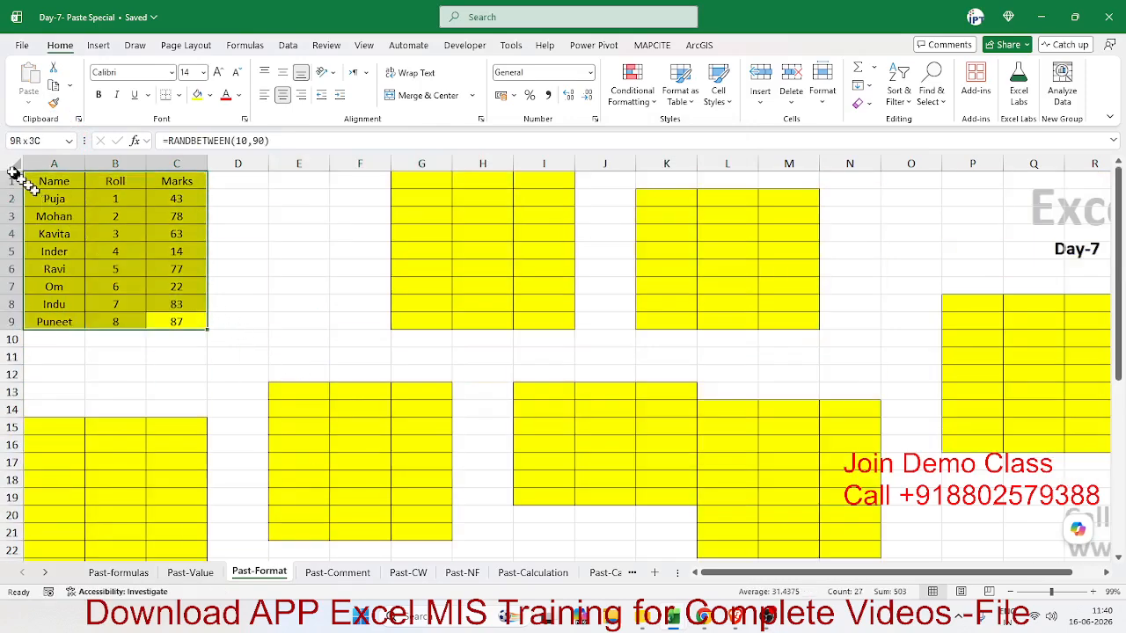
left_click(55, 103)
scroll(492, 290, "down", 6)
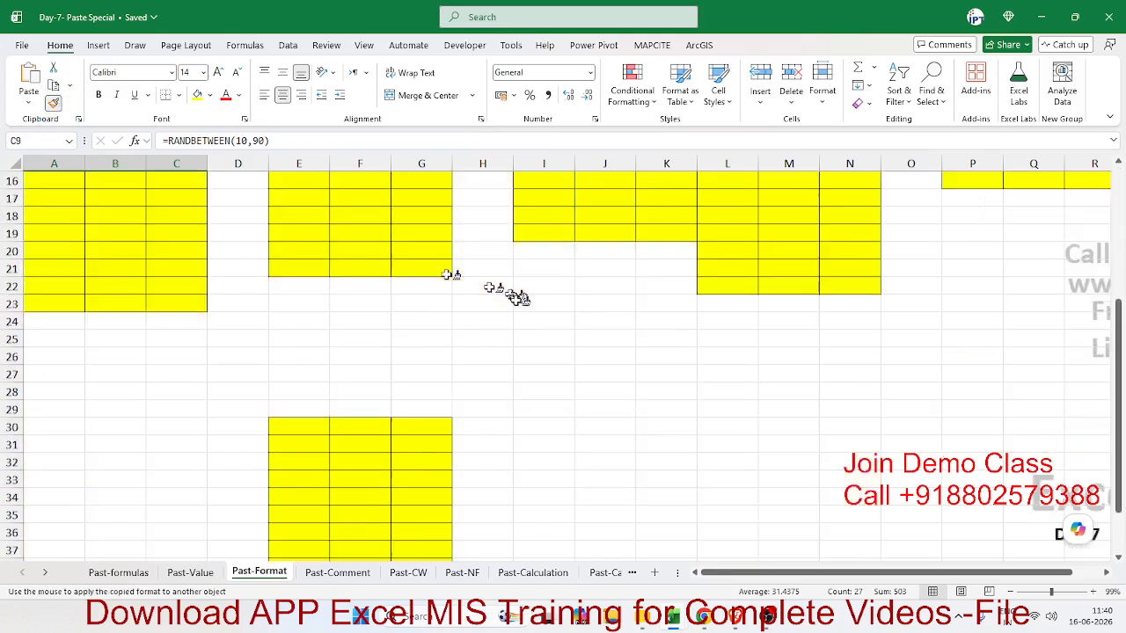
left_click(570, 378)
left_click(735, 376)
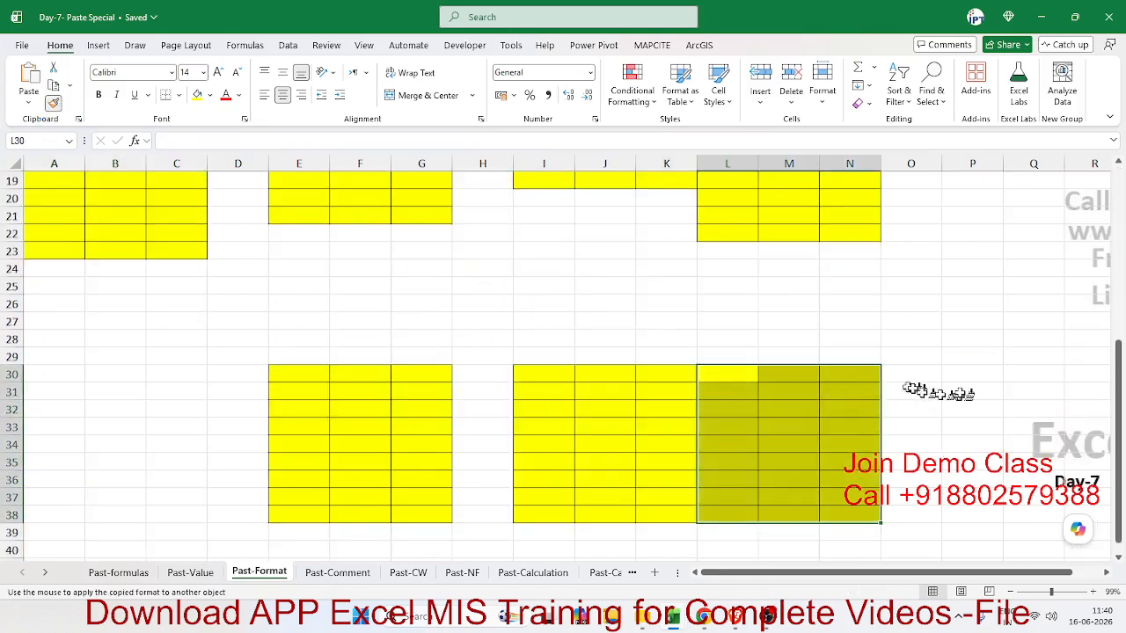
left_click(955, 377)
left_click(91, 373)
scroll(94, 372, "up", 6)
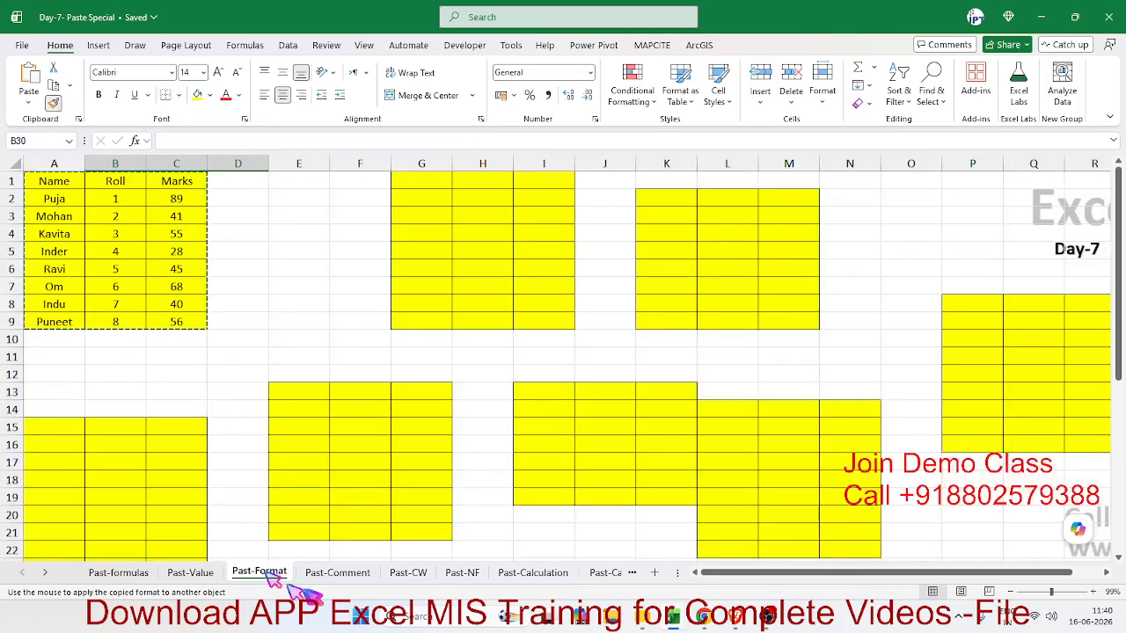
left_click(52, 103)
scroll(108, 186, "down", 6)
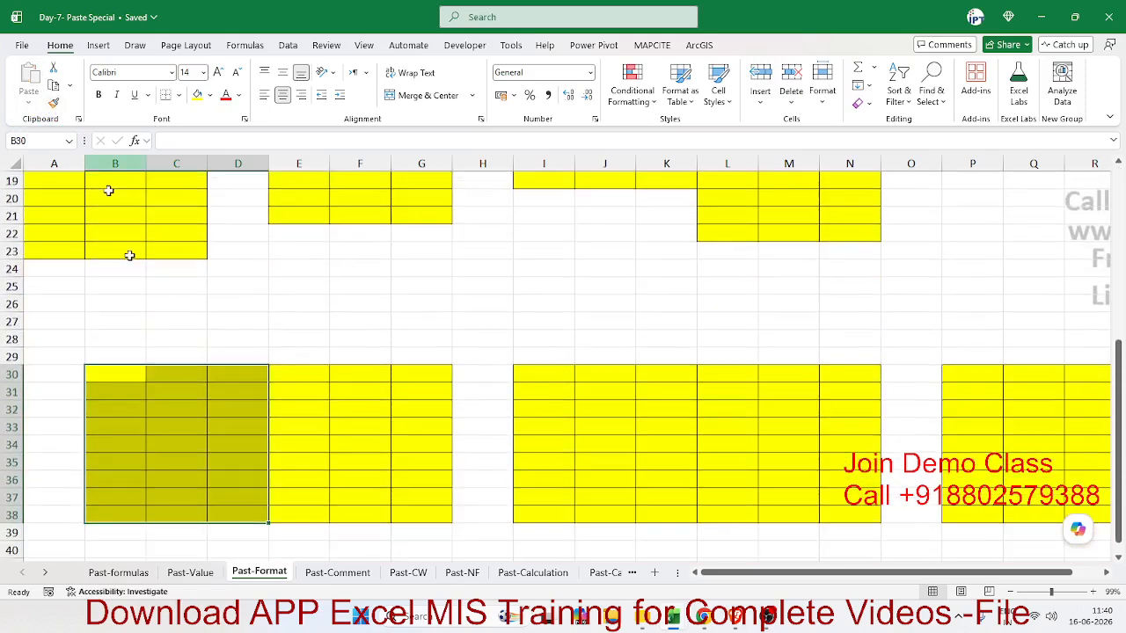
- On the Past-Comment sheet, copy the Marks header in C1 and paste it onto C2:C8 using Paste Special with Comments and Notes
left_click(337, 573)
left_click(299, 444)
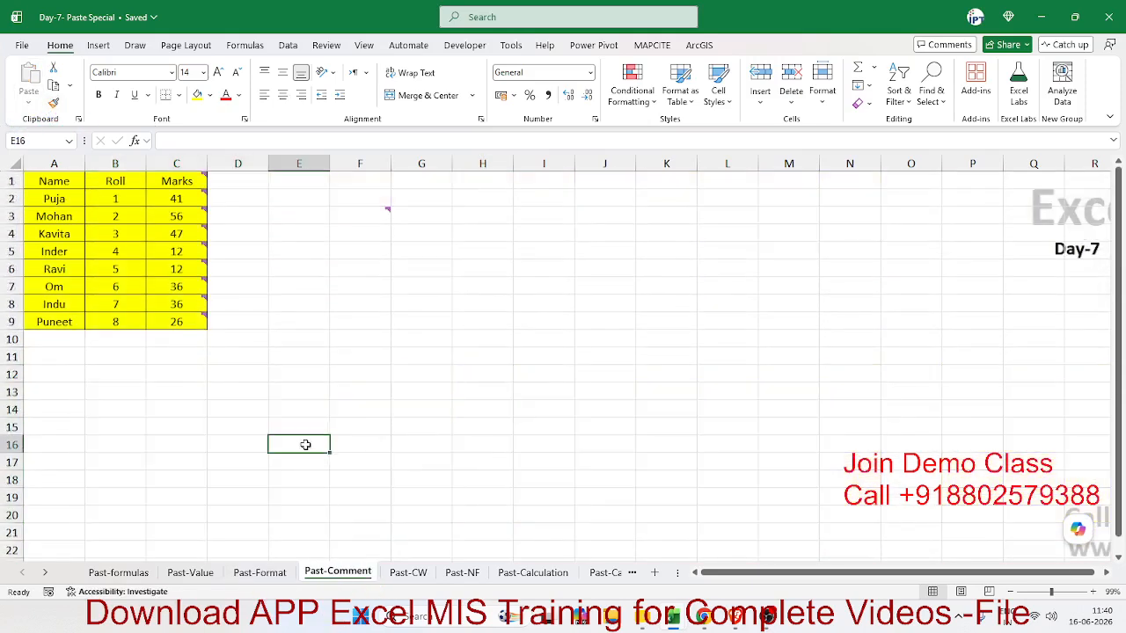
left_click(194, 182)
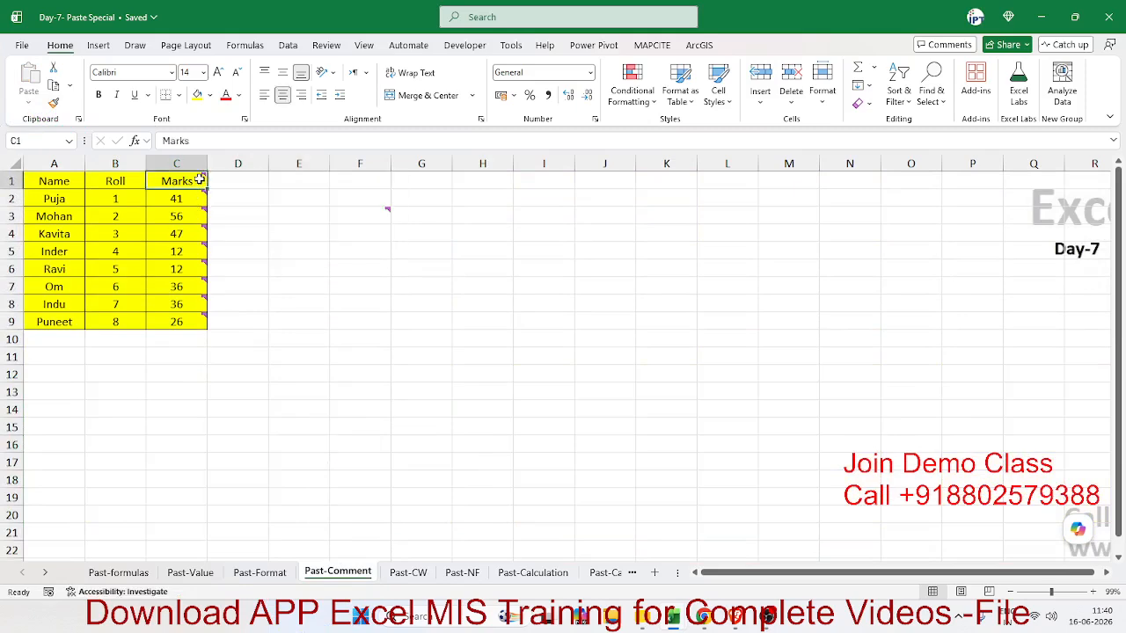
key("ctrl+c")
left_click_drag(195, 201, 195, 314)
right_click(195, 314)
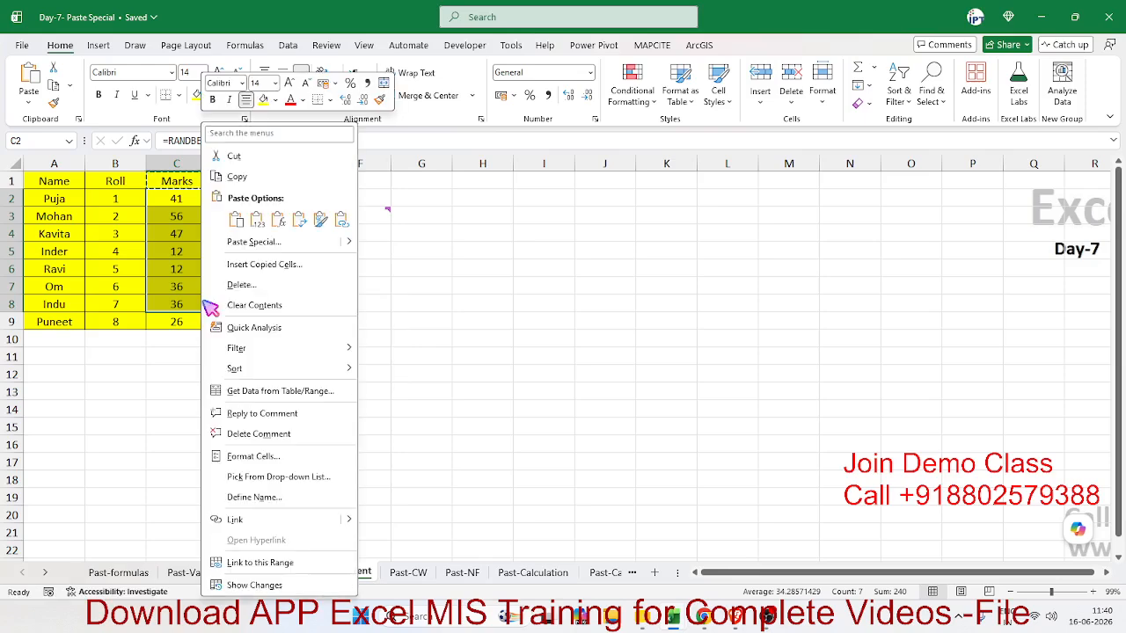
left_click(281, 242)
left_click(154, 246)
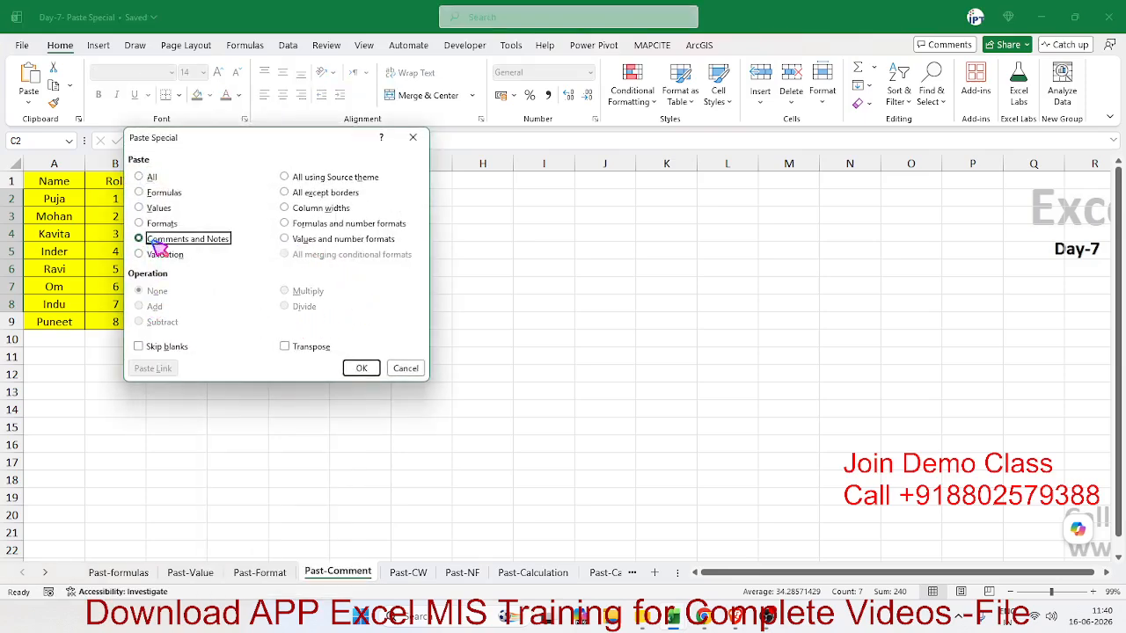
left_click(360, 368)
- On the Past-CW sheet, copy the table in A1:C9 and paste it at R1 keeping the source column widths
left_click(418, 573)
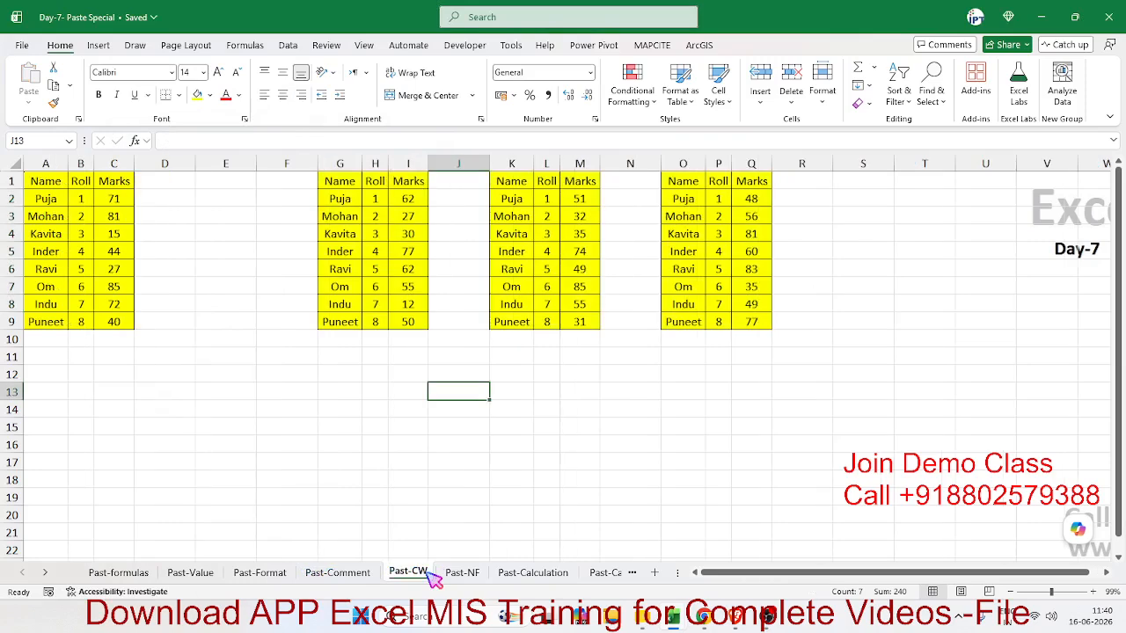
left_click_drag(118, 317, 18, 178)
key("ctrl+c")
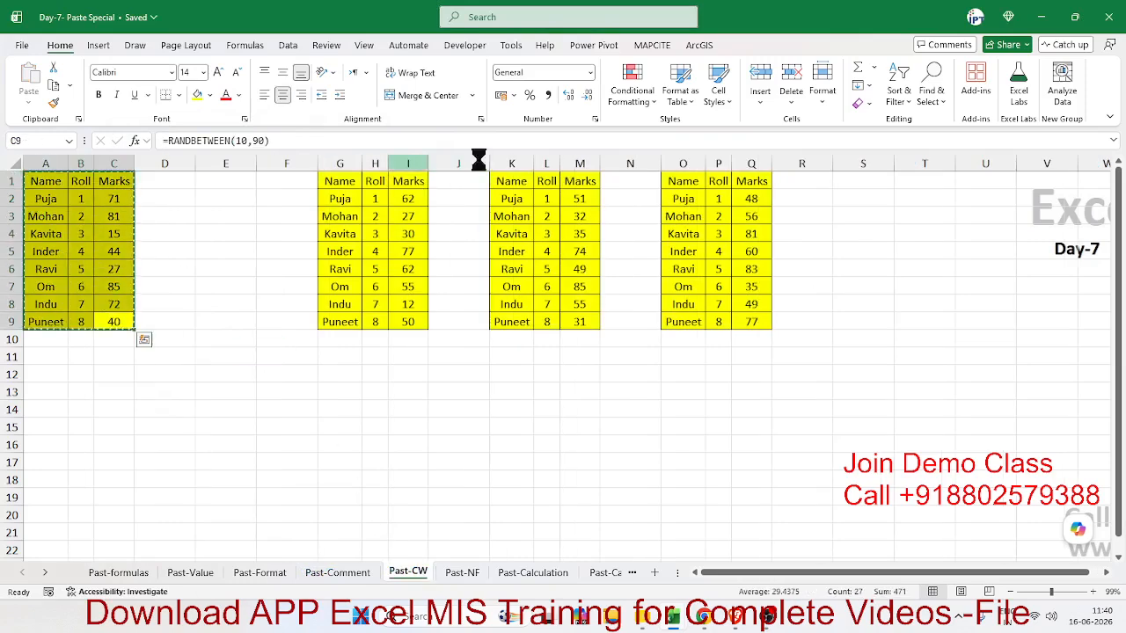
right_click(802, 180)
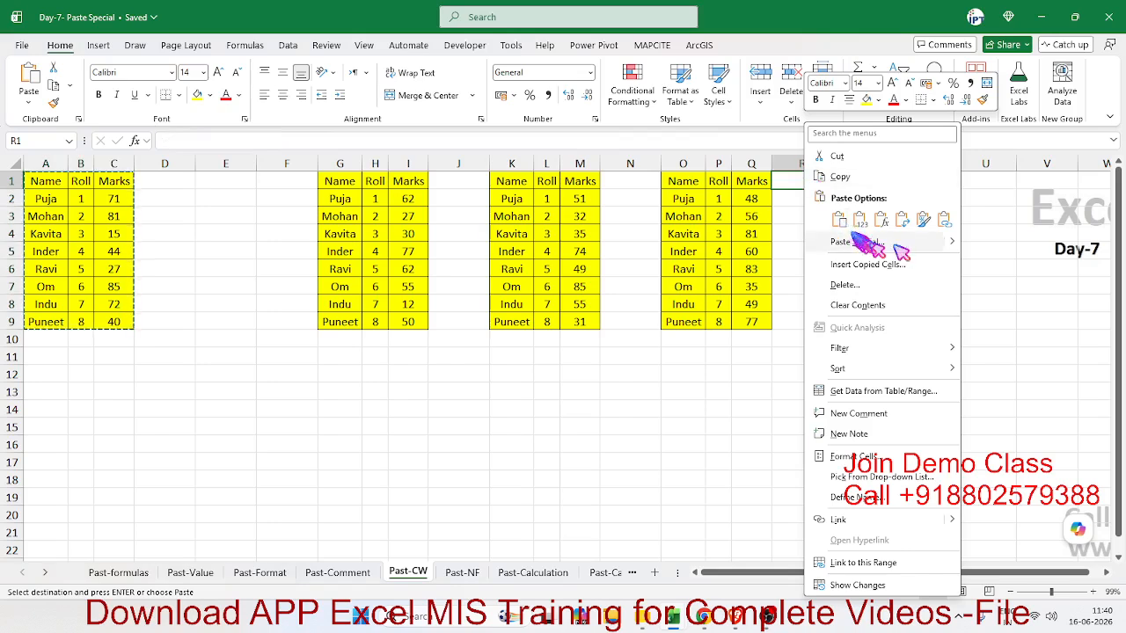
mouse_move(950, 244)
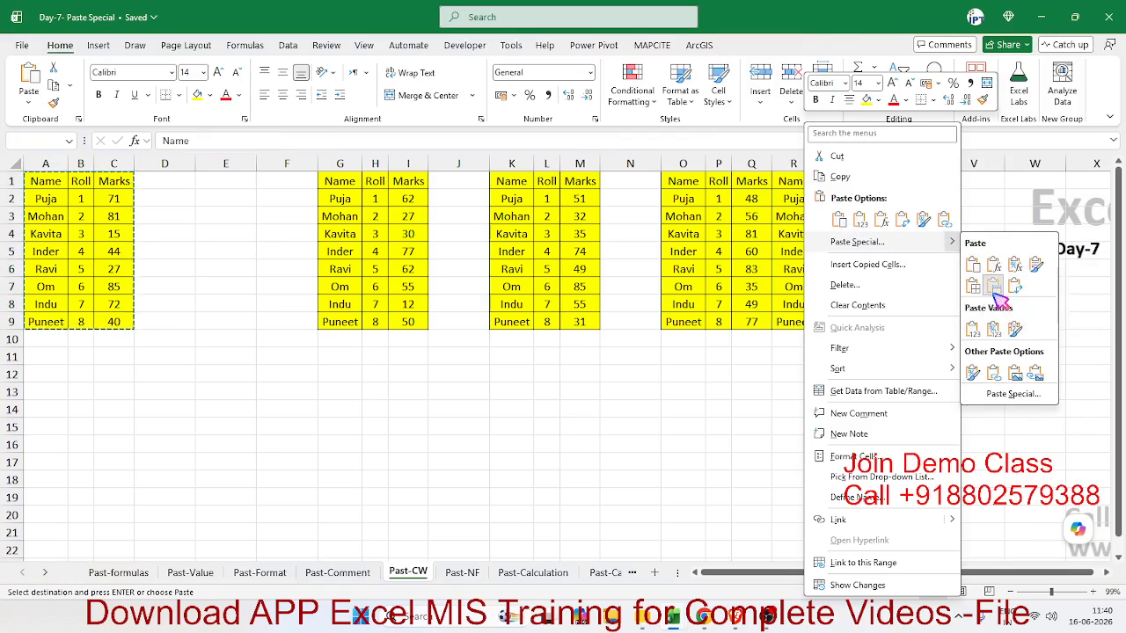
left_click(995, 292)
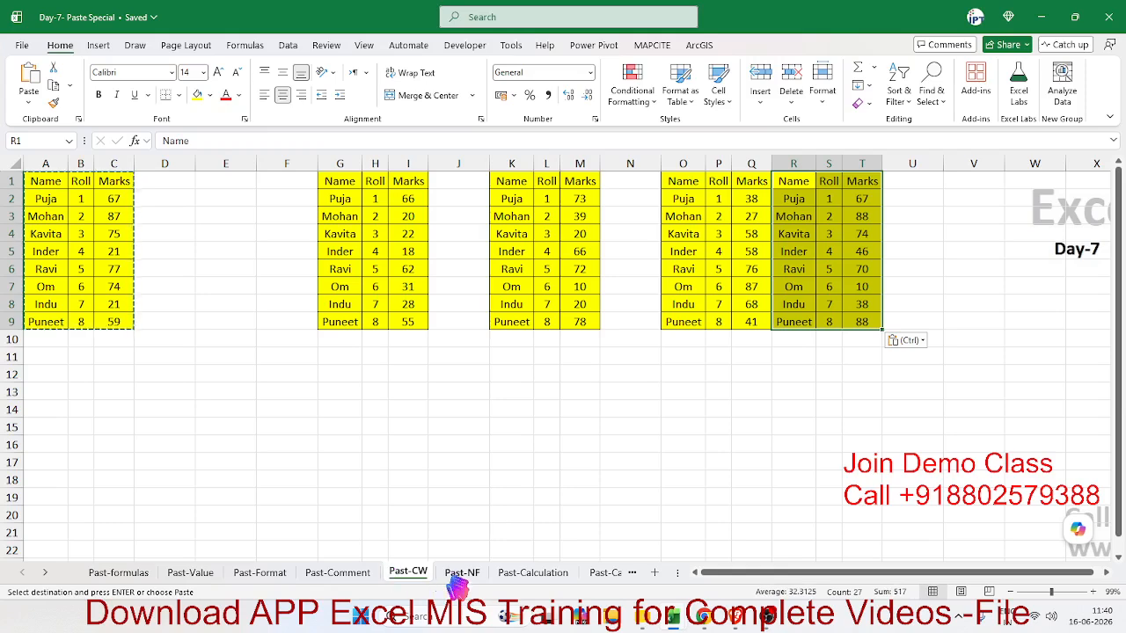
- On the Past-NF sheet, copy the dates in D1:D9 and paste them at K1 with Paste Special as Values and number formats
left_click(462, 572)
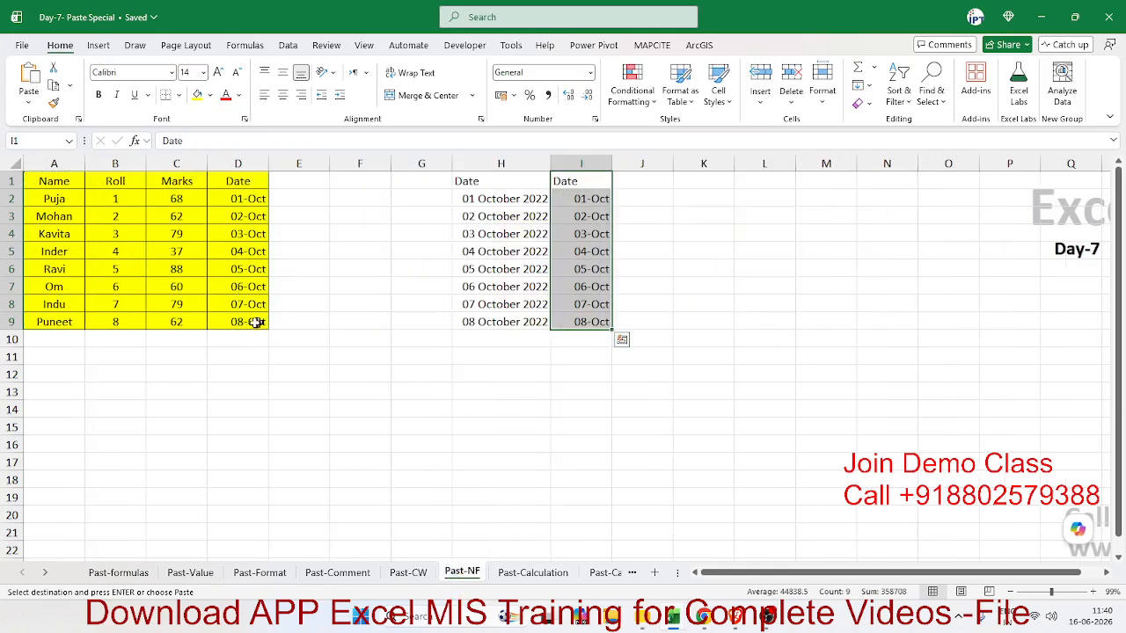
left_click_drag(255, 322, 236, 180)
key("ctrl+c")
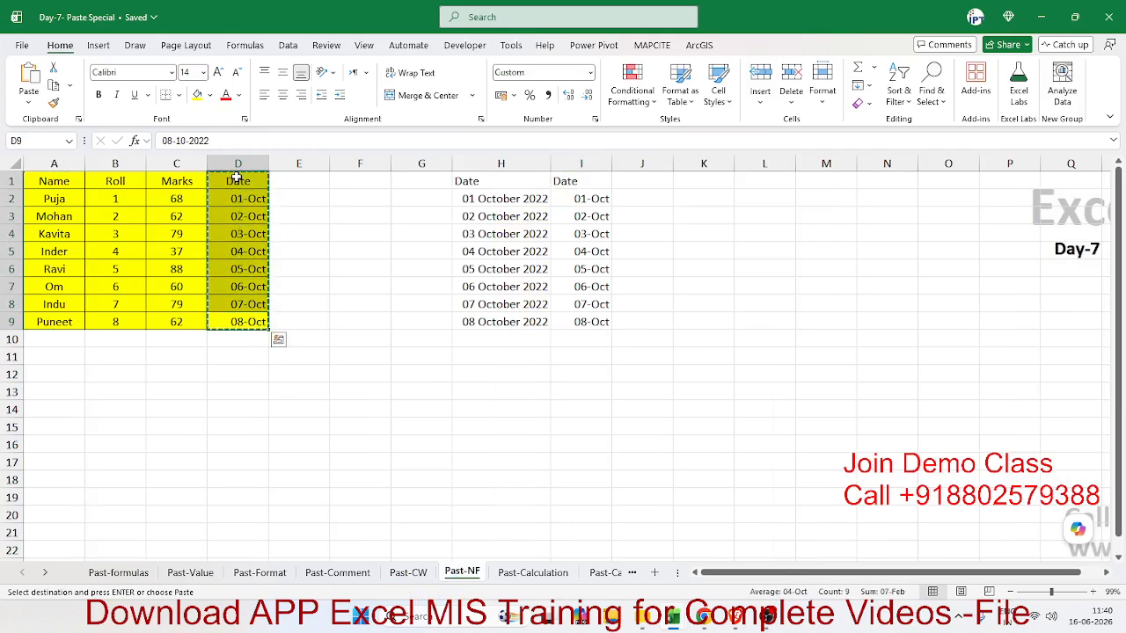
left_click(709, 180)
right_click(709, 180)
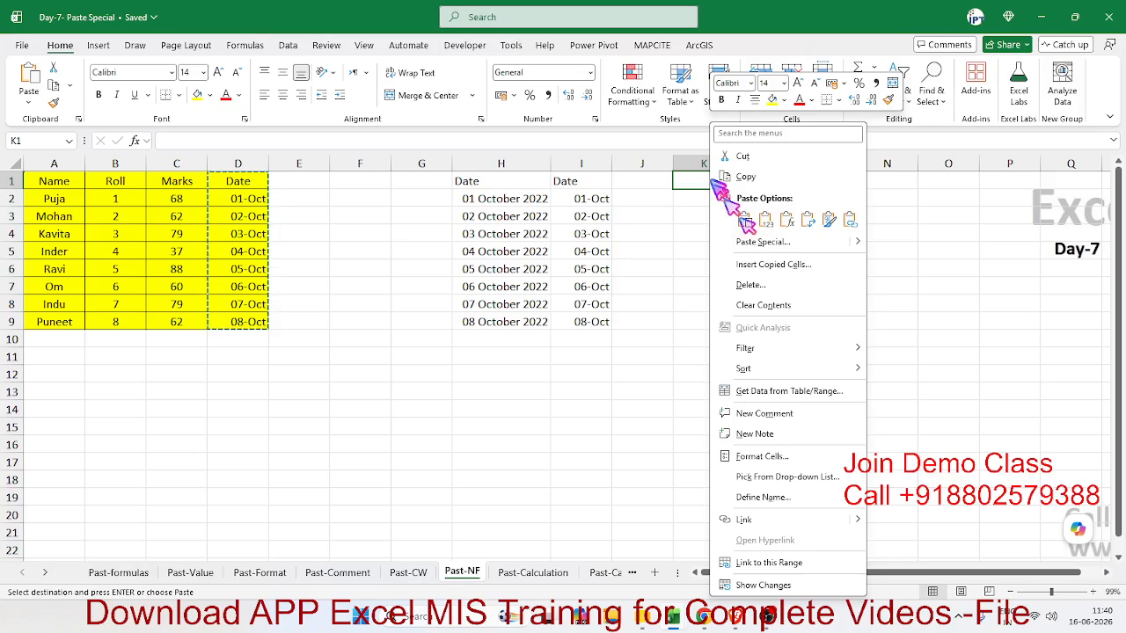
left_click(762, 243)
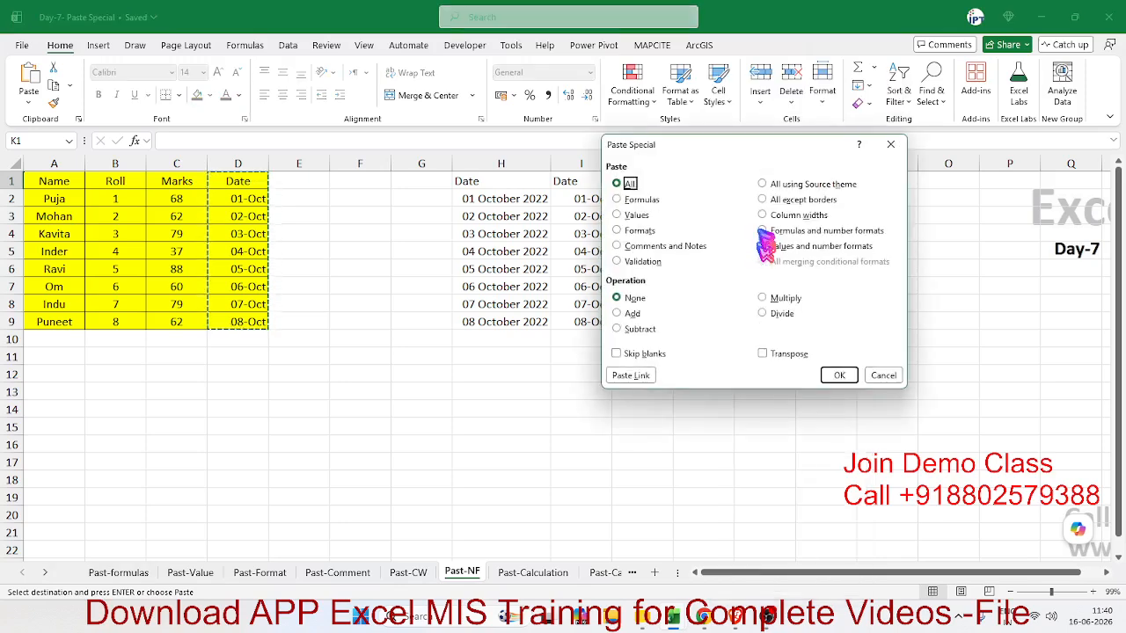
left_click(763, 231)
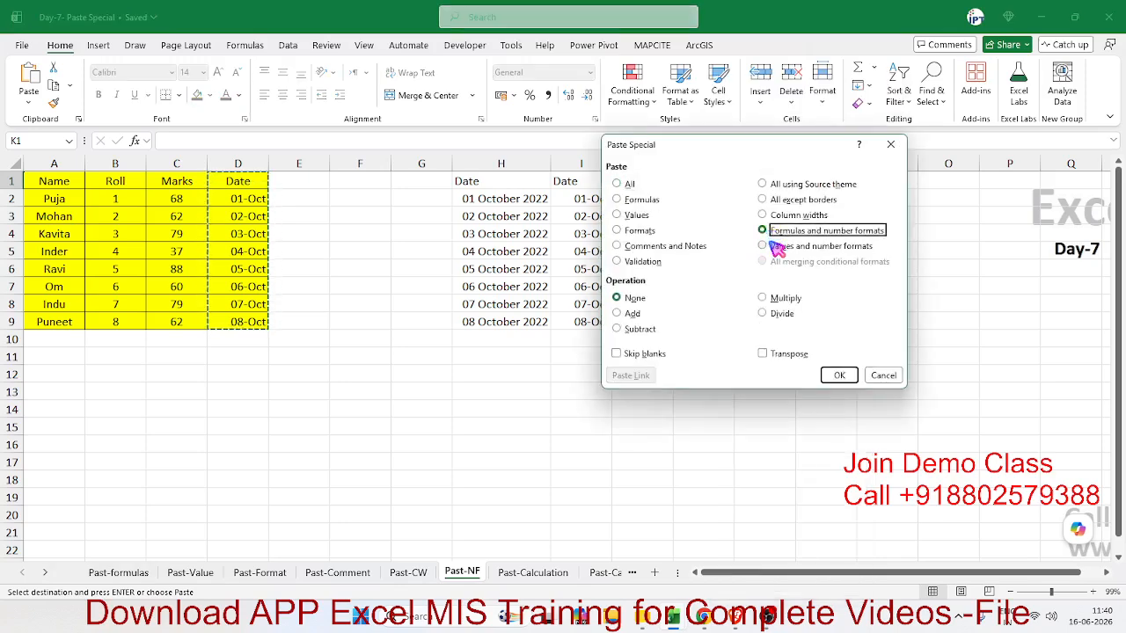
left_click(763, 246)
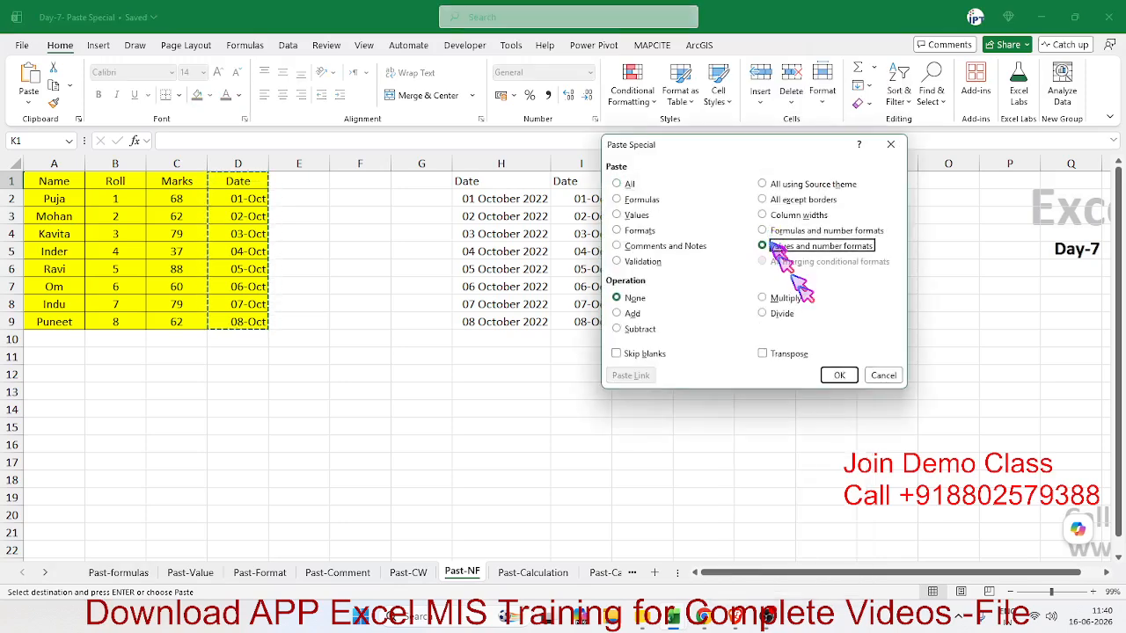
left_click(839, 376)
- On the Past-Calculation sheet, enter 50 in cell I10 and 30 in cell L10
left_click(533, 572)
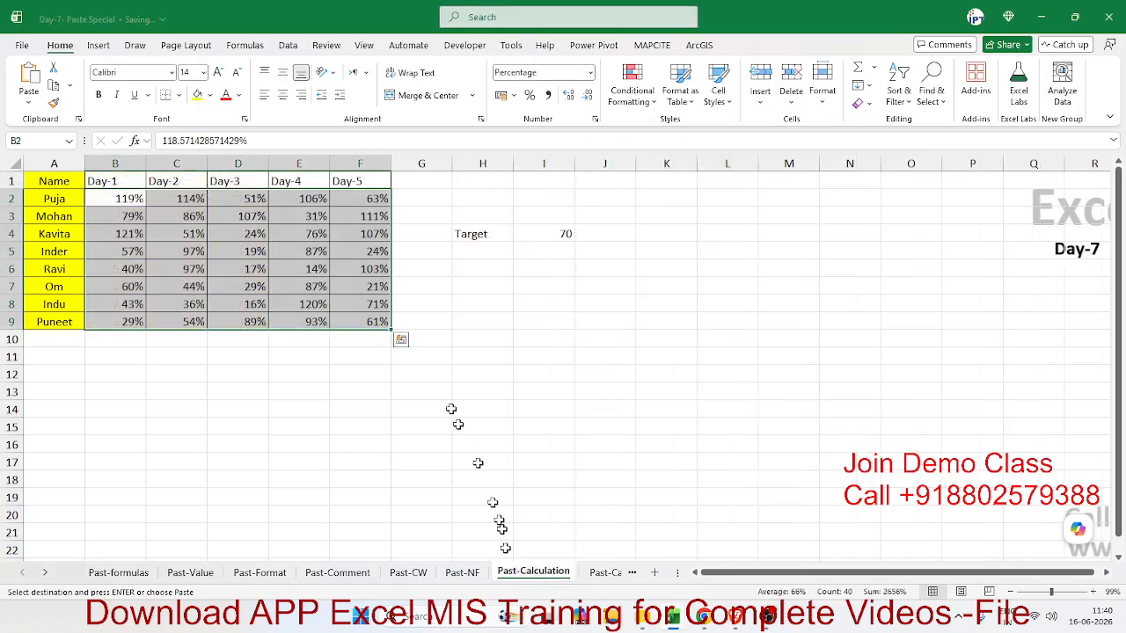
left_click(545, 338)
type("5")
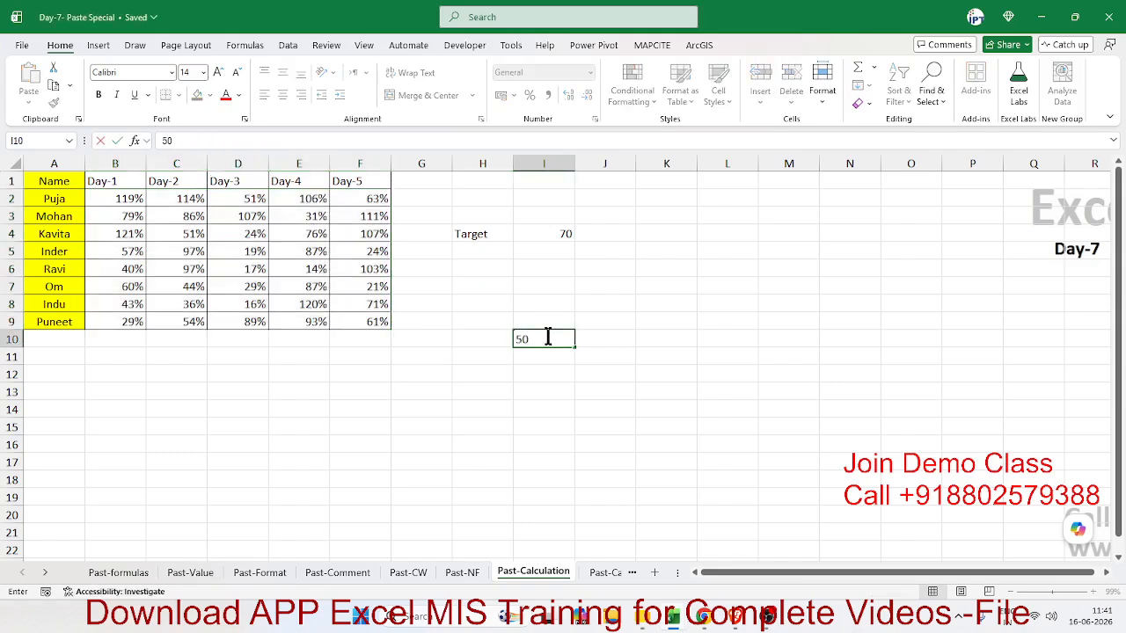
type("0")
key("Right")
key("Right")
key("Right")
type("30")
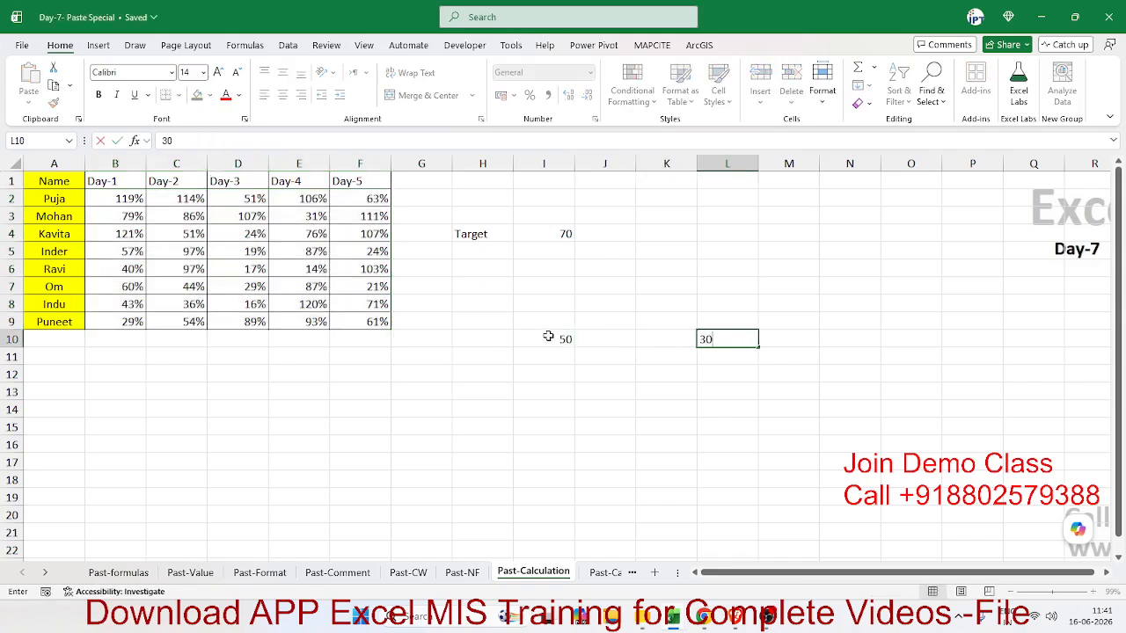
key("Return")
- Copy L10 and paste it onto I10 using Paste Special with the Multiply operation
left_click(727, 342)
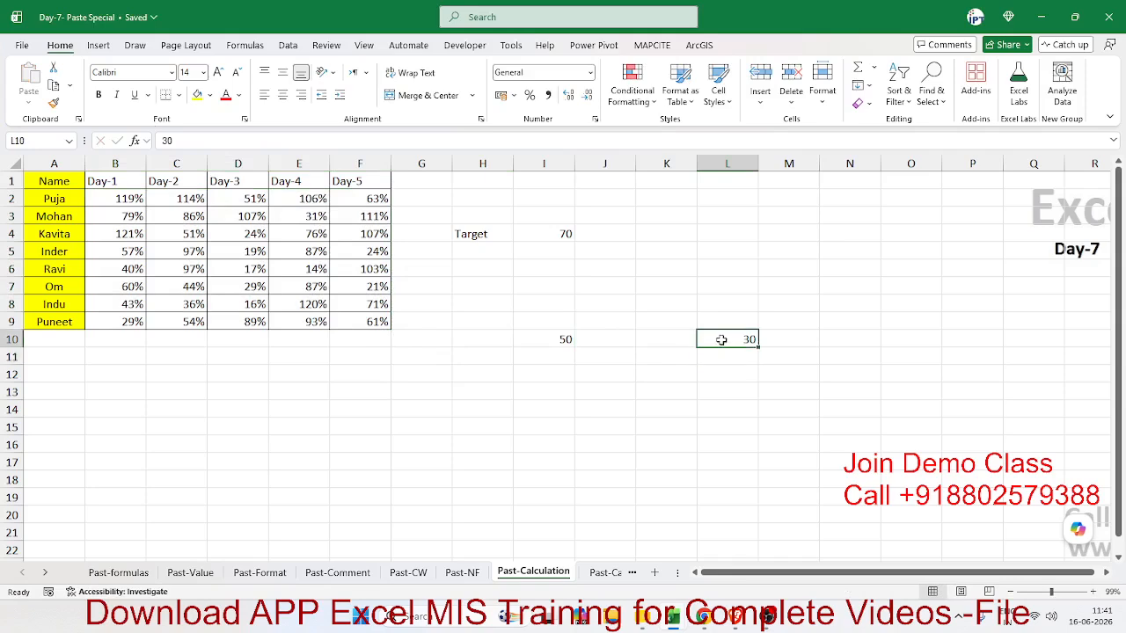
key("ctrl+c")
right_click(566, 340)
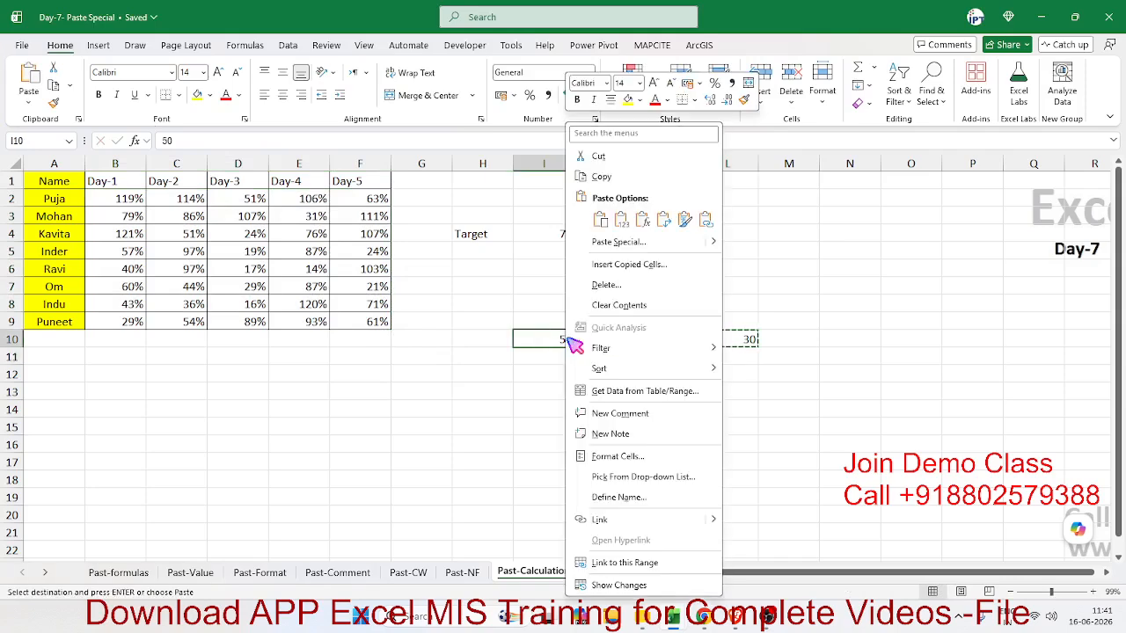
left_click(642, 245)
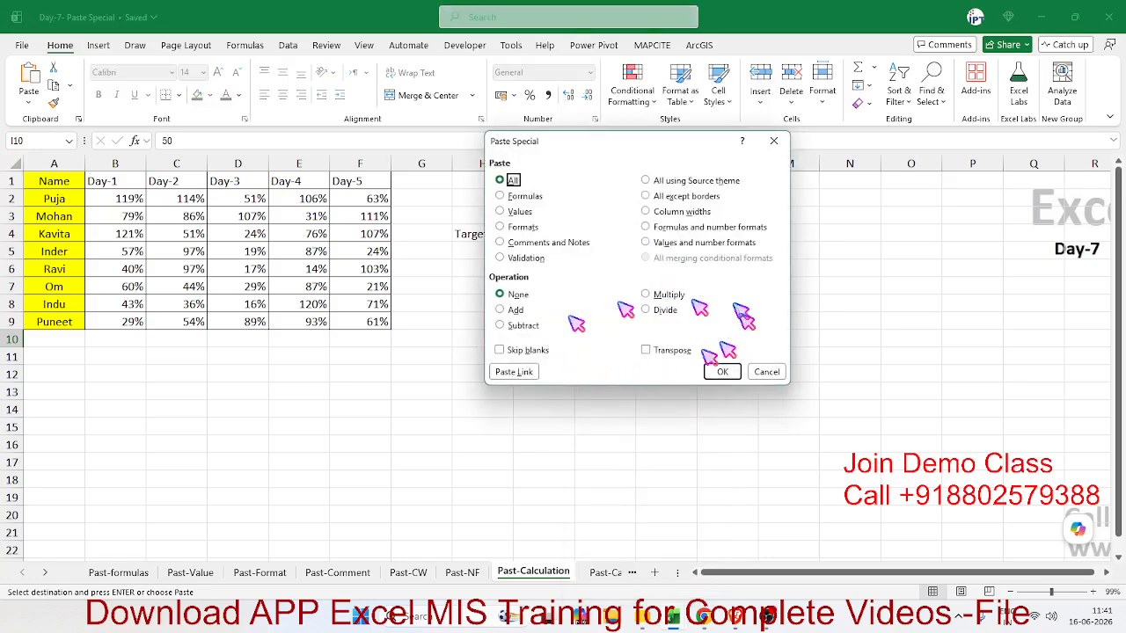
left_click(667, 296)
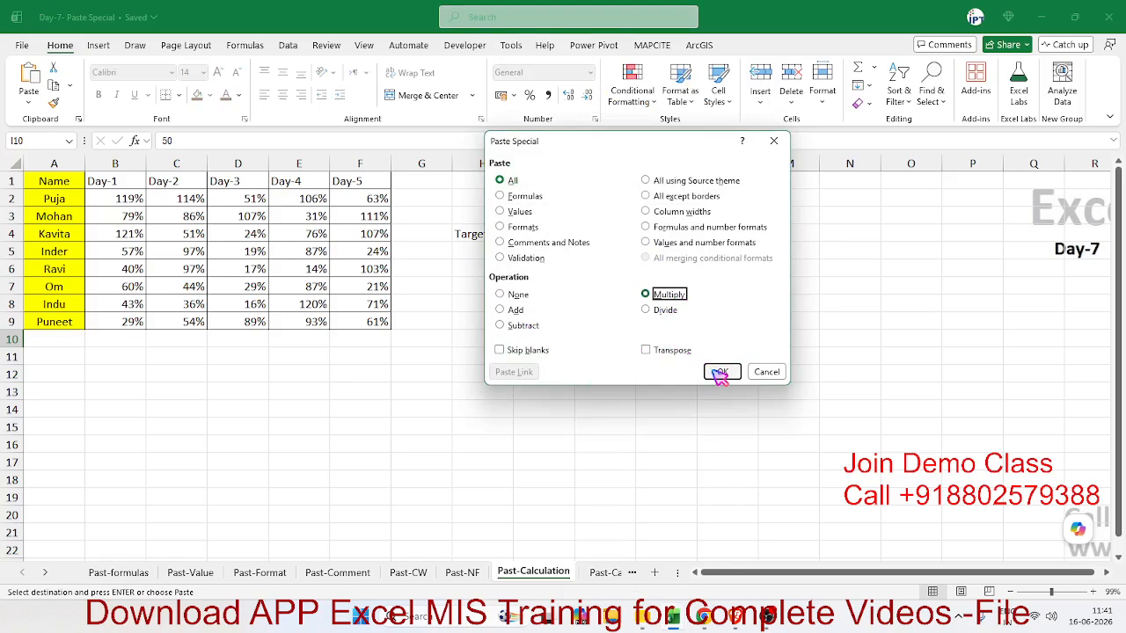
left_click(719, 373)
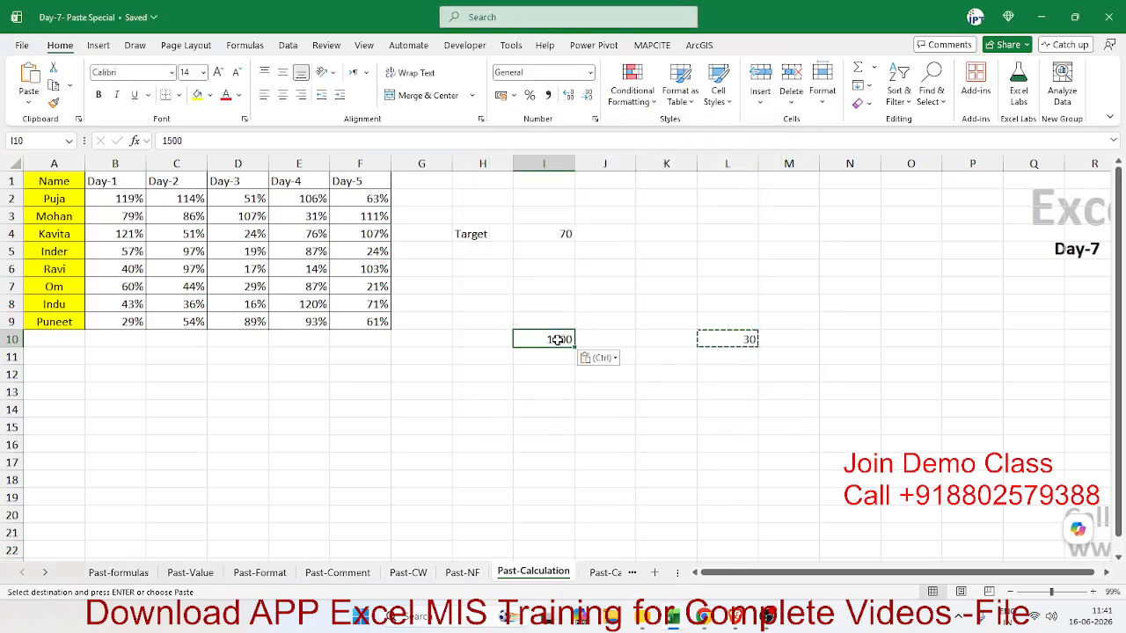
- Review the examples on the Past-Calculation (2), Past-SB and Past-Transpose sheets
left_click(610, 574)
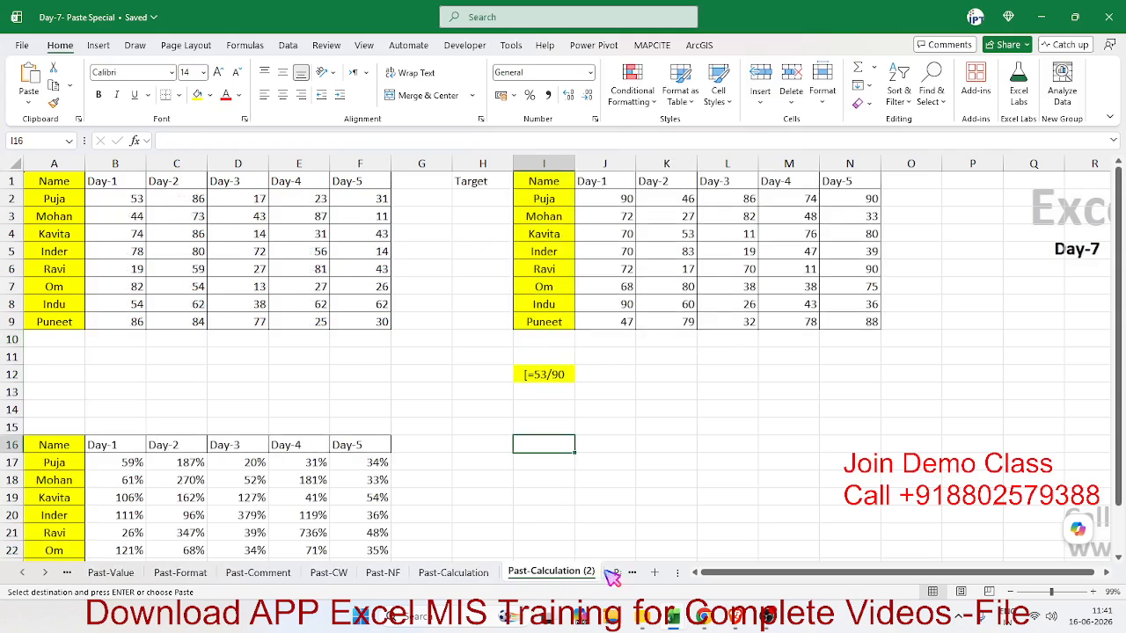
left_click(613, 573)
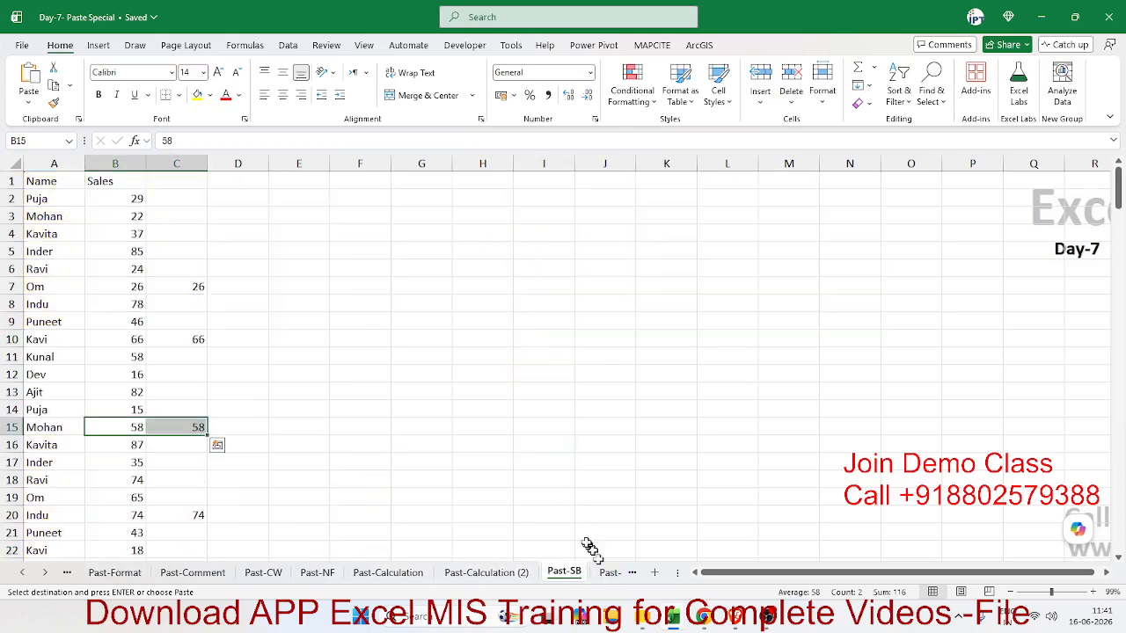
left_click(609, 574)
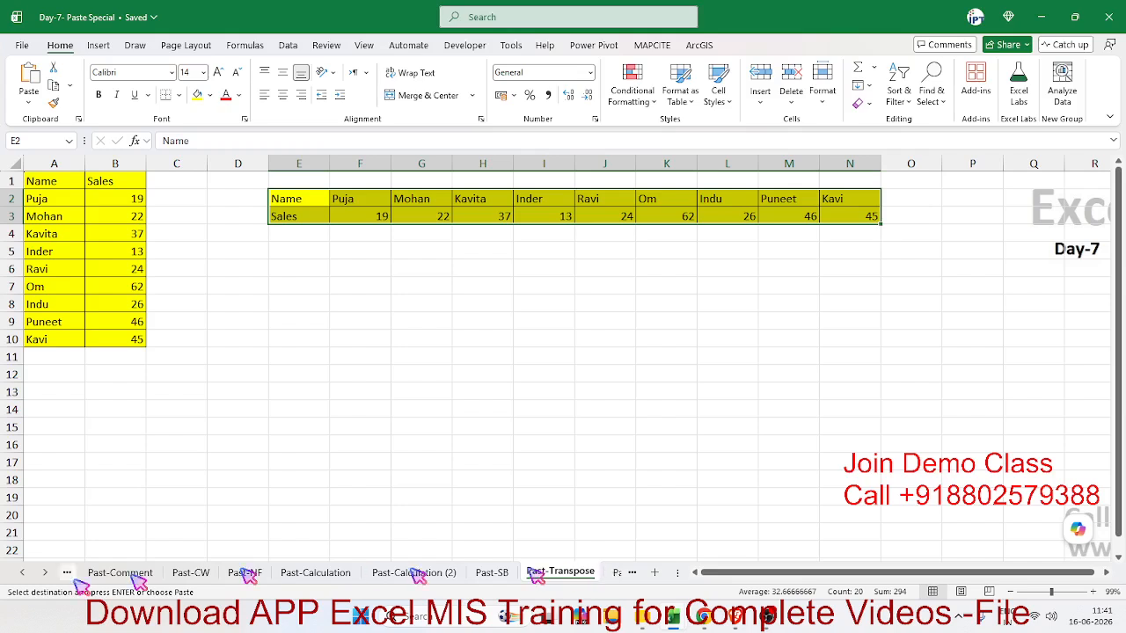
left_click(45, 573)
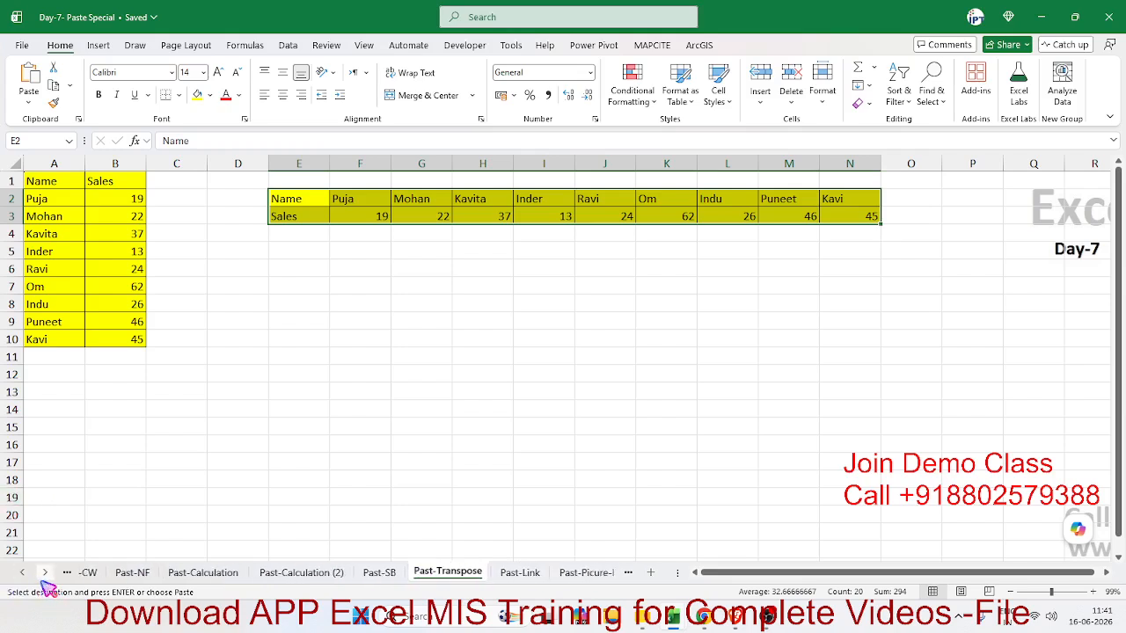
- On the Past-Picure-L (2) sheet, delete both existing table pictures beside the source table
left_click(598, 573)
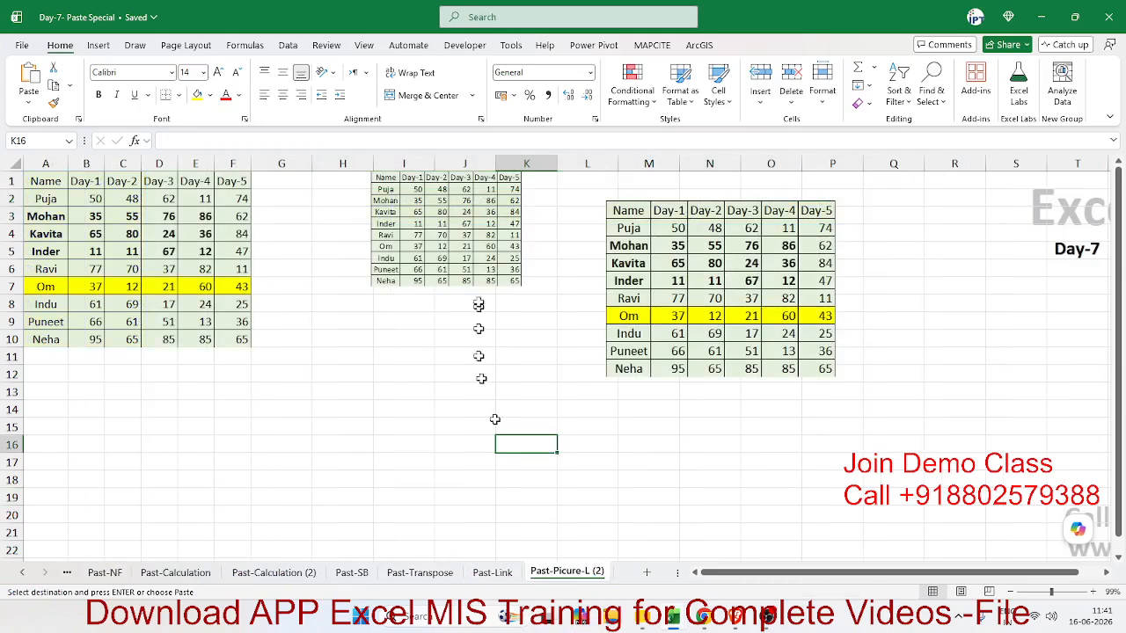
left_click(466, 268)
key("Delete")
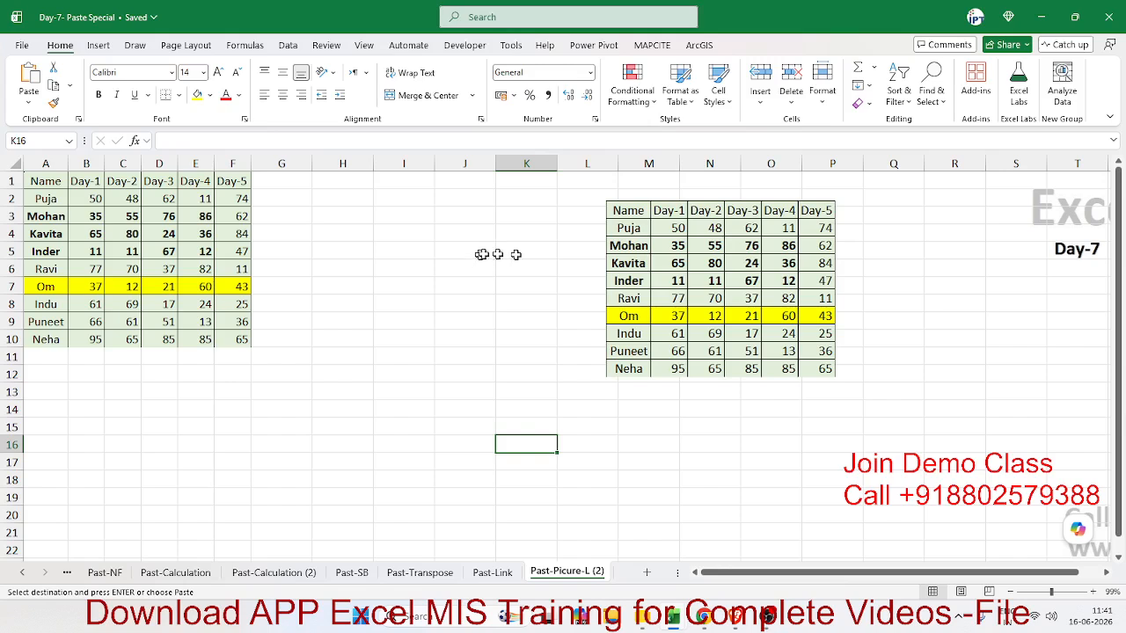
left_click(656, 266)
key("Delete")
left_click(466, 303)
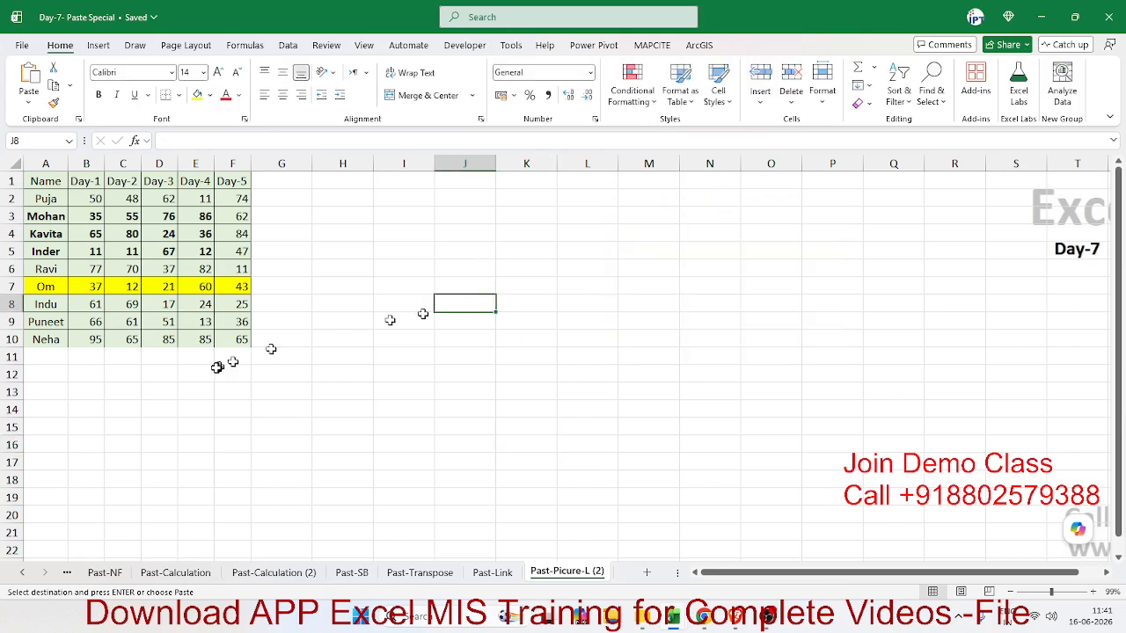
- Copy the table in A1:F10, paste it at K1 as a static picture, and move and shrink it to span about I1:K7
left_click_drag(242, 340, 53, 141)
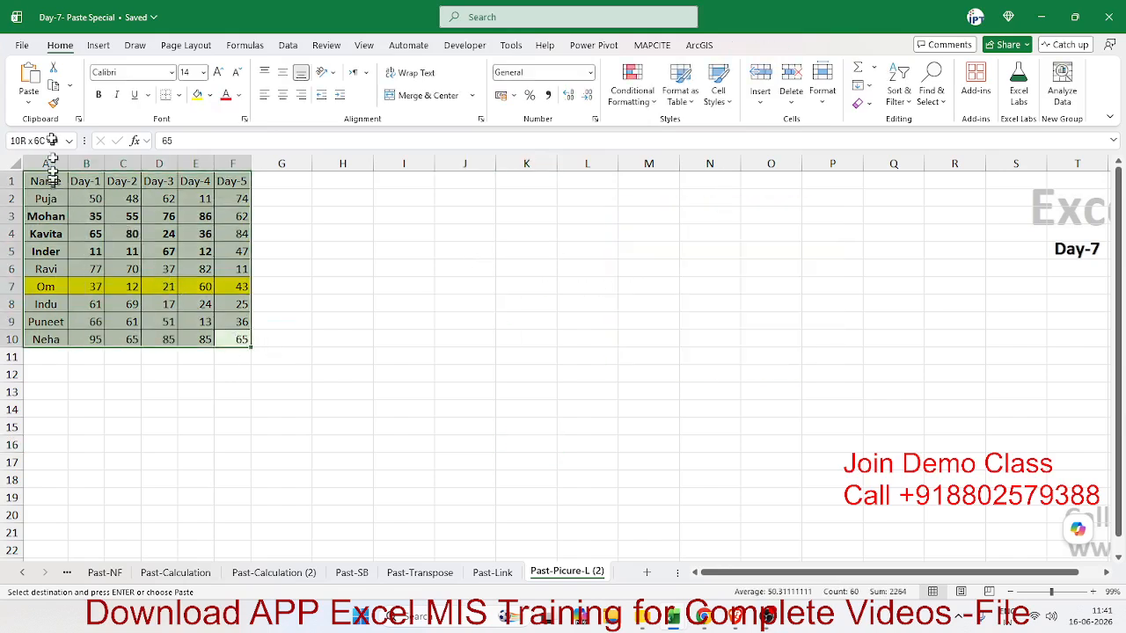
key("ctrl+c")
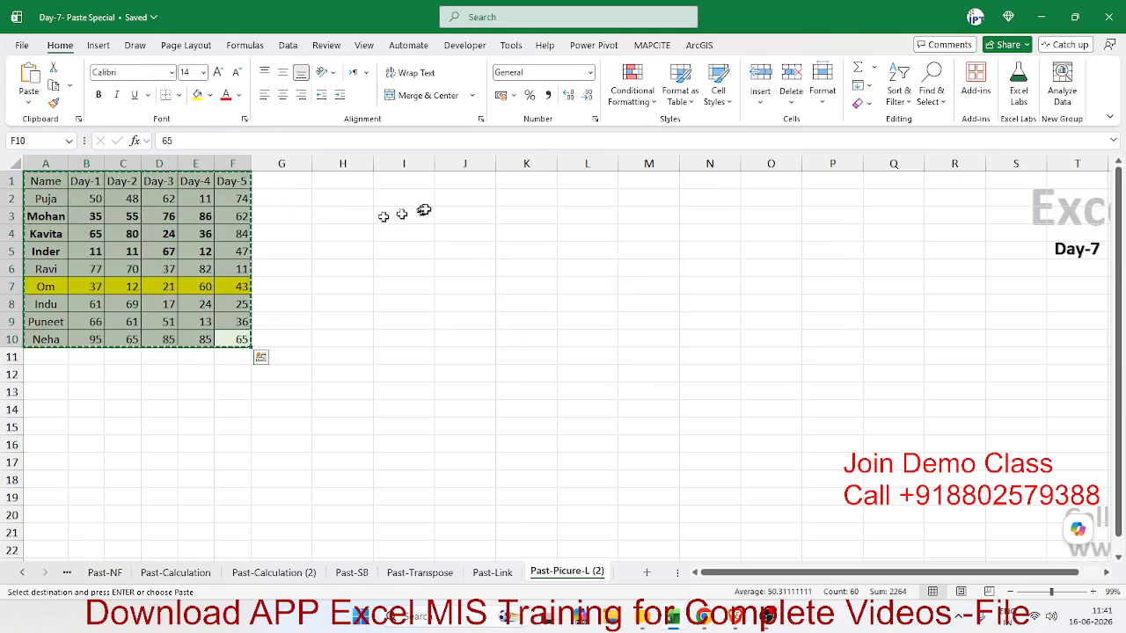
left_click(524, 180)
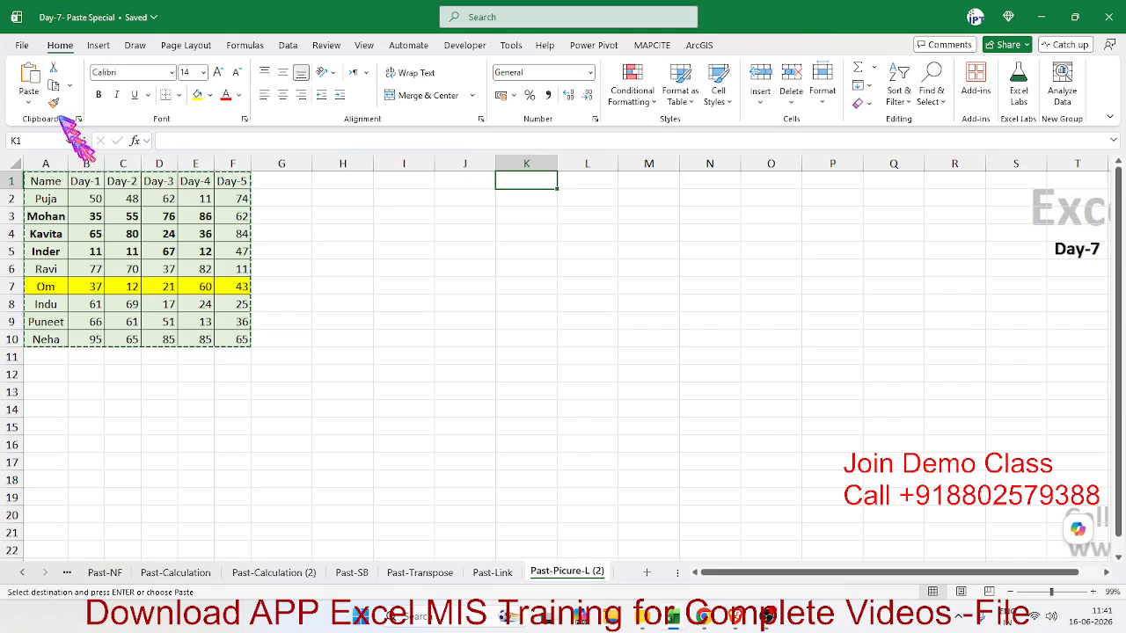
left_click(29, 101)
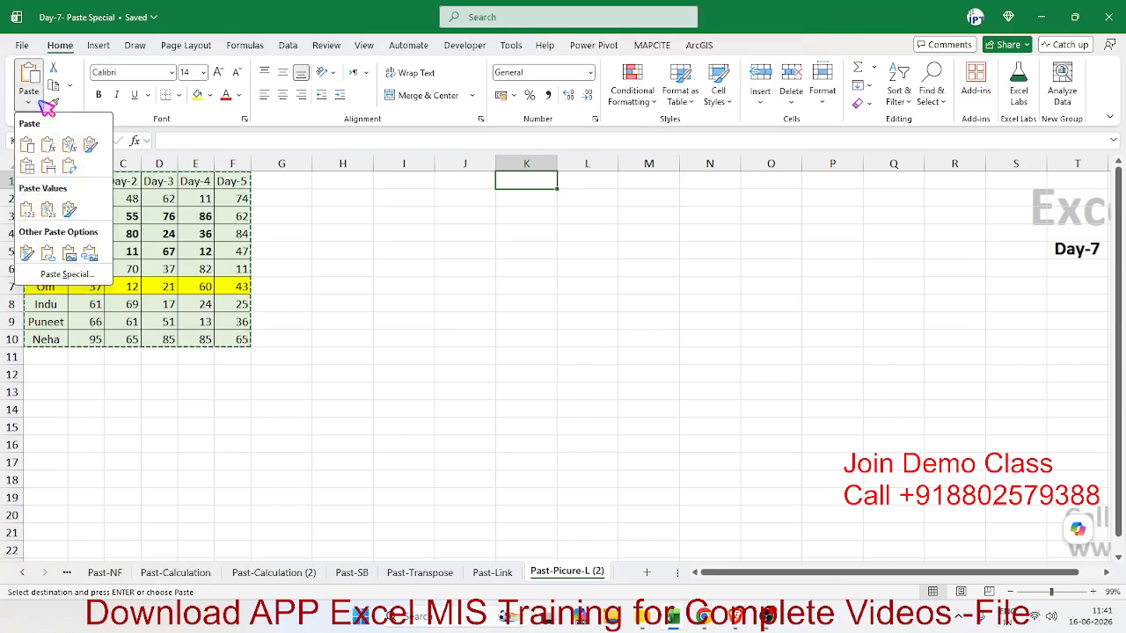
right_click(532, 185)
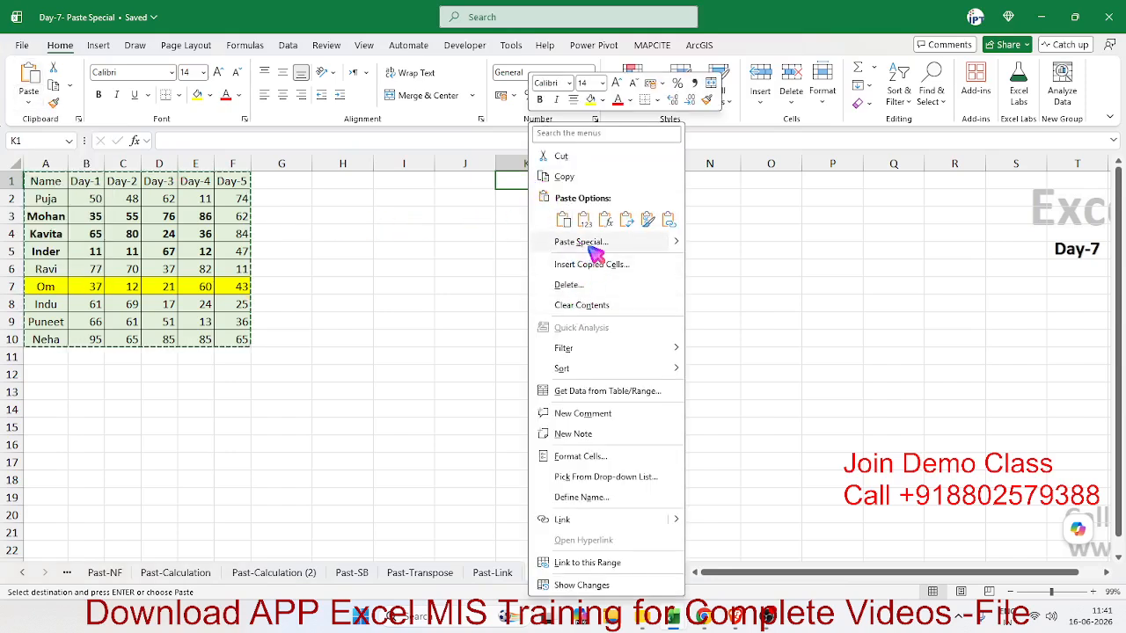
left_click(31, 107)
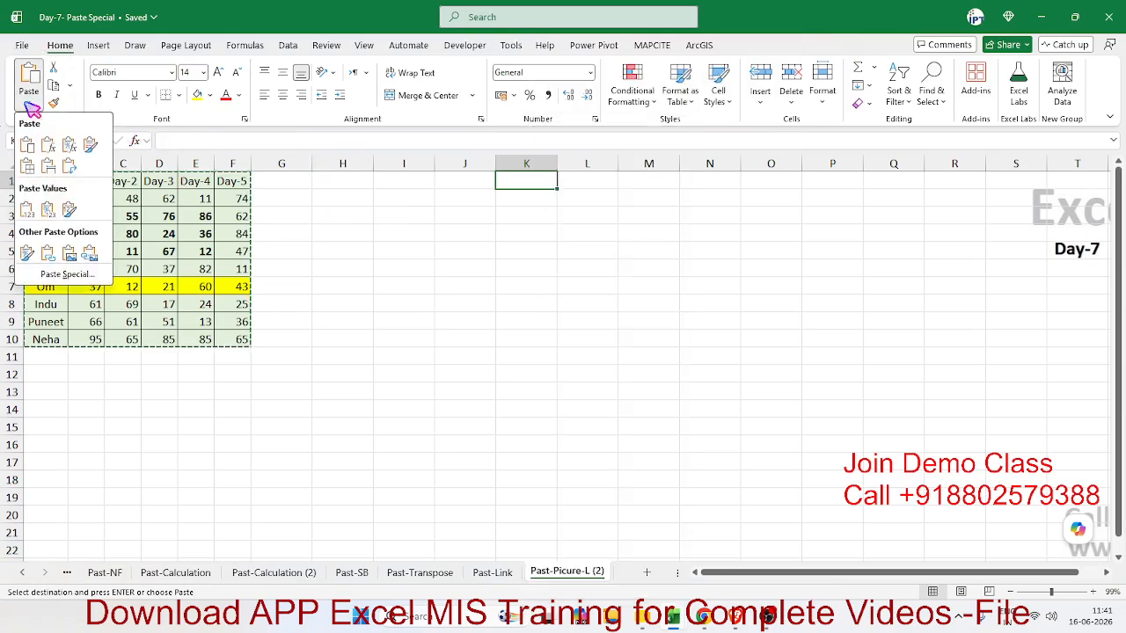
left_click(89, 256)
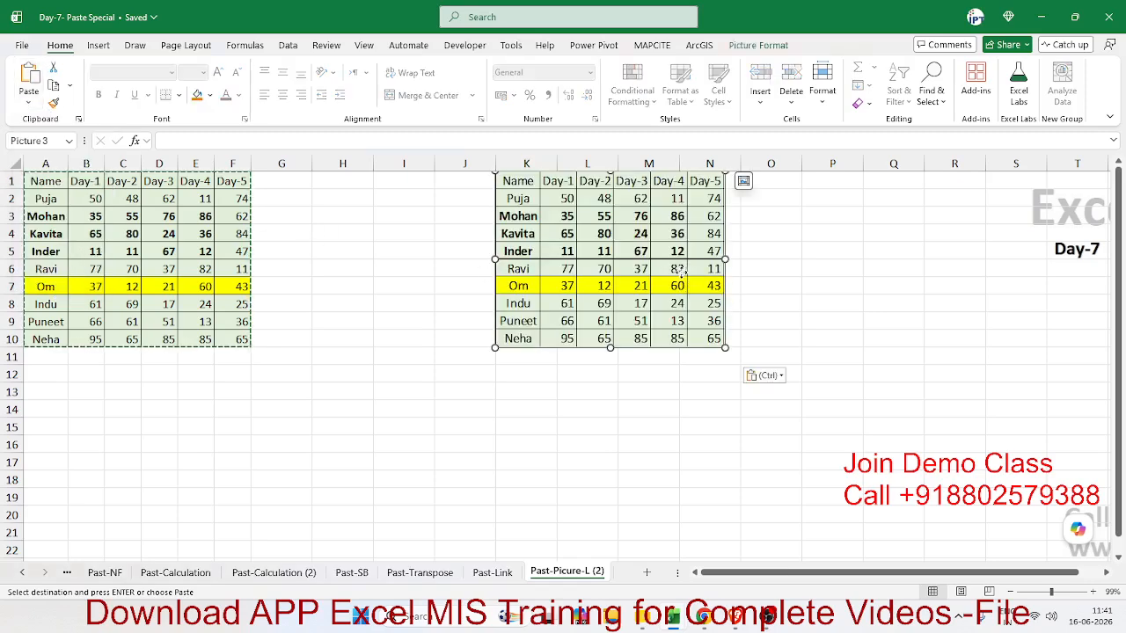
left_click_drag(680, 271, 669, 300)
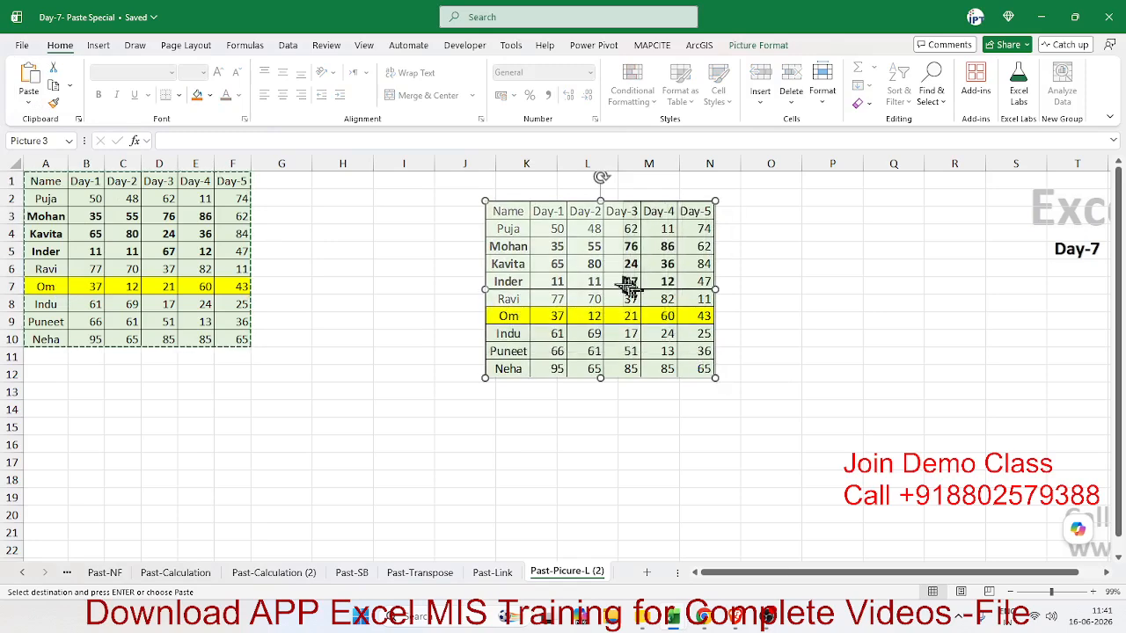
left_click_drag(716, 378, 504, 248)
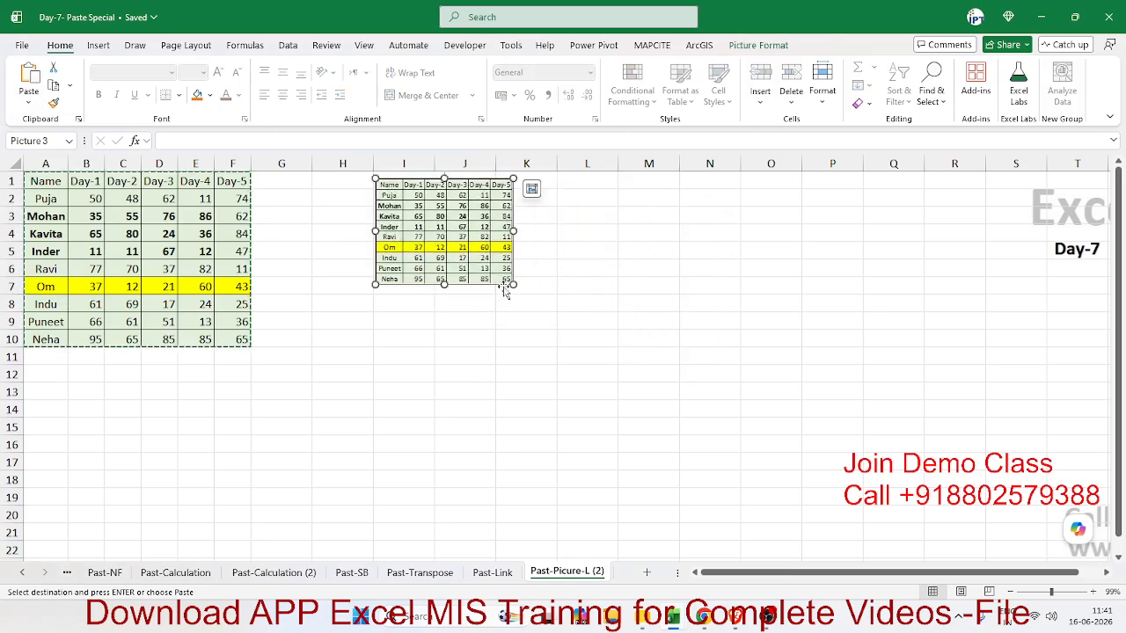
- Fill row 4 of the source table, A4:F4, with yellow and select the pasted picture to compare it
left_click(163, 239)
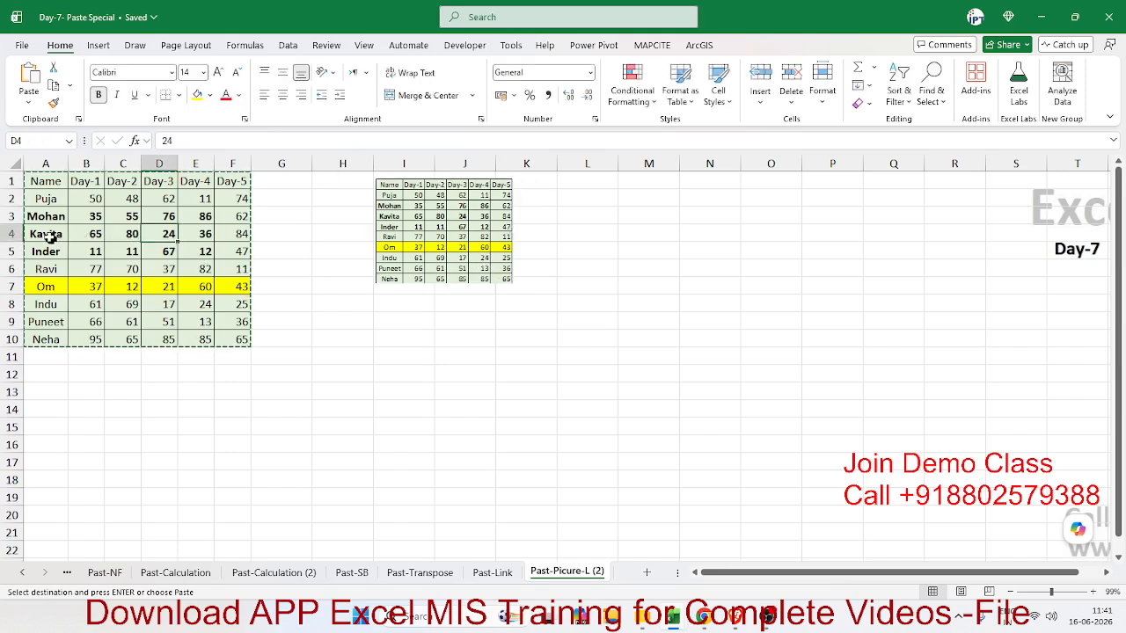
left_click(198, 97)
left_click(390, 227)
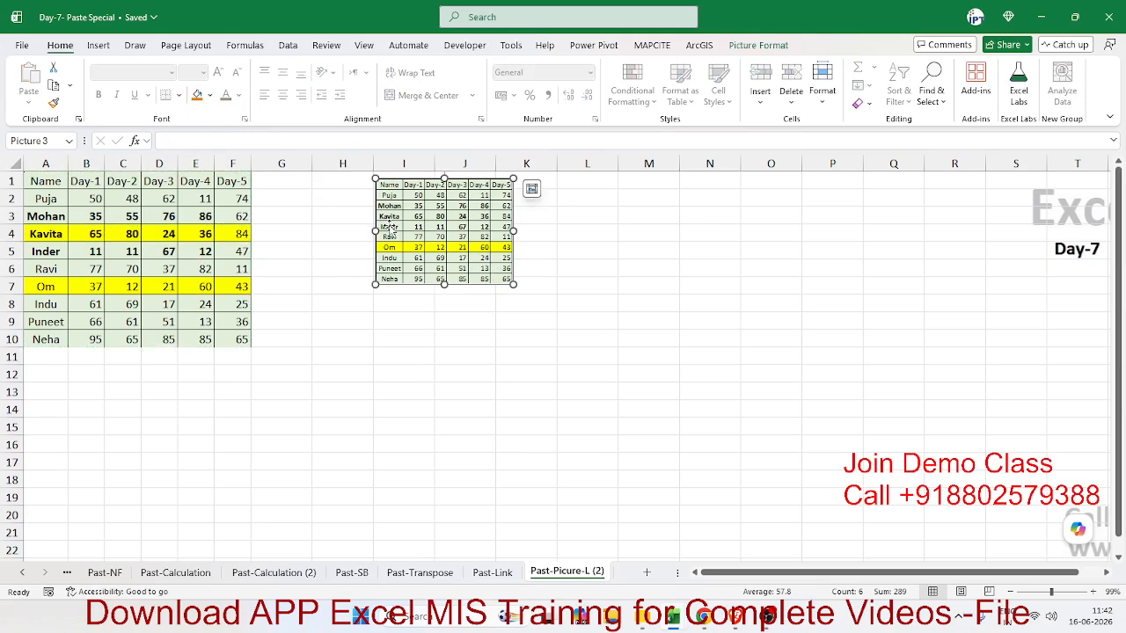
- Copy the table in A1:F10, paste it at L1 as a linked picture, and move it down to span about L2:O12
left_click(264, 352)
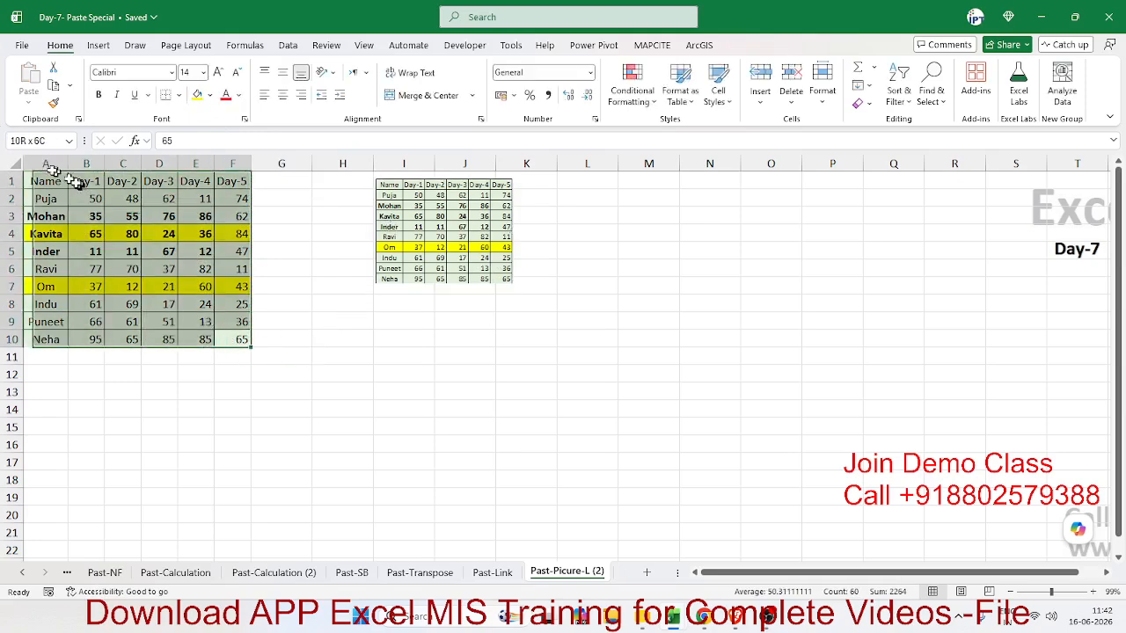
key("ctrl+c")
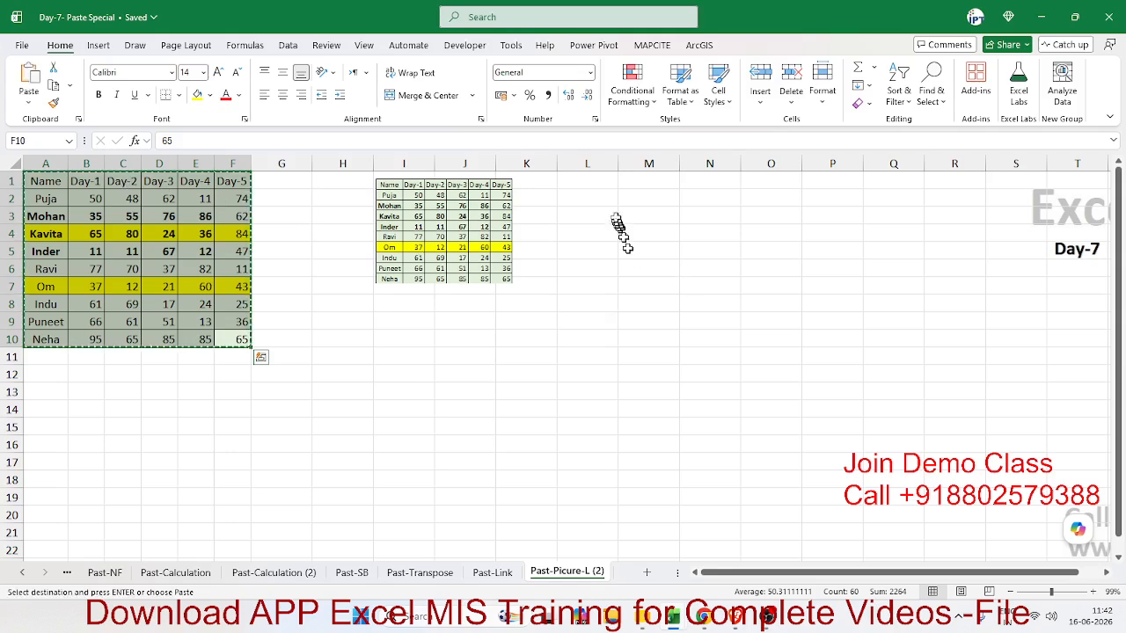
left_click(602, 182)
left_click(29, 97)
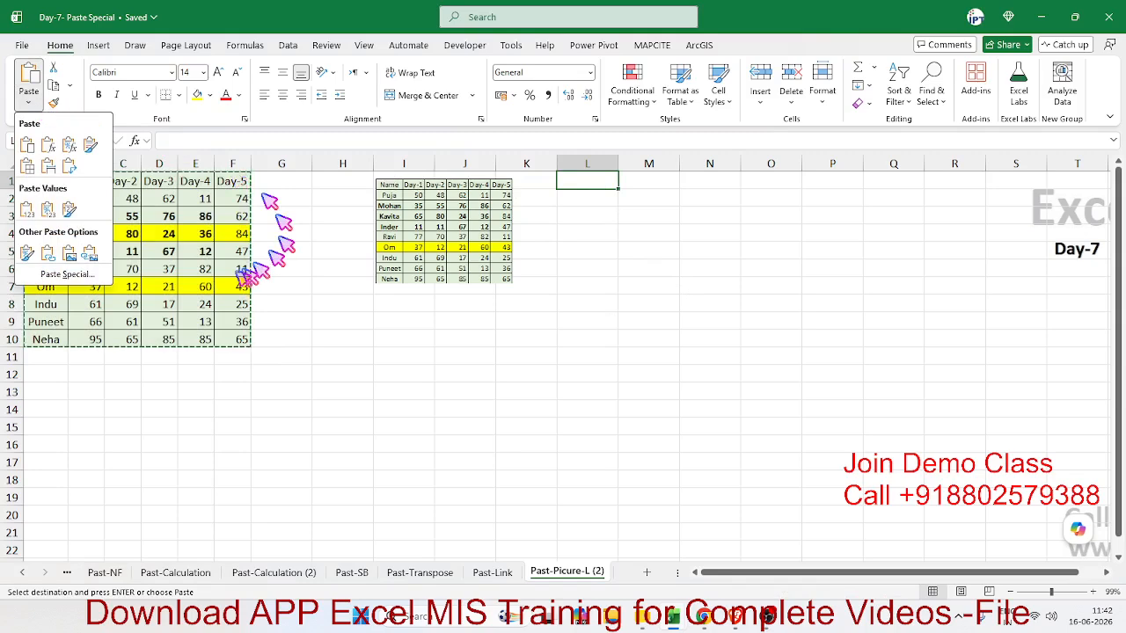
left_click(91, 255)
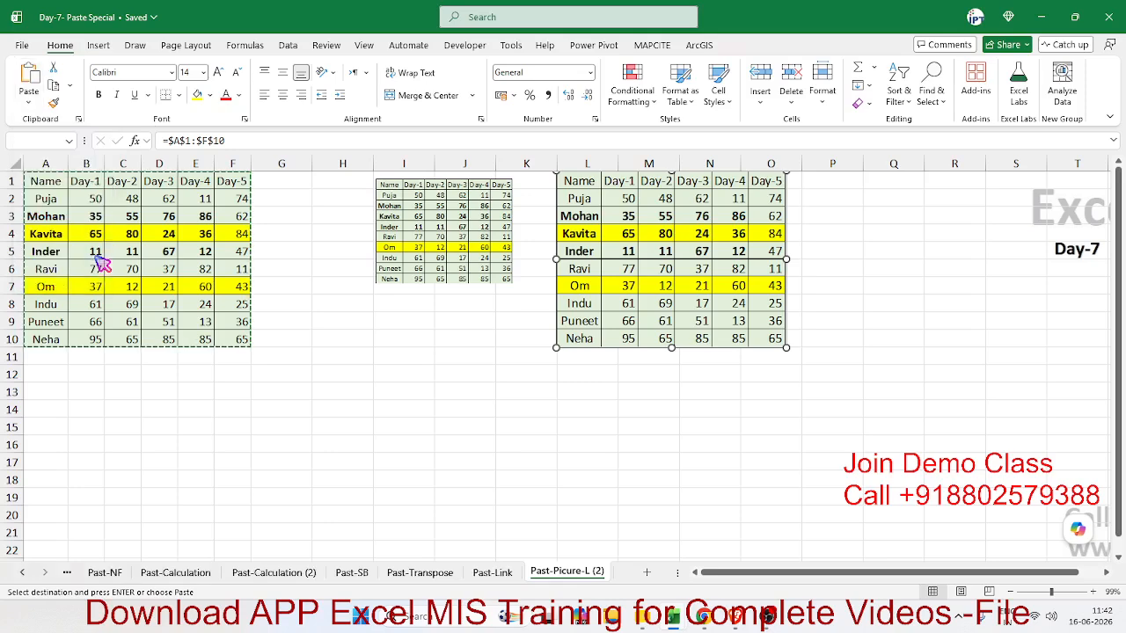
left_click_drag(630, 253, 638, 282)
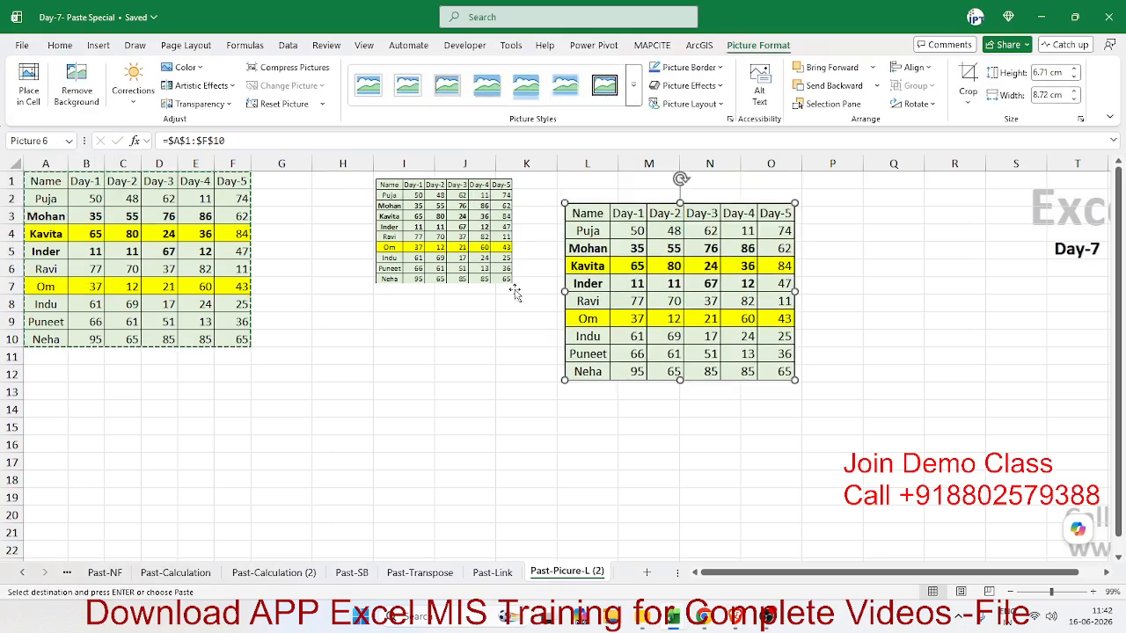
- In the source table, set B2 to 500 and fill rows 5 and 6, A5:F6, with yellow
left_click(78, 199)
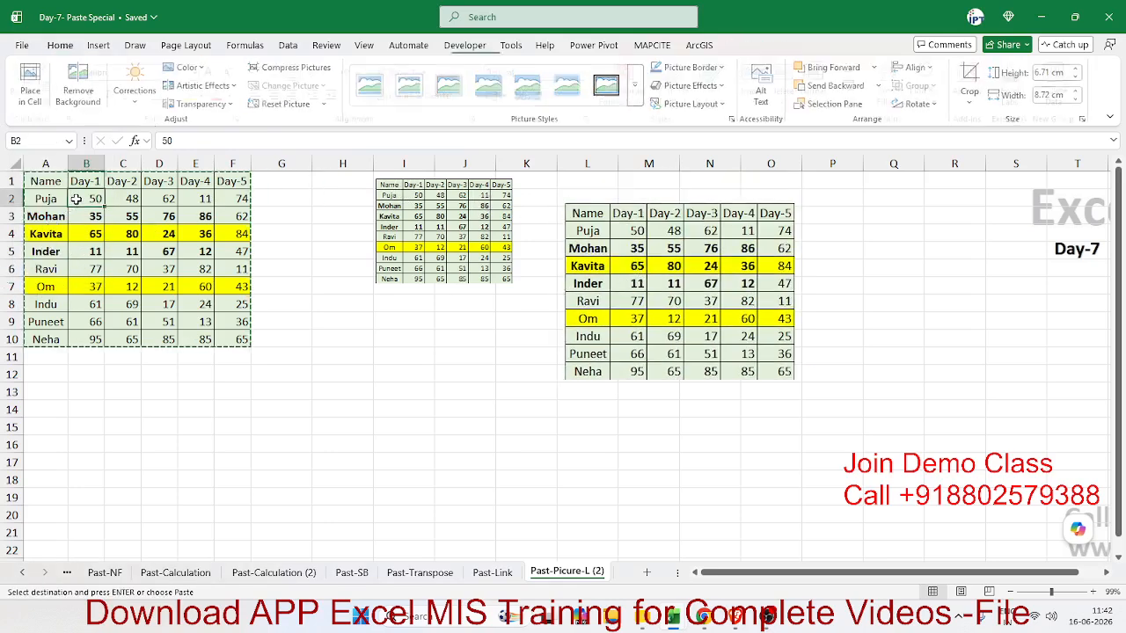
type("500")
key("Return")
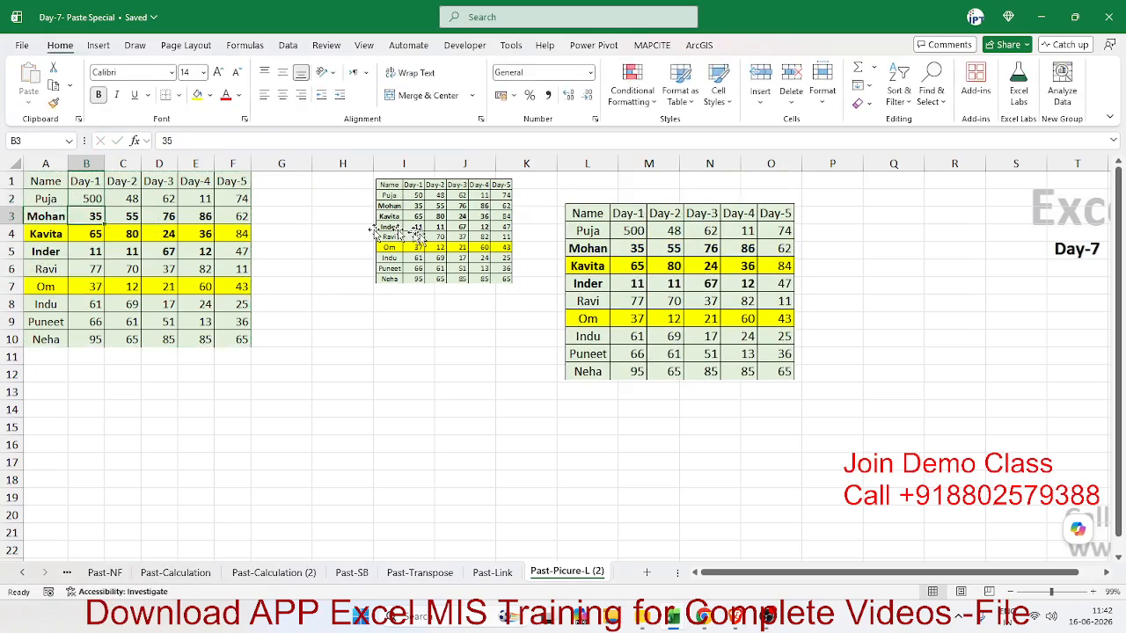
left_click_drag(30, 269, 220, 251)
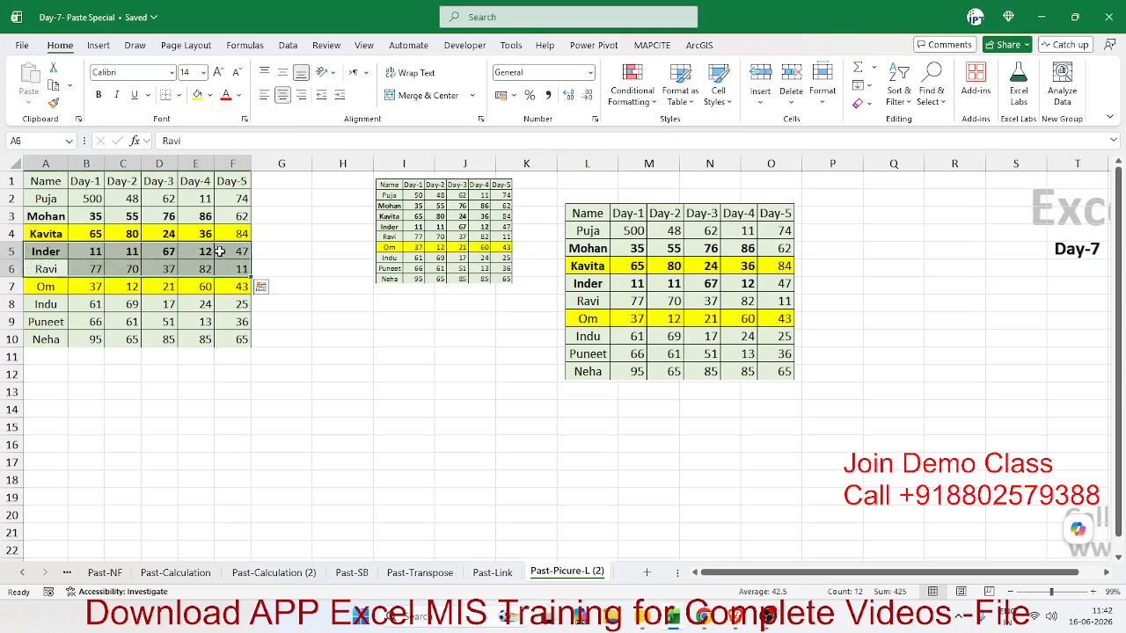
left_click(199, 96)
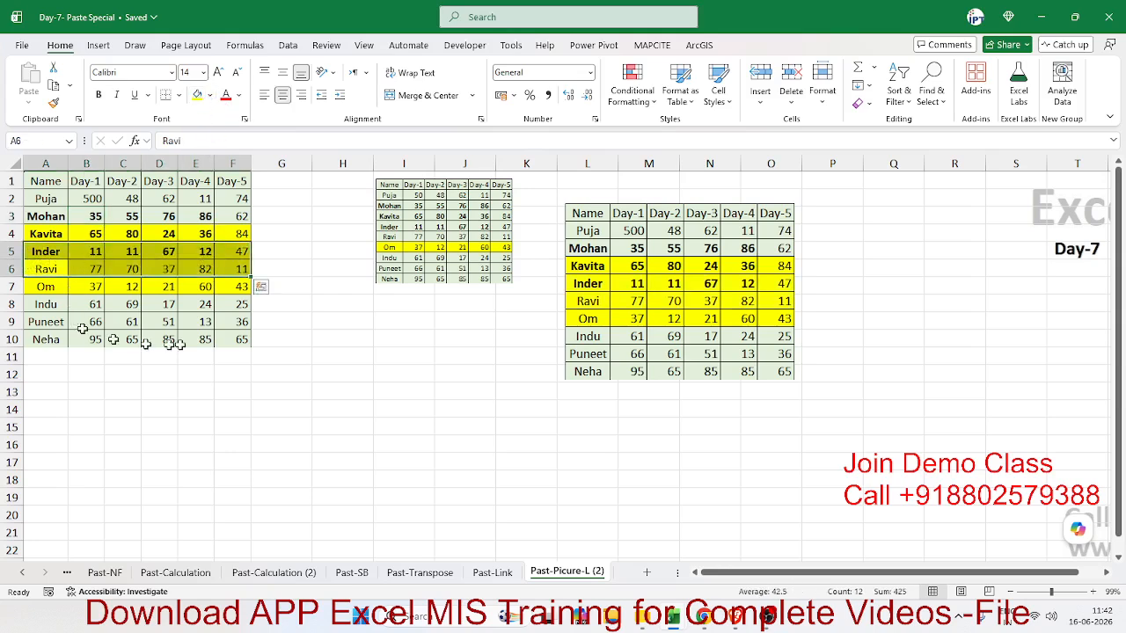
- Copy the updated source table A1:F10 and create a new blank workbook
left_click_drag(233, 343, 40, 180)
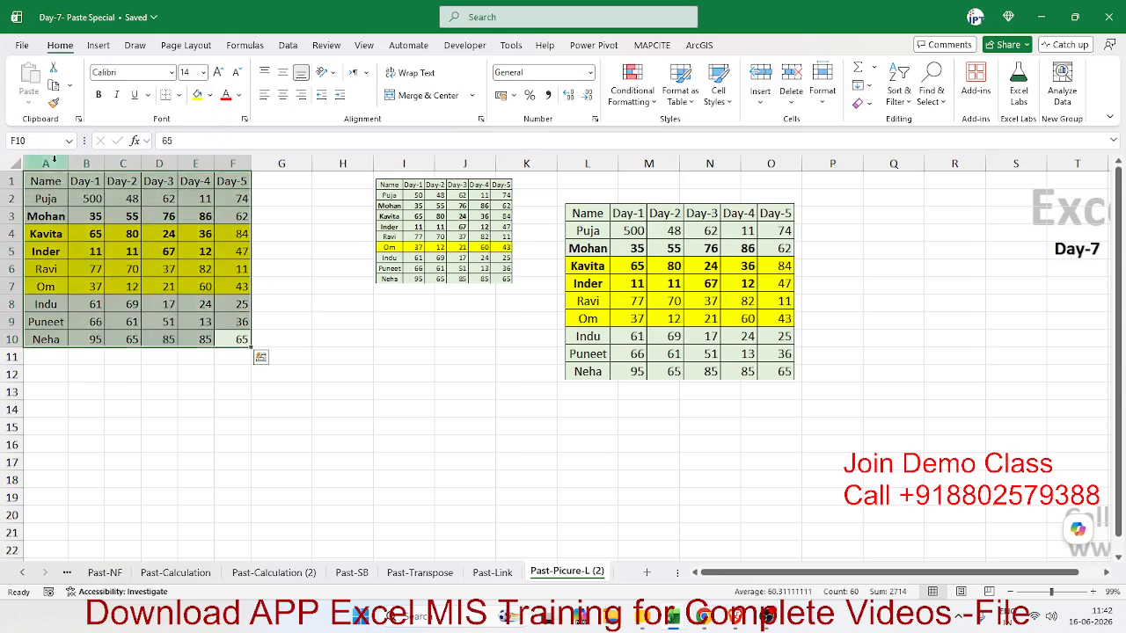
key("ctrl+q")
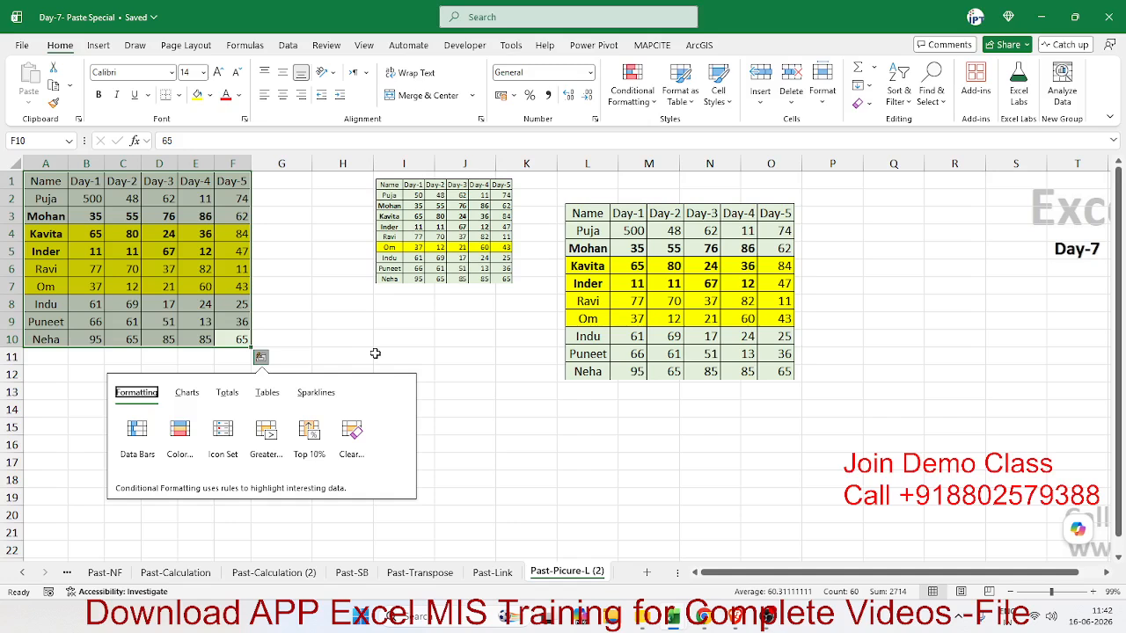
key("Escape")
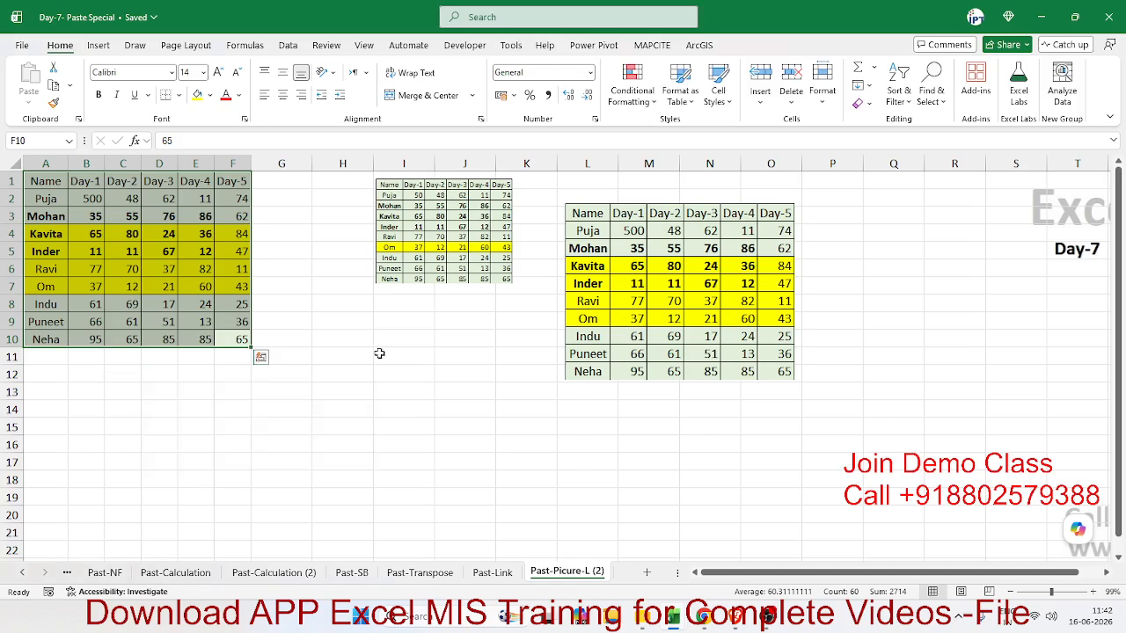
key("ctrl+c")
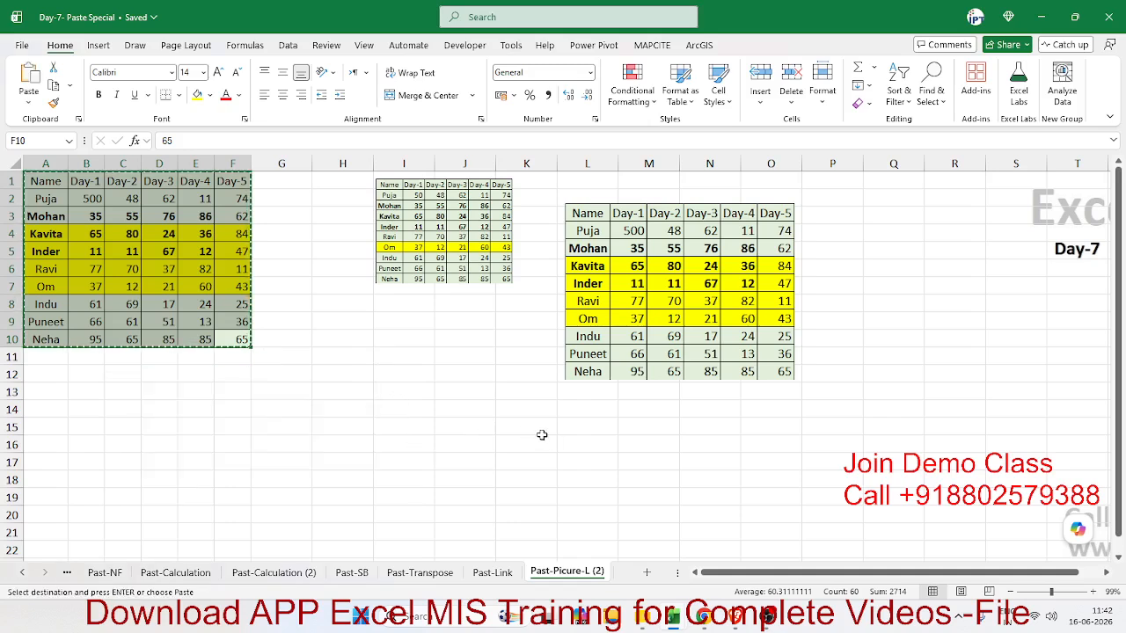
left_click(410, 428)
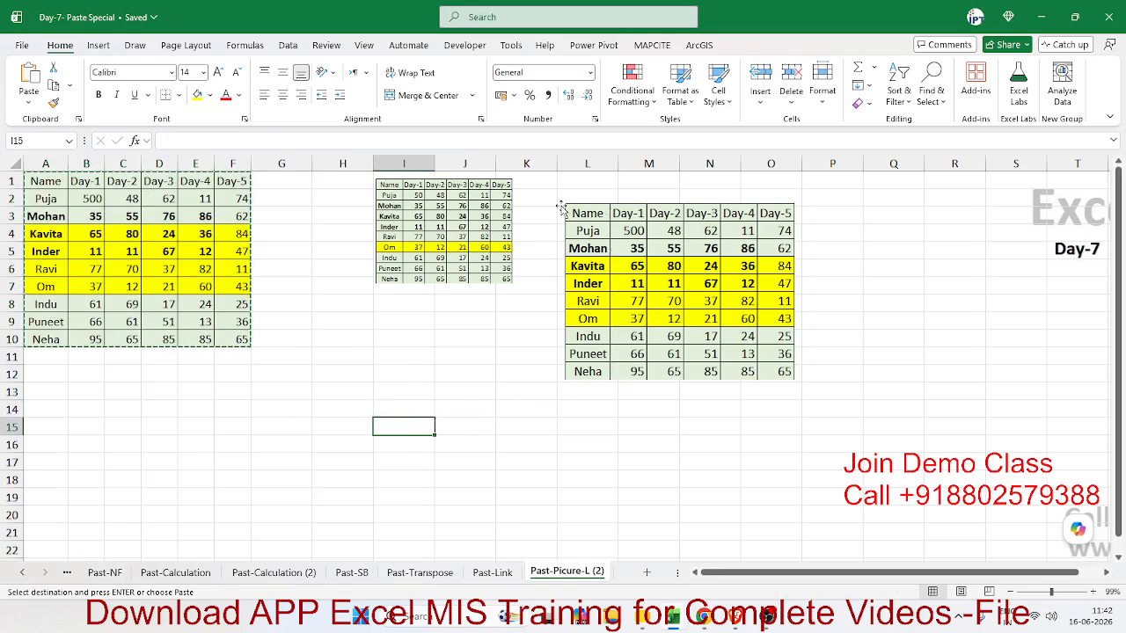
key("ctrl+n")
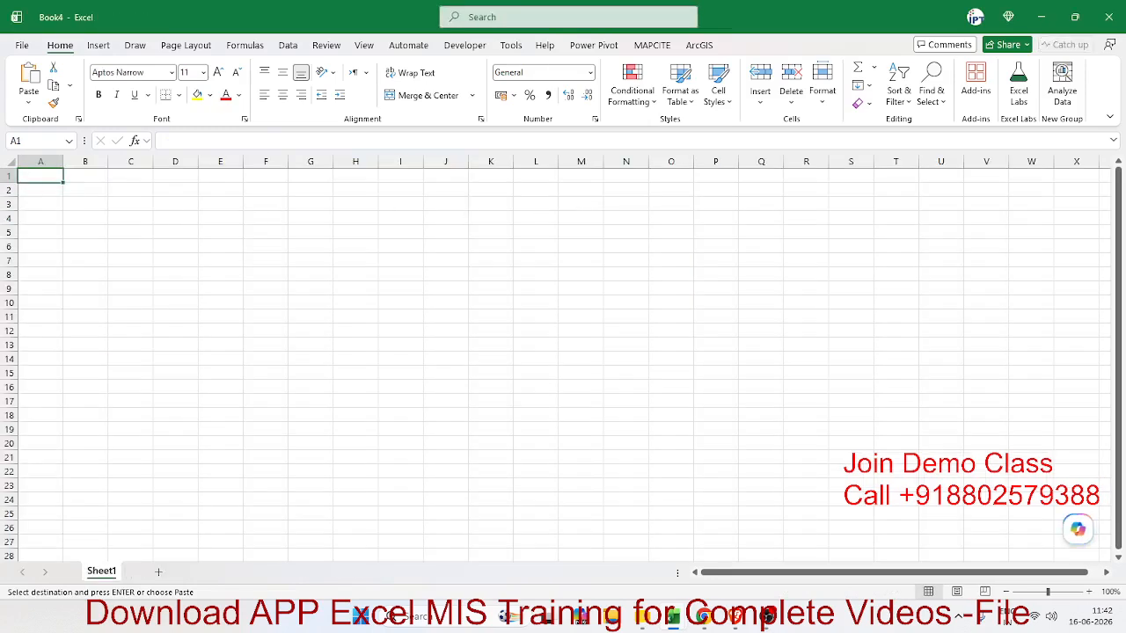
- Paste the copied table into the new workbook at A1 as a linked picture and move it to span about F5:J17
left_click(29, 101)
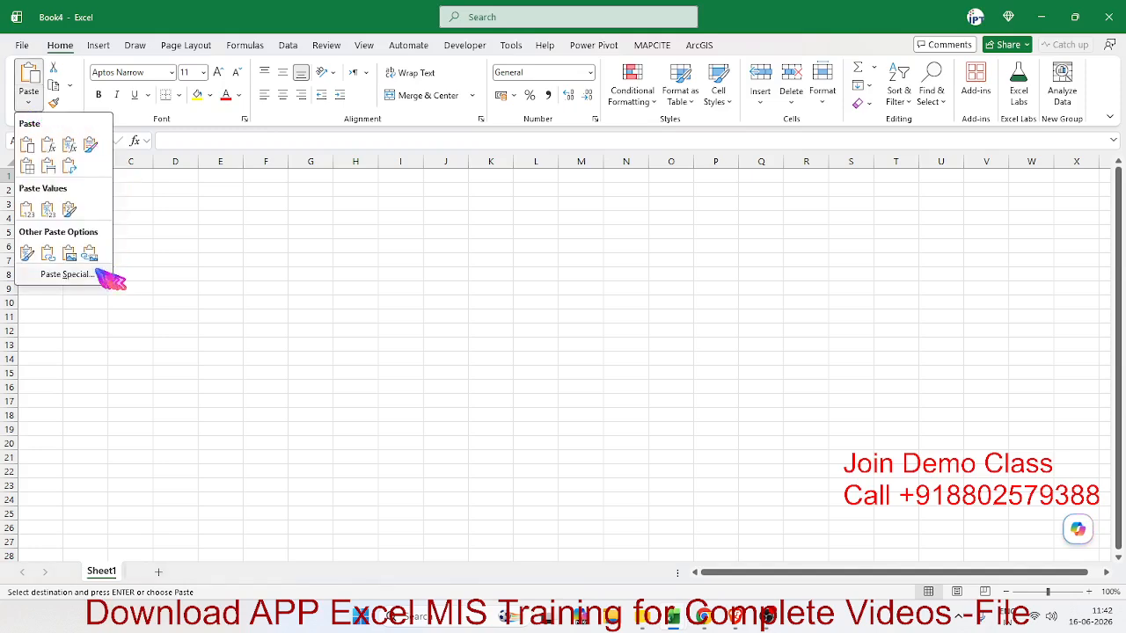
left_click(96, 259)
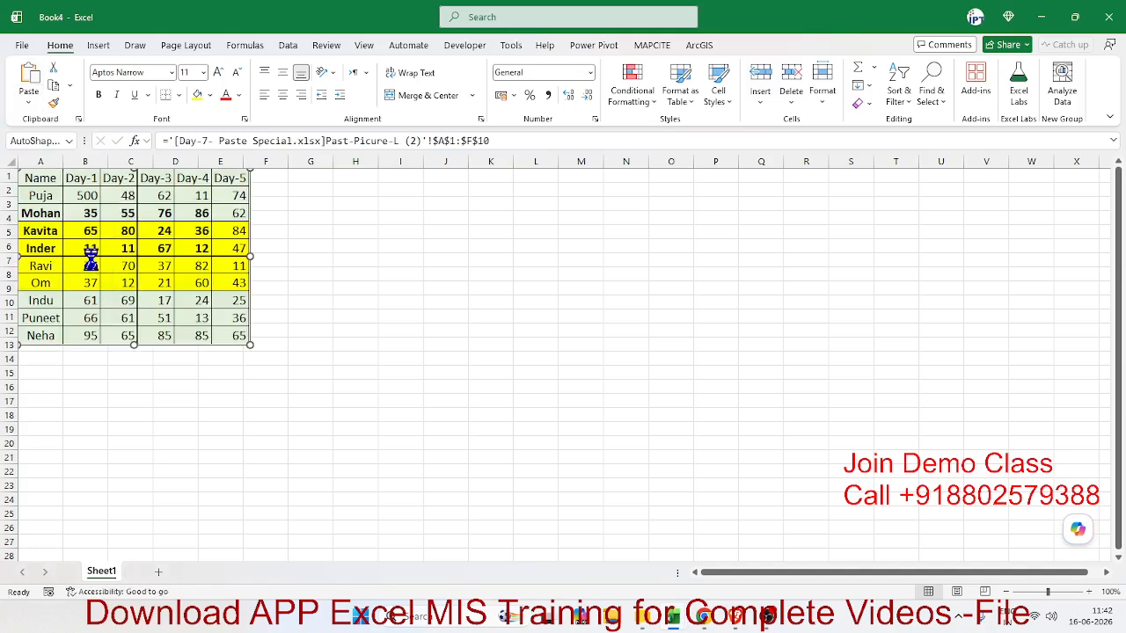
left_click_drag(57, 279, 280, 341)
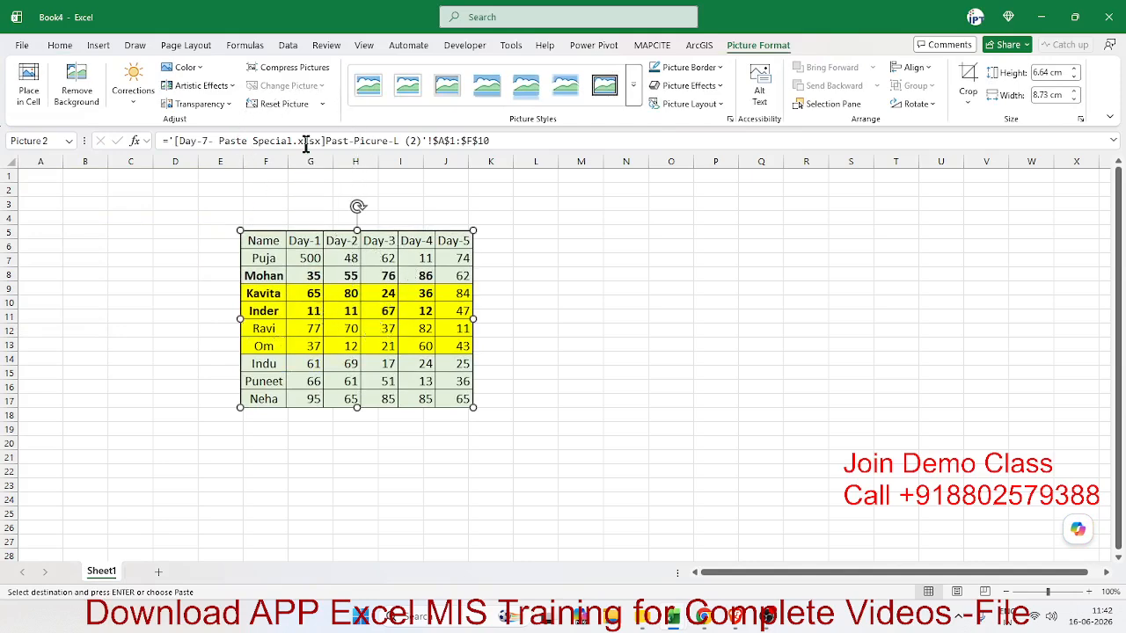
left_click(495, 342)
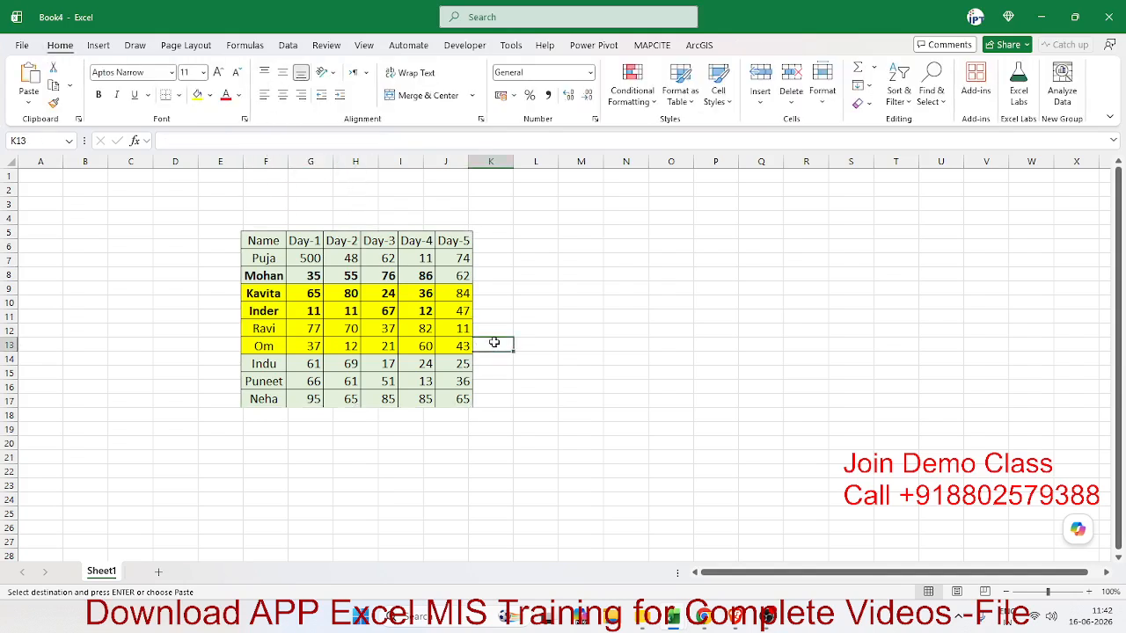